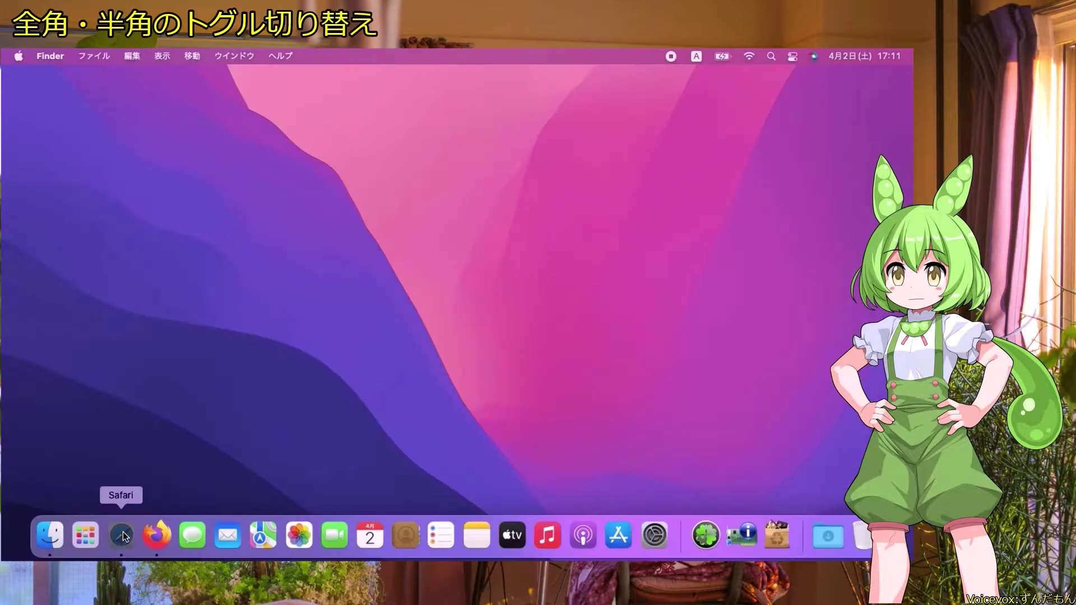
Switch to Safari, open Google from the favourites and search for 英かな using the suggested query.
click(120, 532)
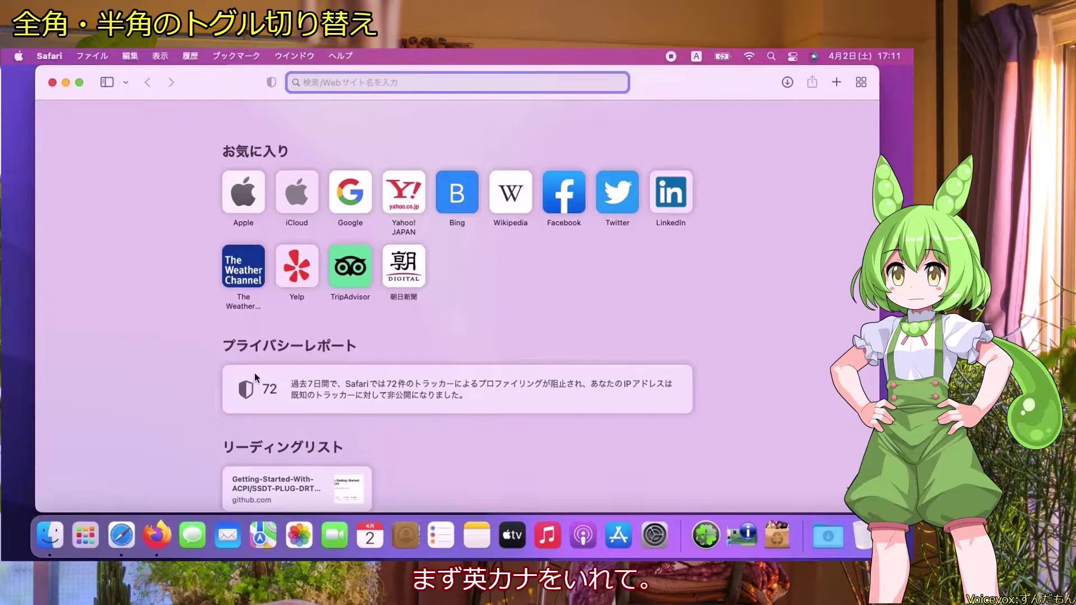
click(338, 203)
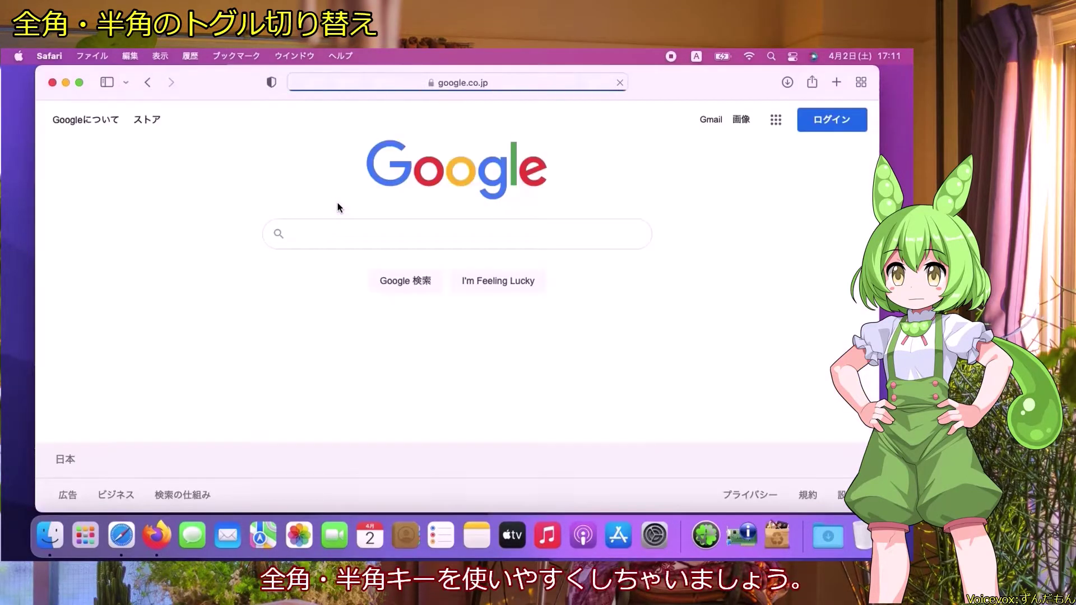
text(ei)
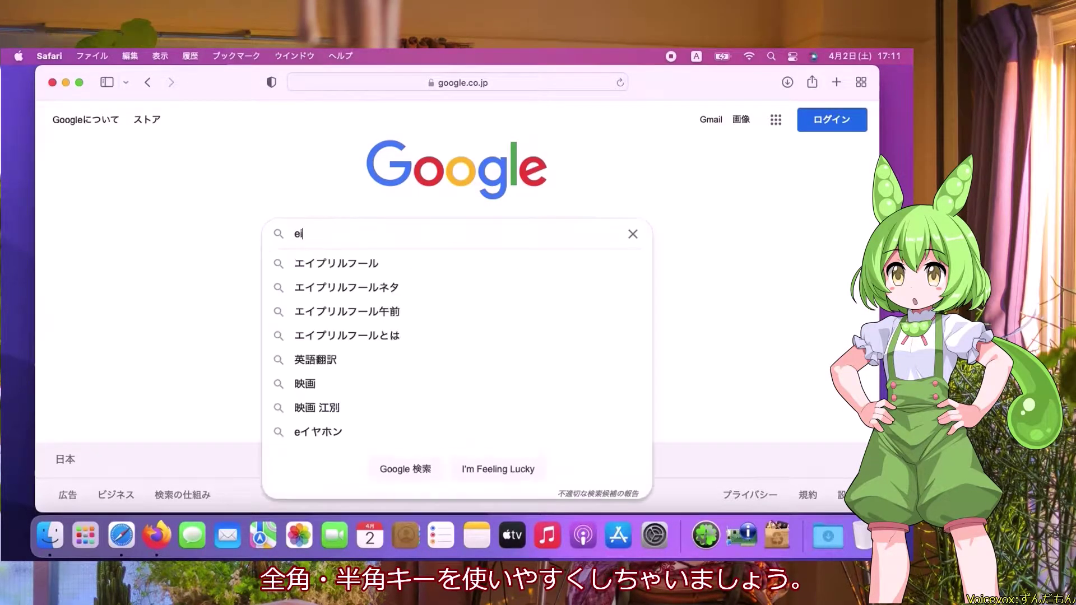
text(kana)
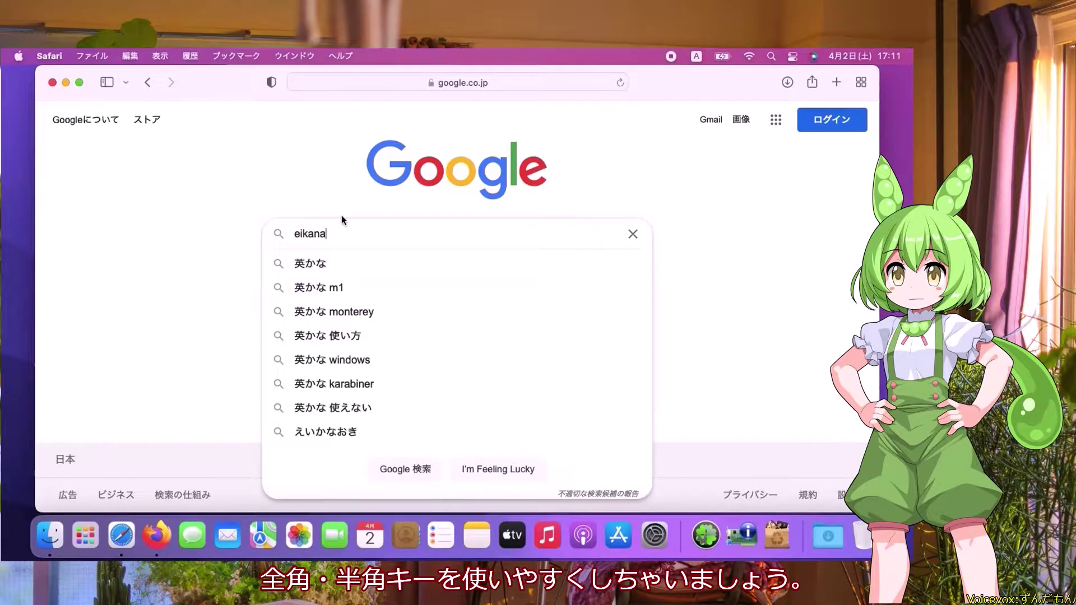
click(340, 262)
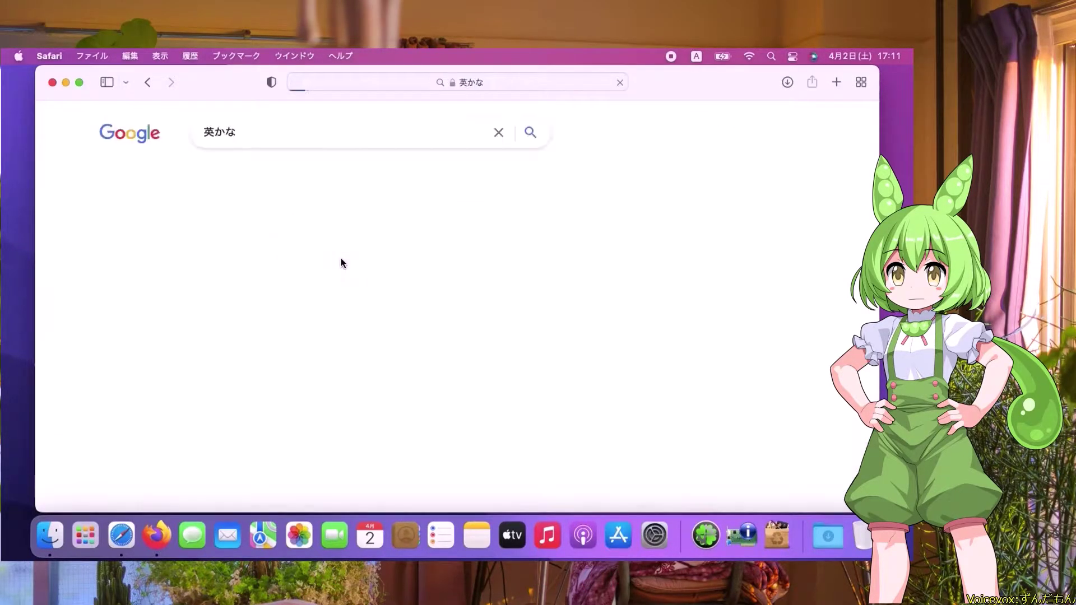
Download ⌘英かな-v2.2.3 from its website, allow the download from ei-kana.appspot.com, and close the browser window.
click(137, 248)
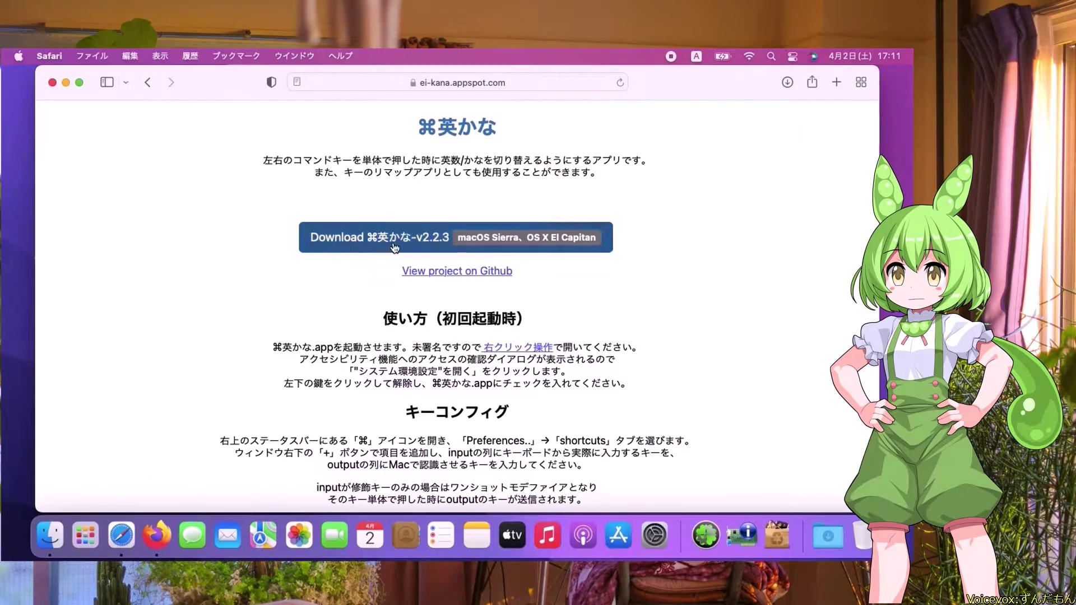
click(481, 241)
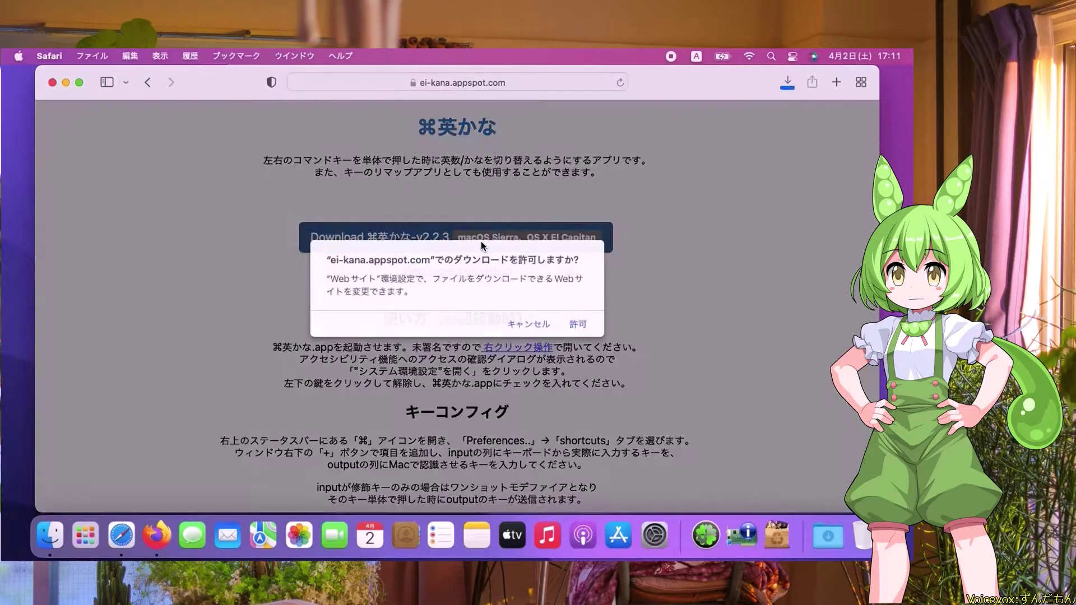
click(577, 324)
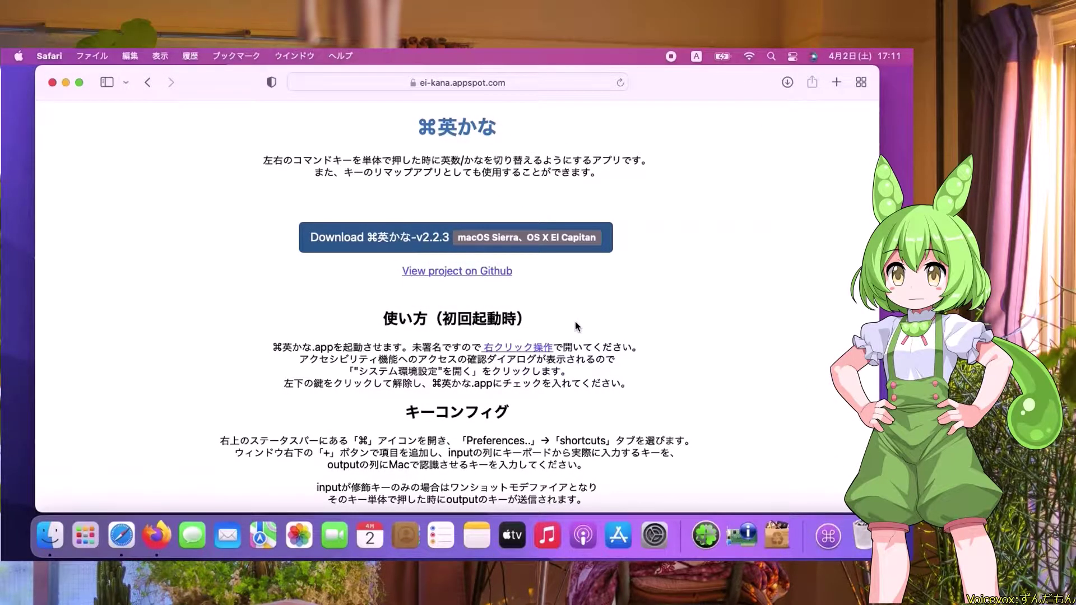
click(56, 82)
Move the downloaded ⌘英かな app from the Downloads folder to the Applications folder and show that folder.
click(819, 532)
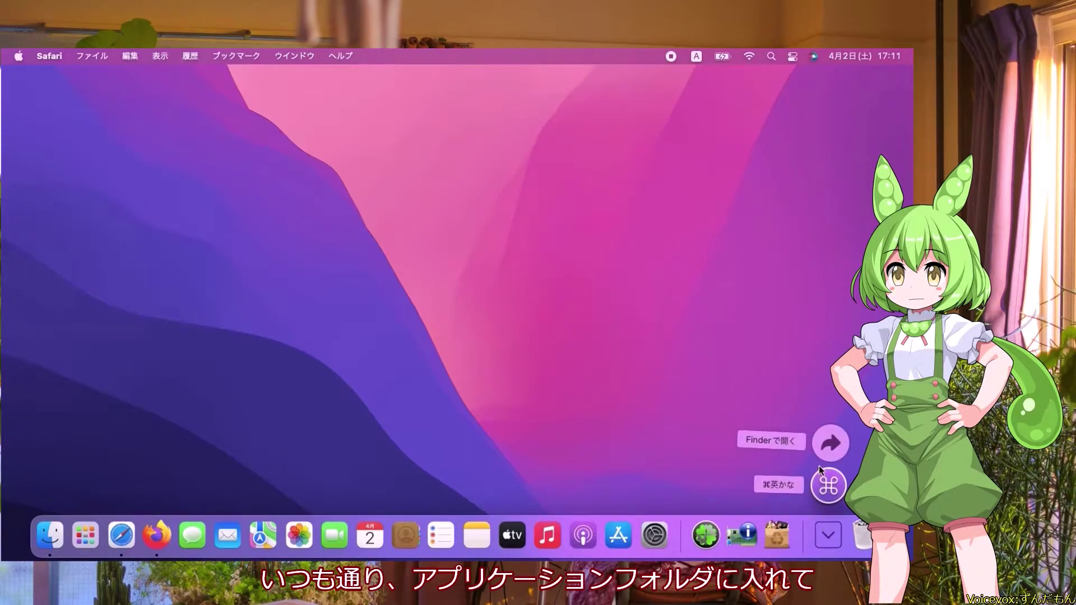
click(823, 455)
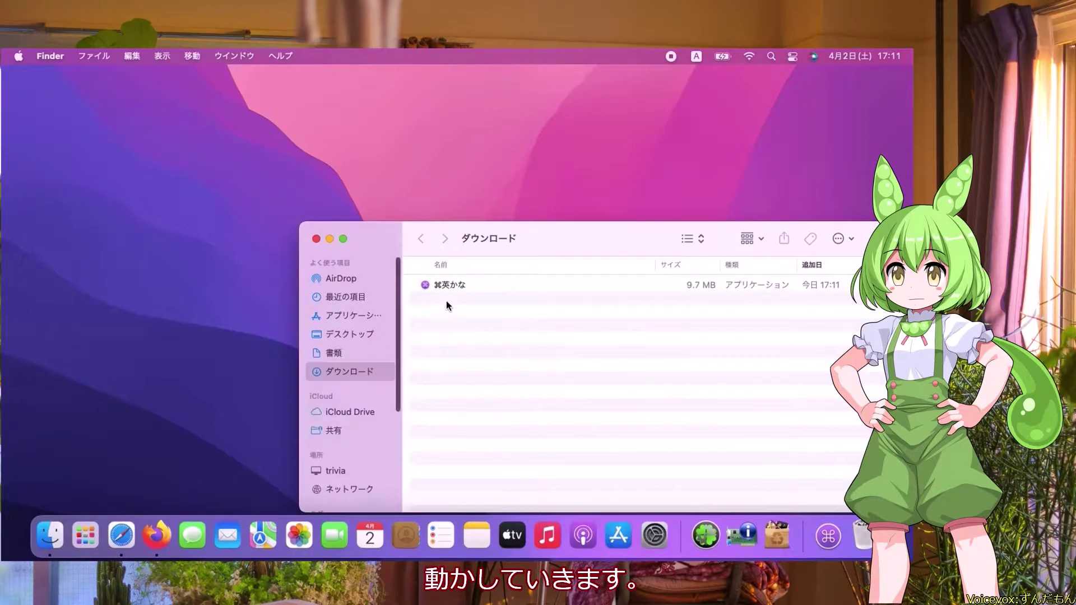
drag(442, 285, 360, 310)
click(360, 311)
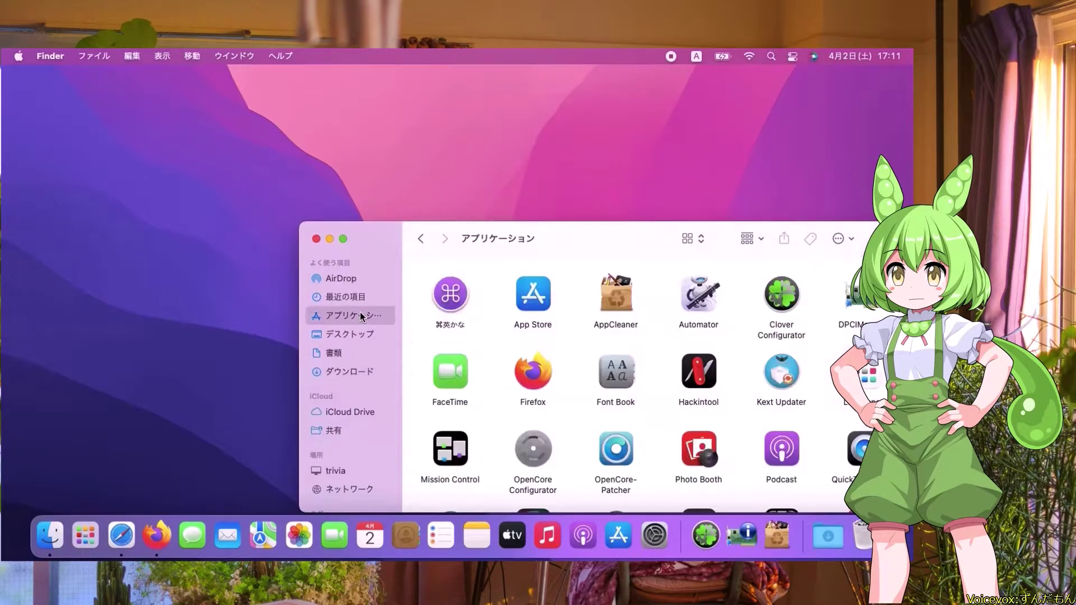
Launch ⌘英かな from the Applications folder and approve opening the app downloaded from the internet.
right_click(454, 296)
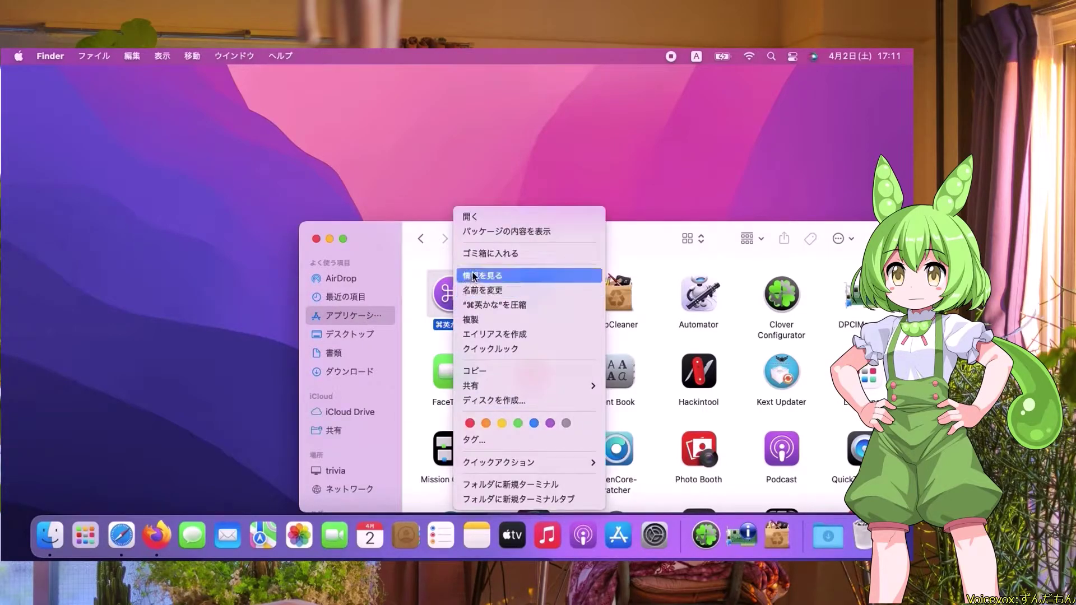
click(474, 222)
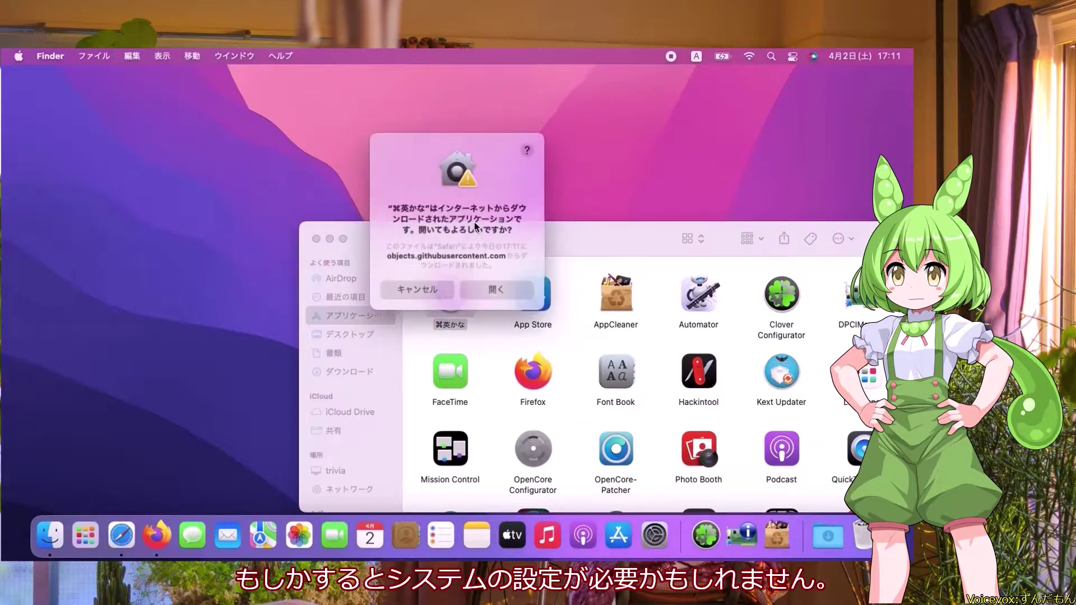
click(495, 288)
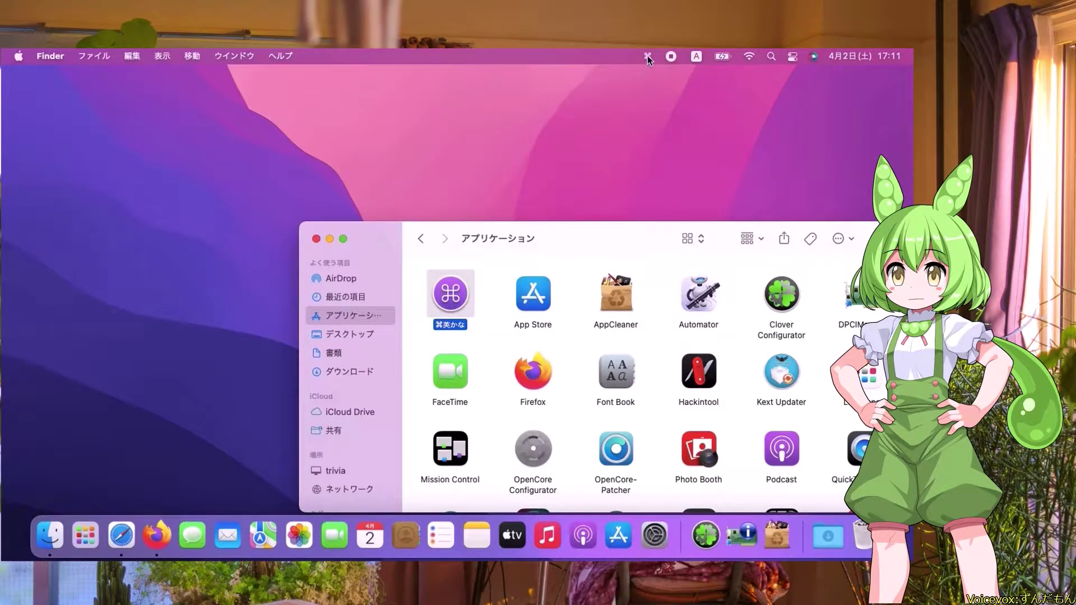
Add a key mapping in the ⌘英かな preferences with the 全角/半角 key as input and Control+Space as output.
click(647, 56)
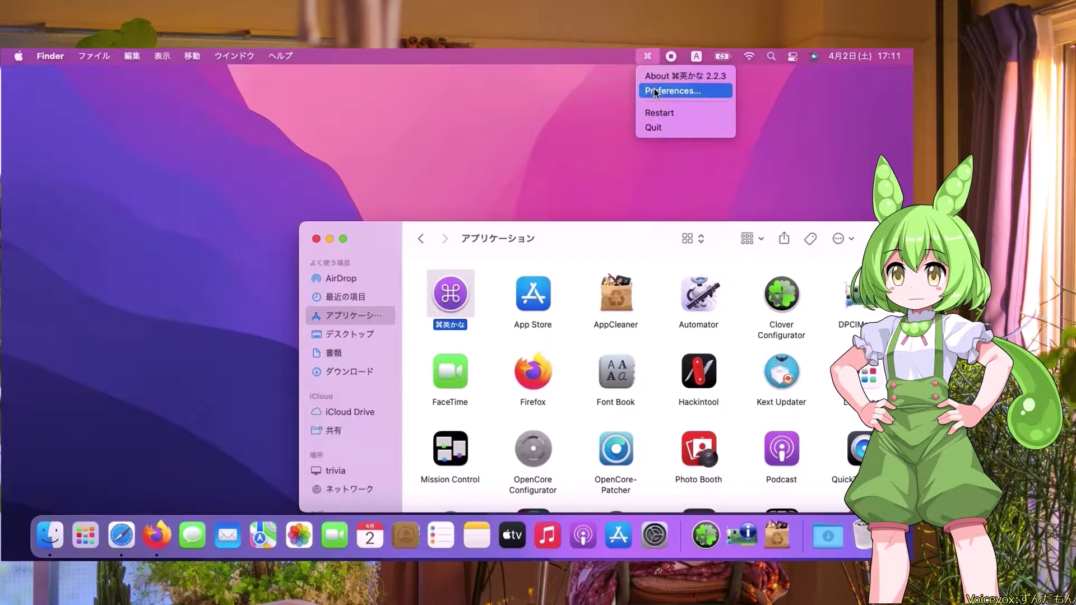
click(672, 90)
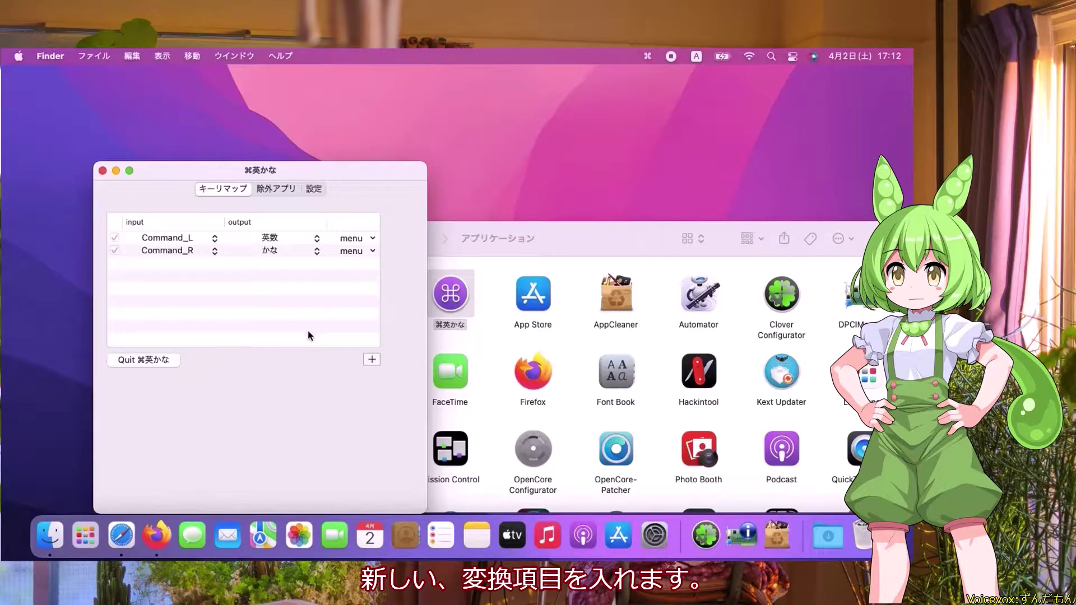
click(372, 360)
click(166, 263)
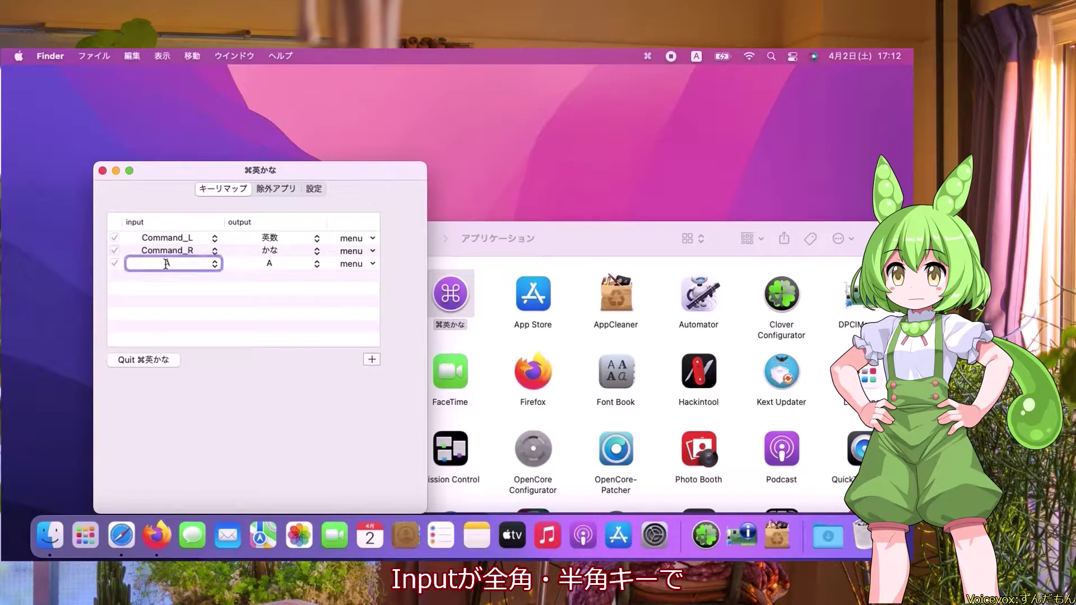
key(Zenkaku_Hankaku)
click(264, 264)
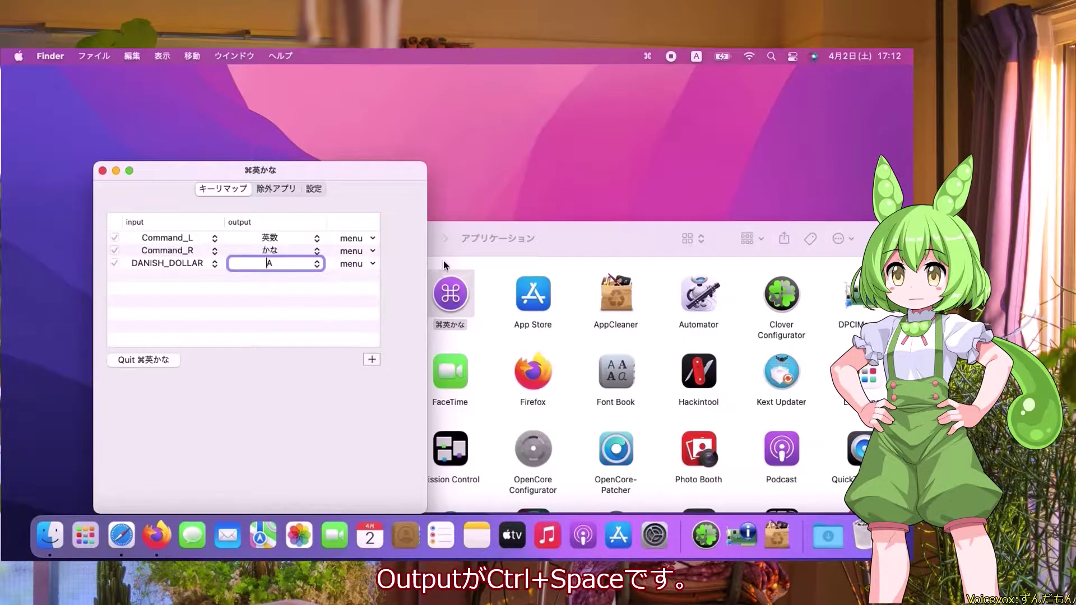
key(ctrl+space)
click(290, 375)
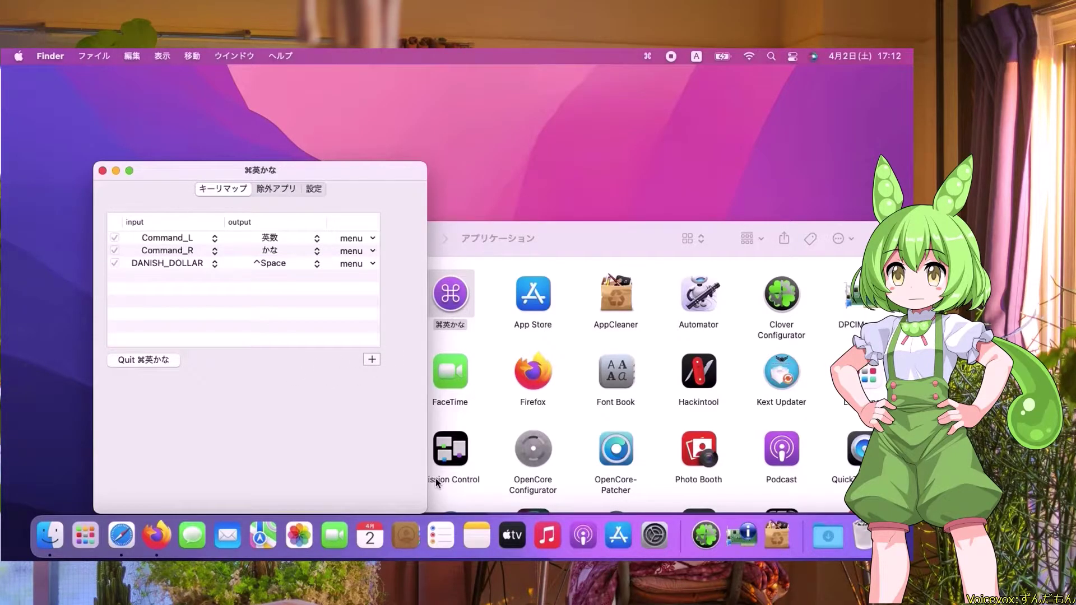
Check the ⌘英かな menu bar icon, login launch and update options, and close its window and the Applications window.
click(312, 190)
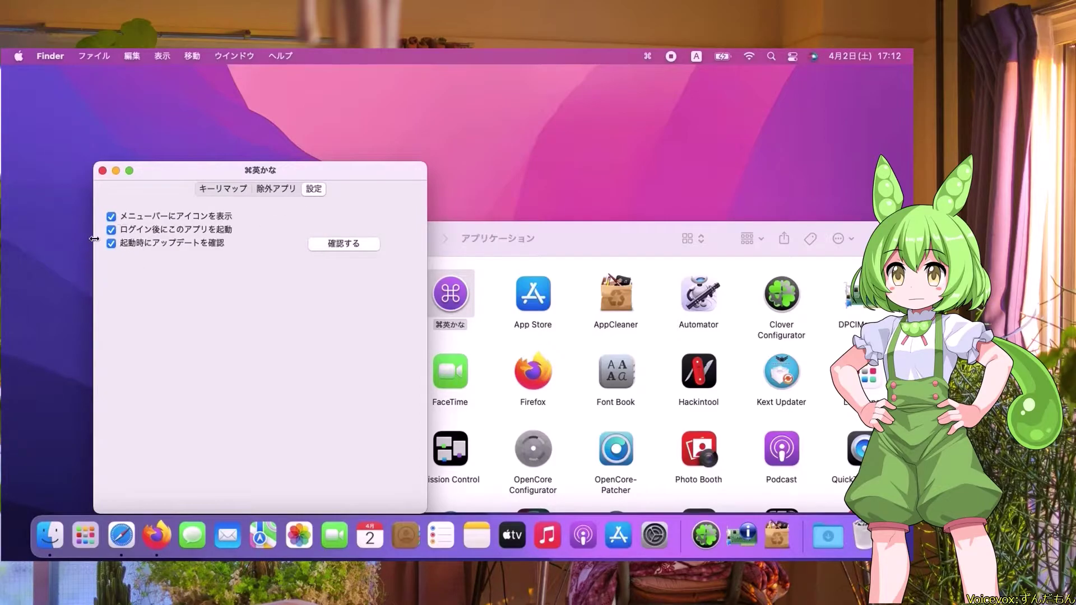
click(103, 170)
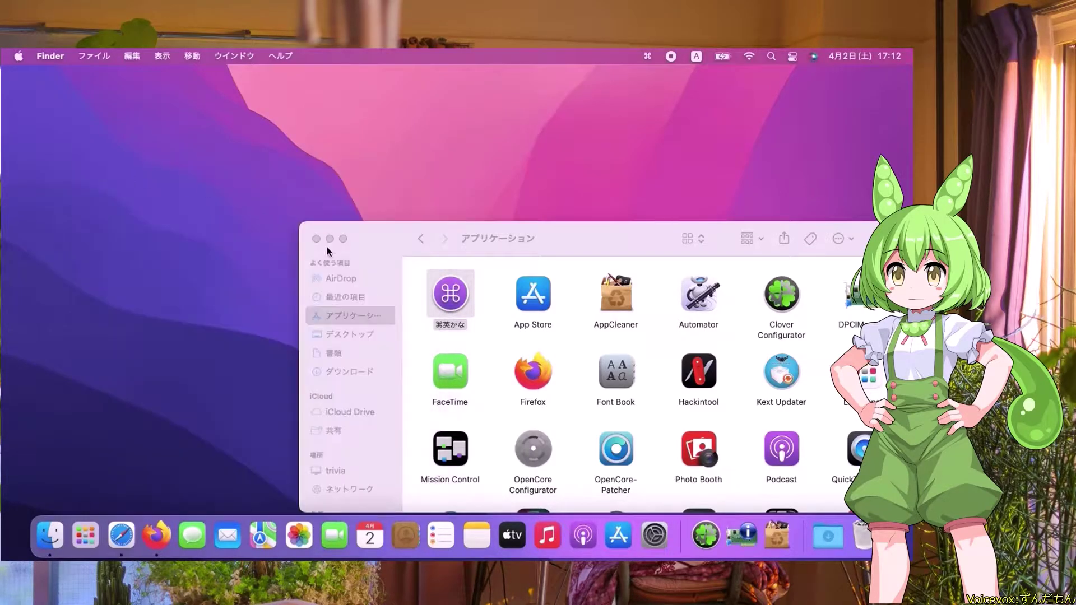
click(312, 238)
Check the keyboard input sources 日本語 – ローマ字入力 and ABC in System Preferences and close the window.
click(651, 529)
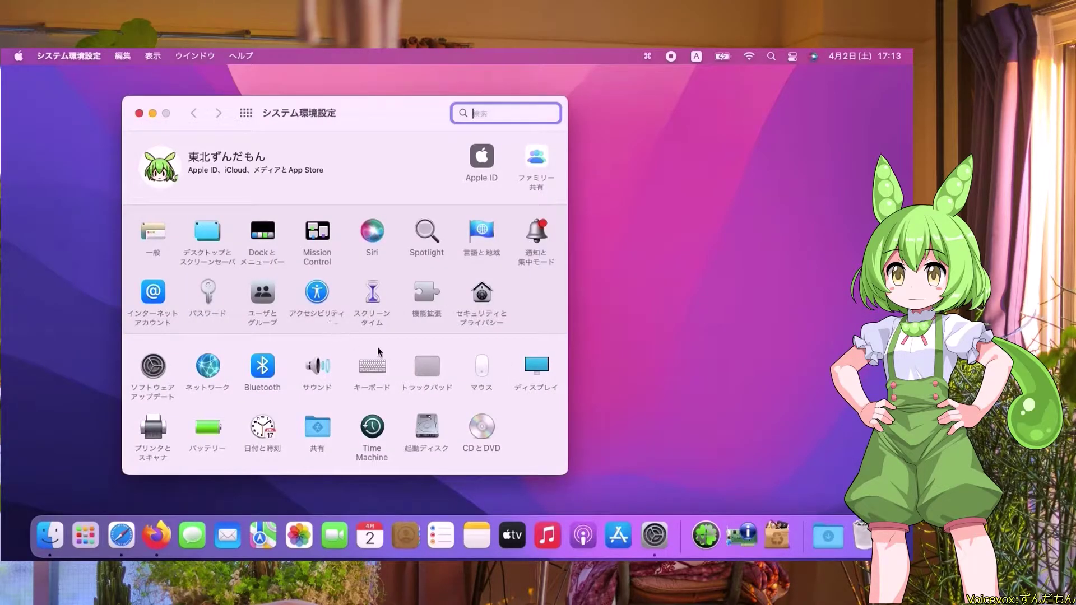
click(372, 366)
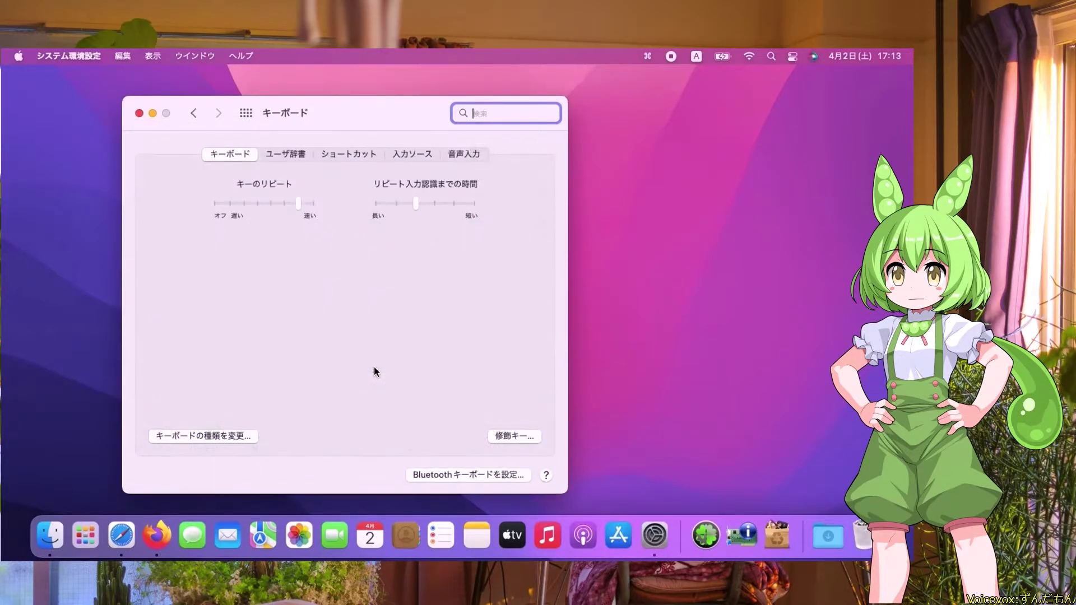
click(418, 157)
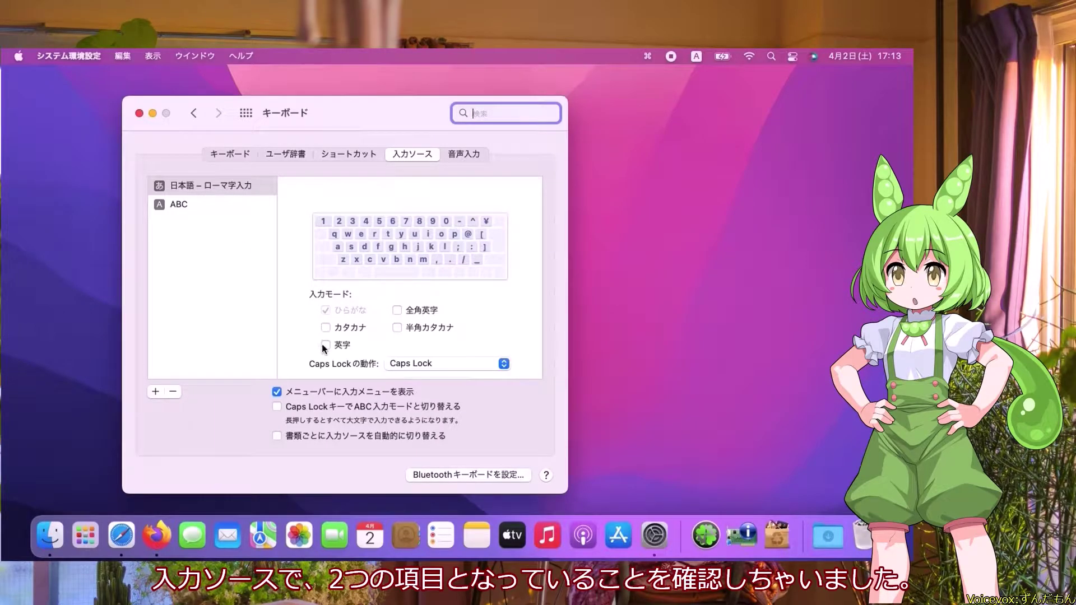
click(193, 206)
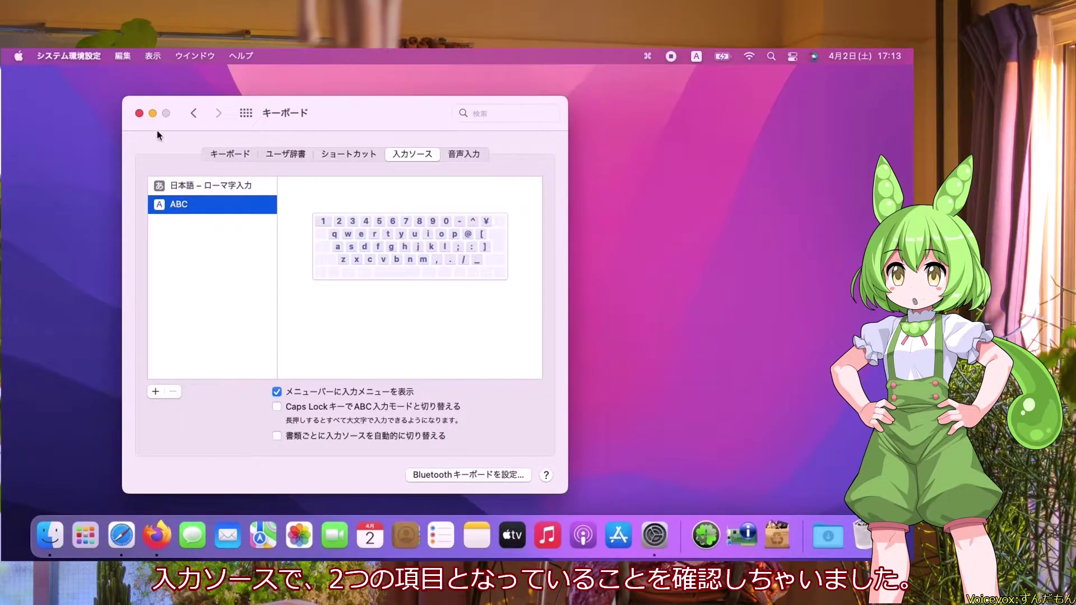
click(139, 113)
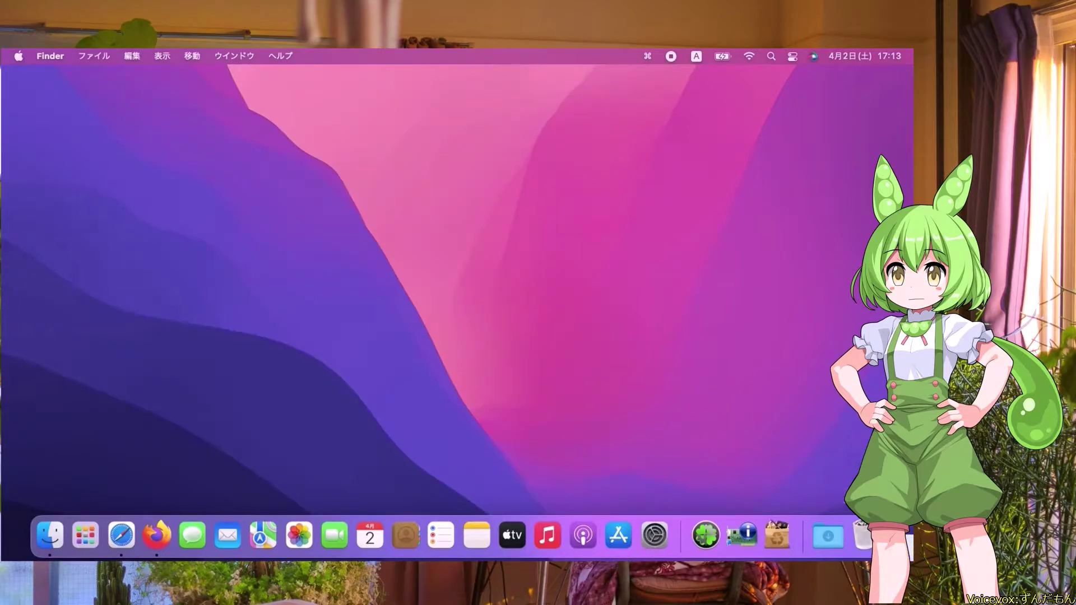
Switch to Notes, change the input source to Japanese and enter アイウエオ on the first line of a new note.
click(477, 536)
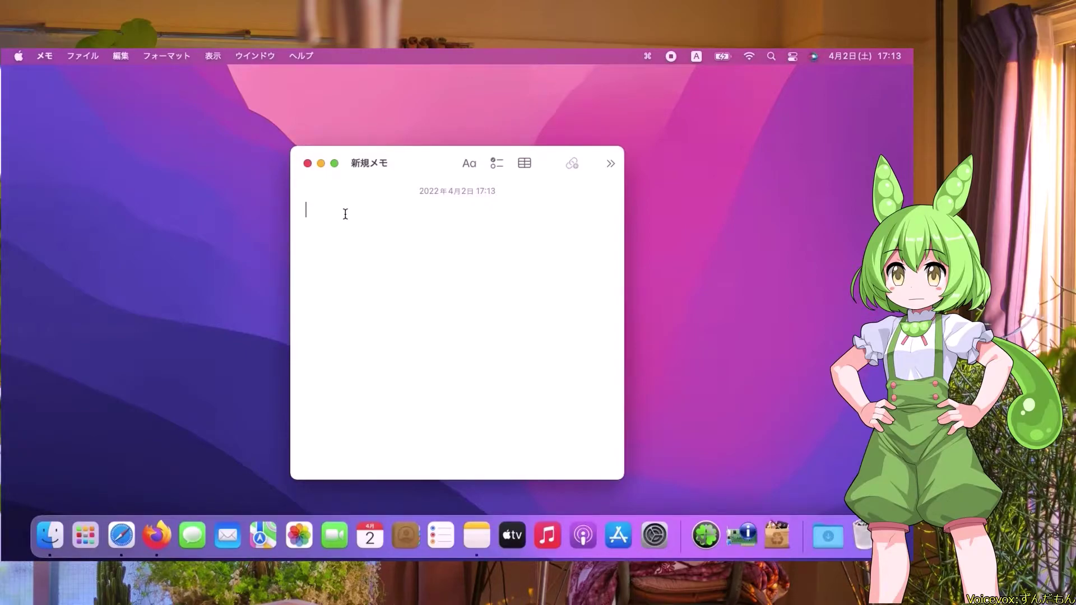
key(ctrl+space)
text(あいうえお)
key(Return)
key(Return)
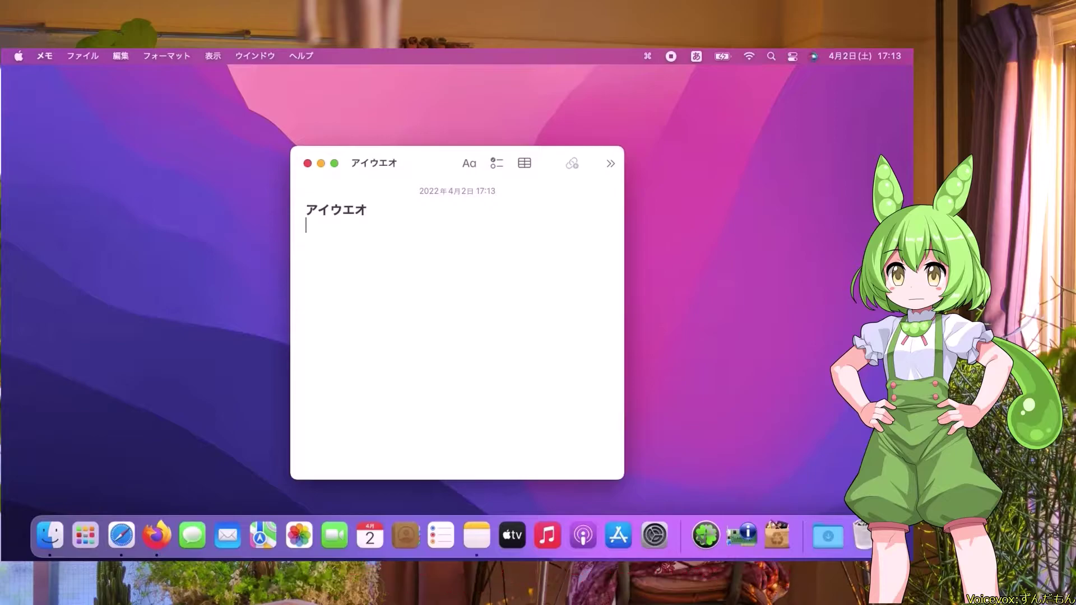
Toggle the input source to ABC with the remapped 全角/半角 function and enter aiueo on the note's second line.
key(Zenkaku_Hankaku)
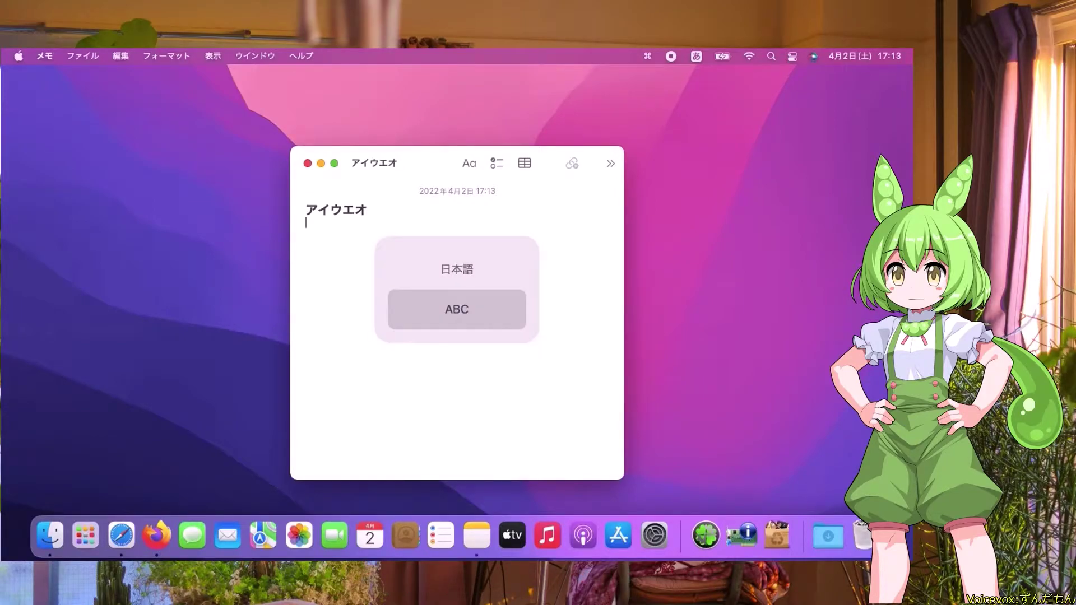
text(aiu)
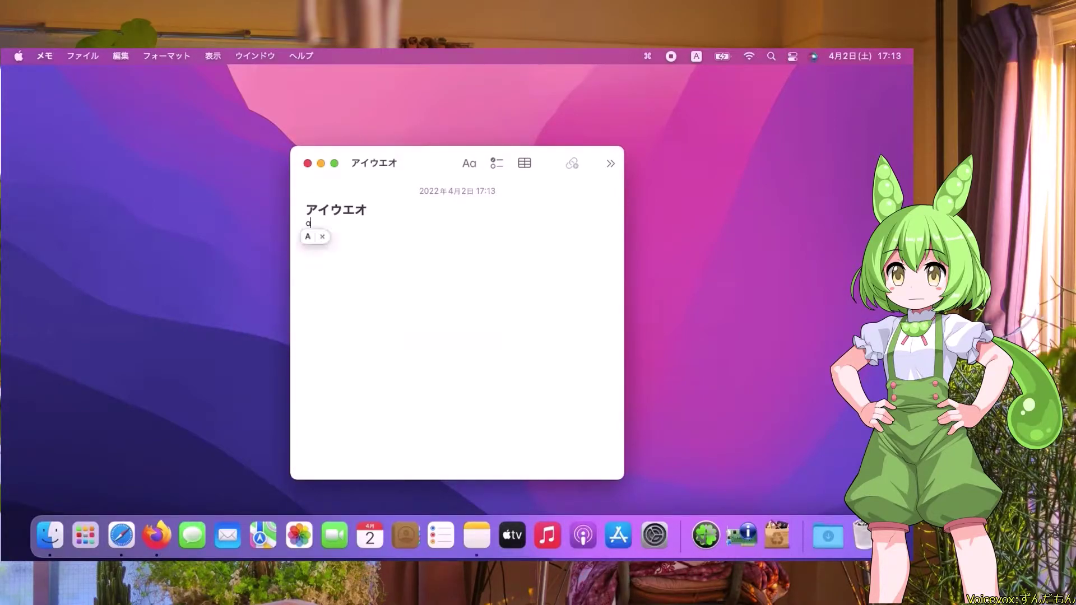
text(eo)
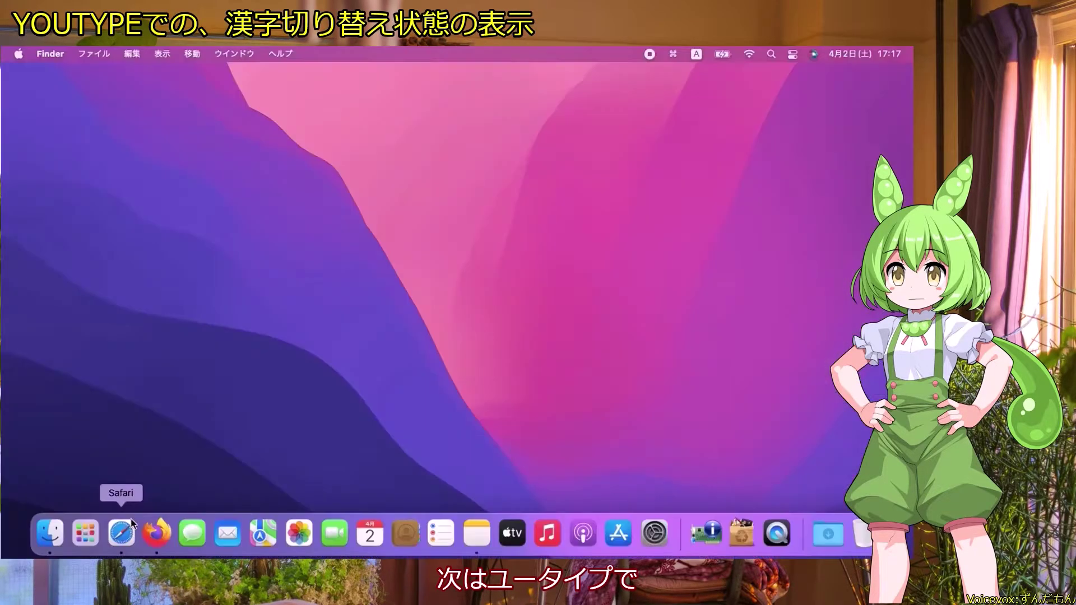
Switch to Safari, open Google from the favourites and search for YOUTYPE.
click(125, 527)
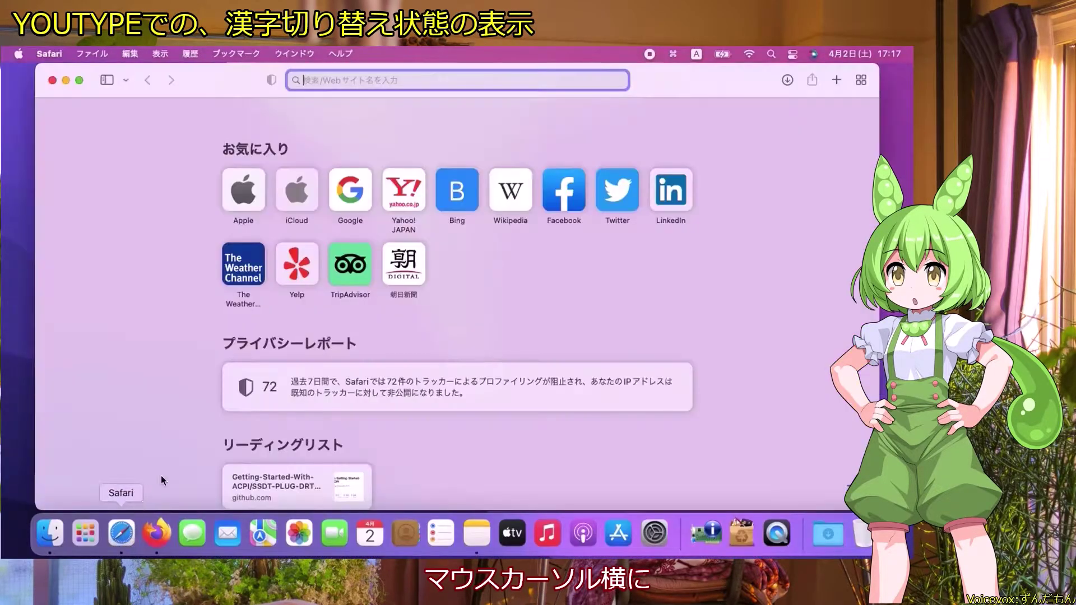
click(348, 206)
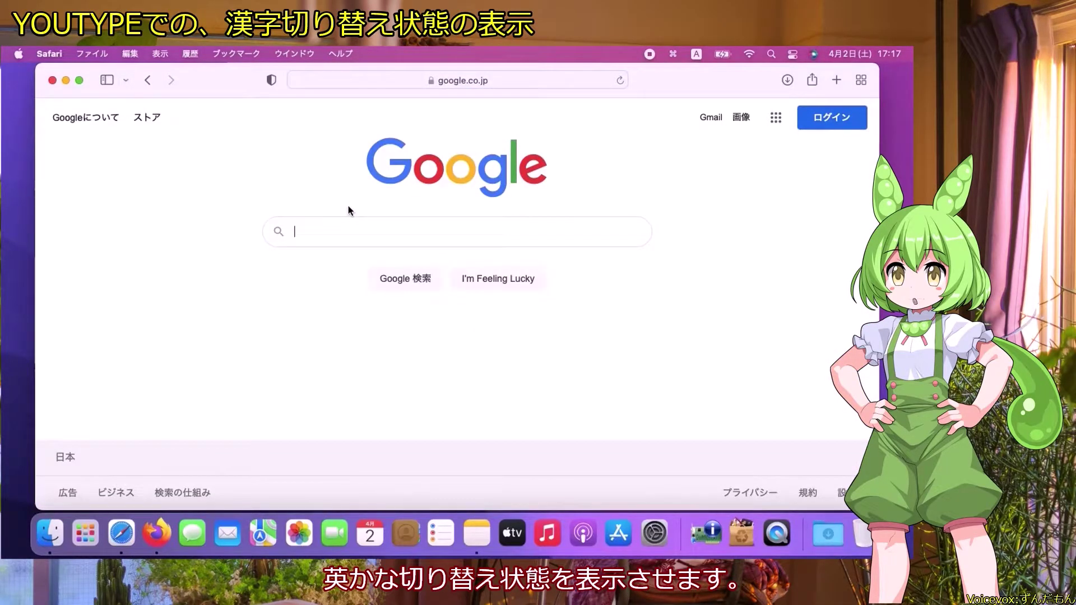
text(YOUTY)
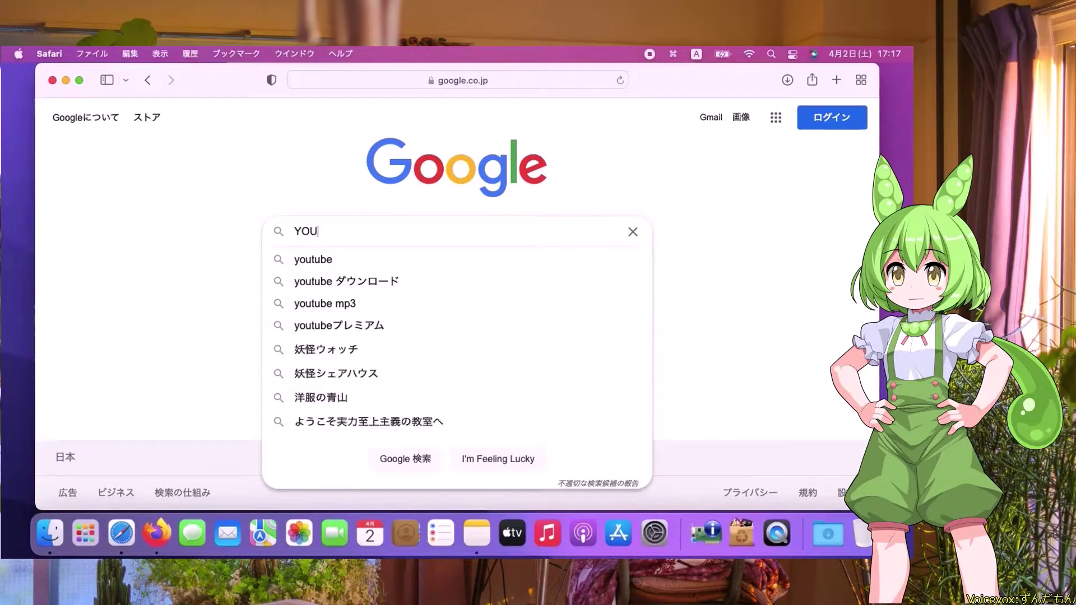
text(E)
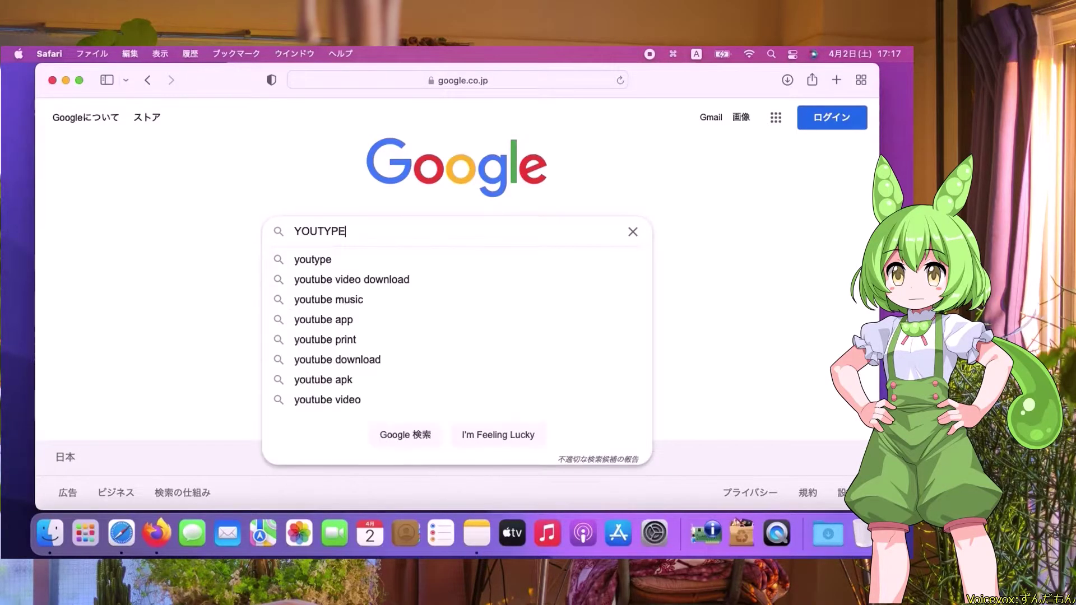
key(Return)
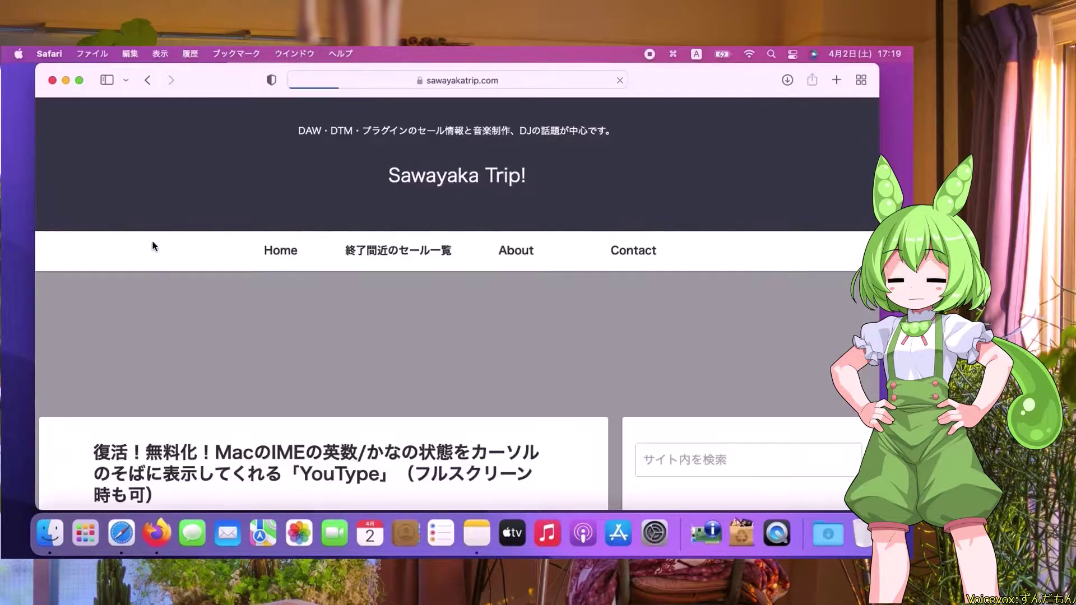
Find the download section in the Sawayaka Trip article on YouType and open its Bitbucket wiki link.
scroll(153, 242, down, 5)
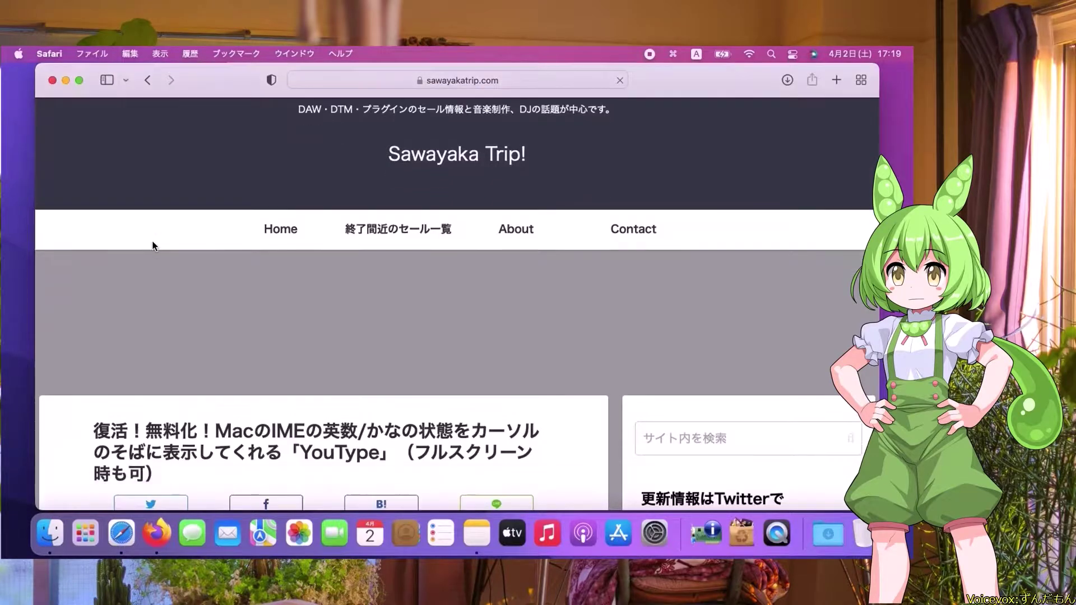
scroll(152, 243, down, 6)
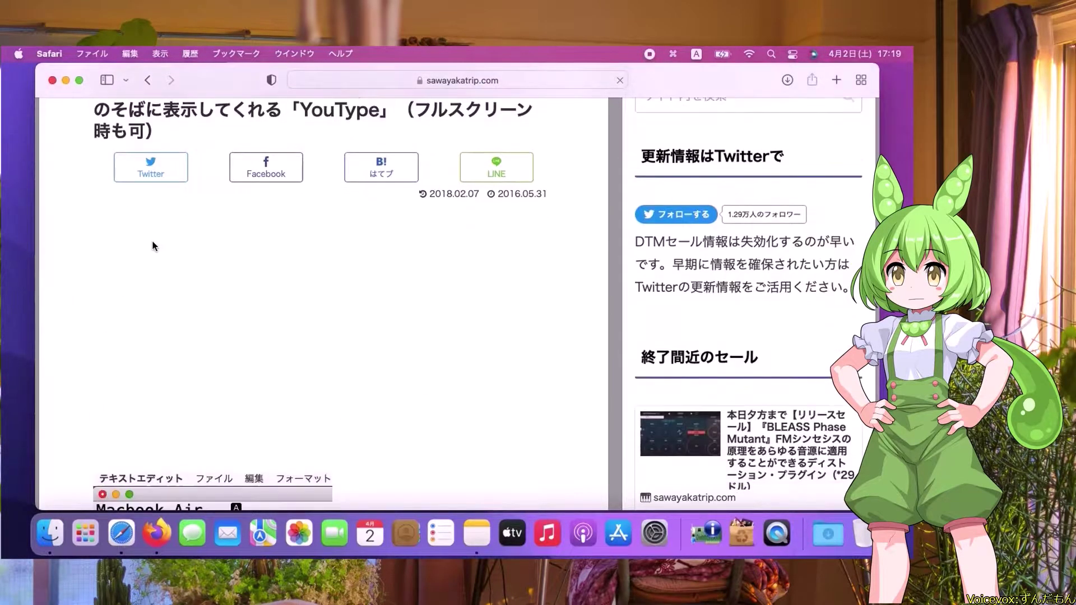
scroll(152, 245, down, 8)
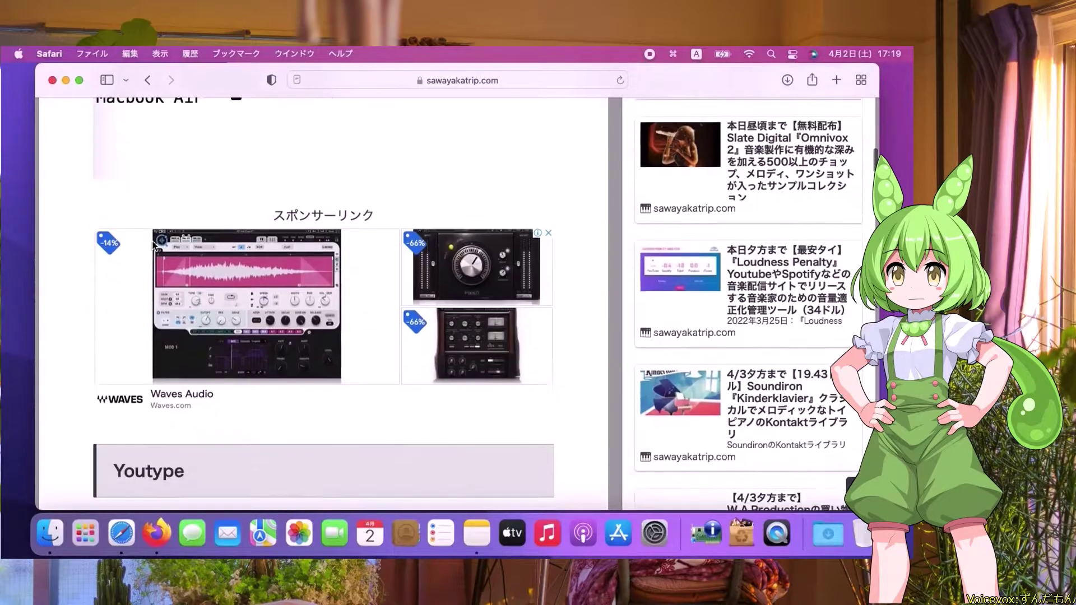
scroll(152, 245, down, 3)
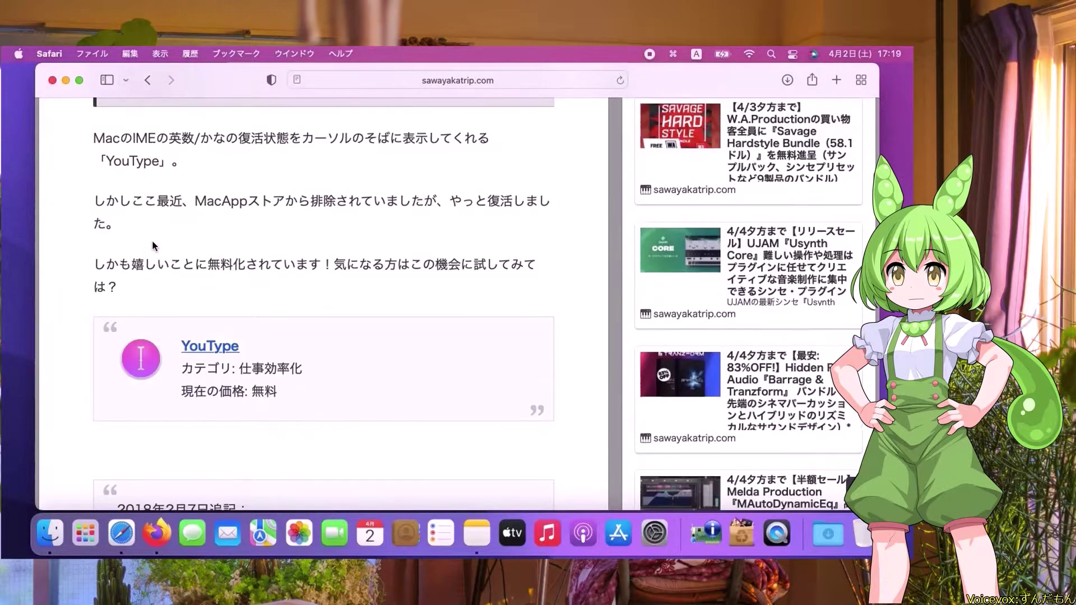
scroll(152, 246, down, 5)
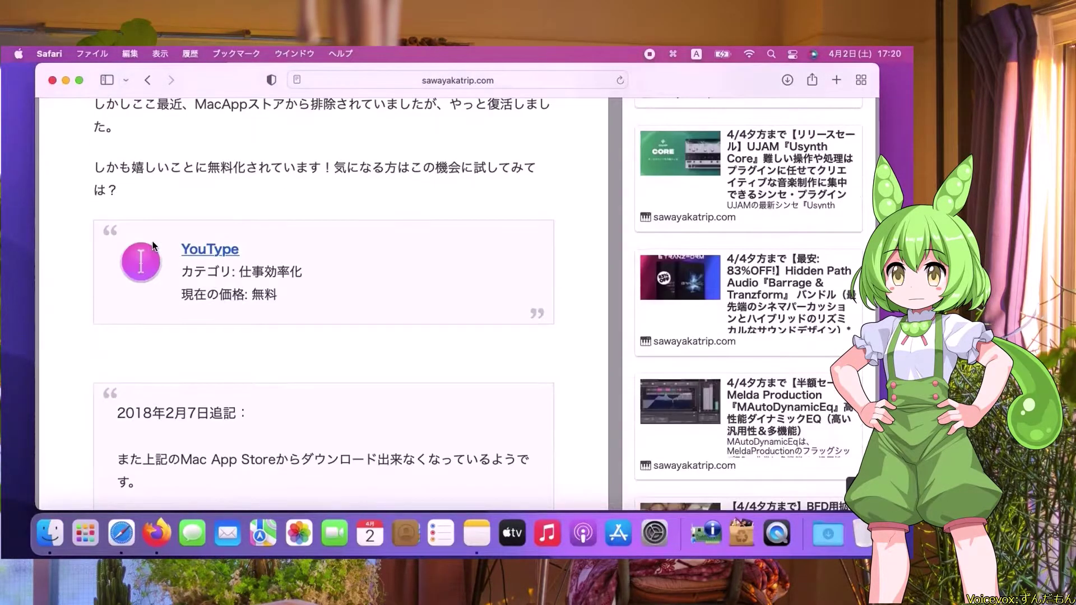
scroll(152, 246, down, 2)
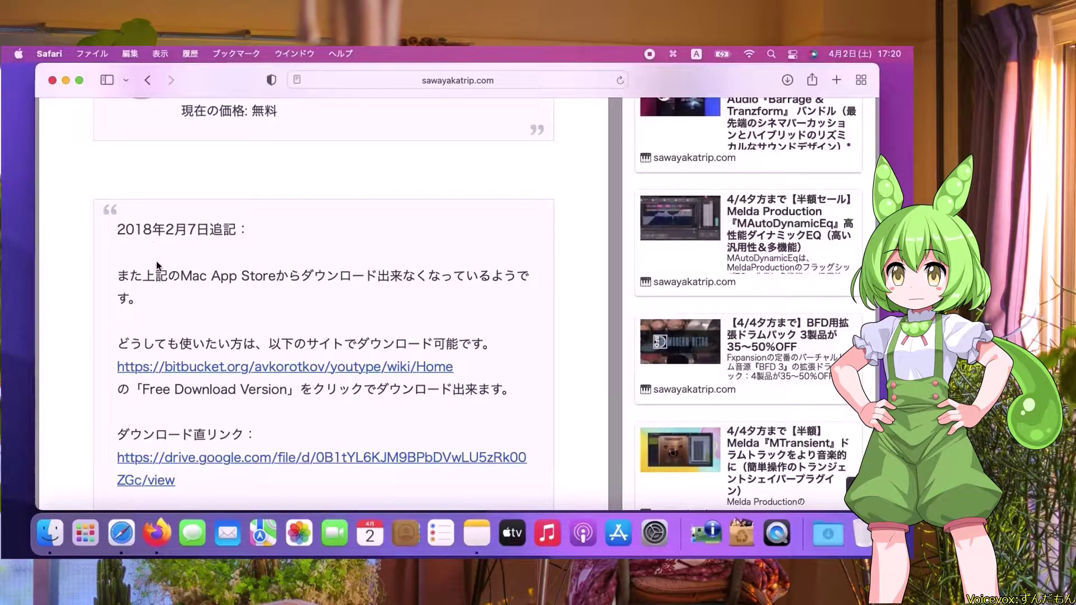
click(218, 367)
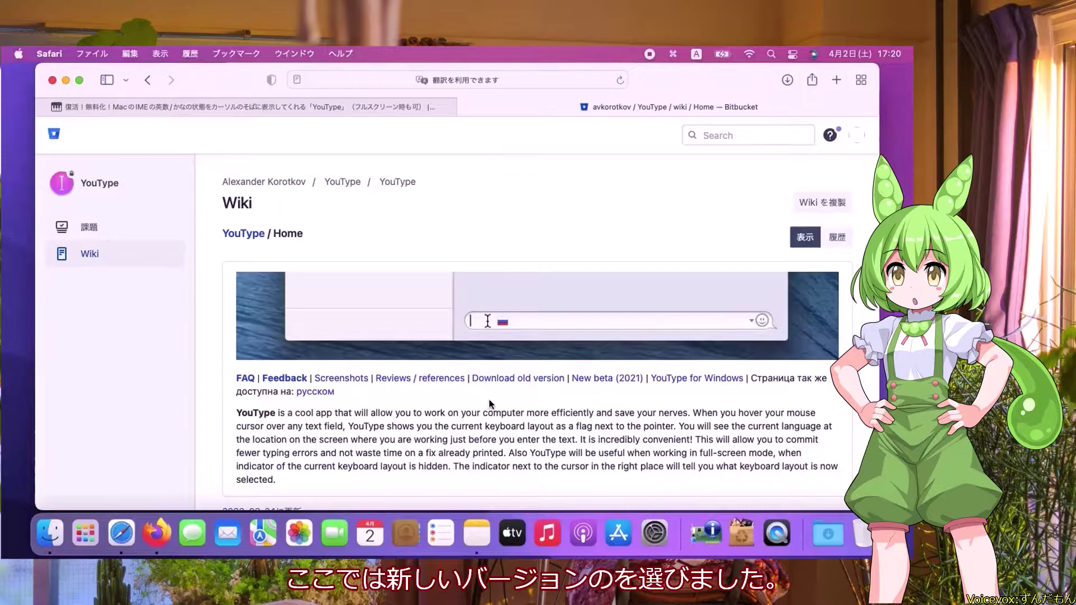
Open the New beta (2021) releases page and download YouType_0.1.9.zip from the YouType 0.1.9 assets.
click(589, 379)
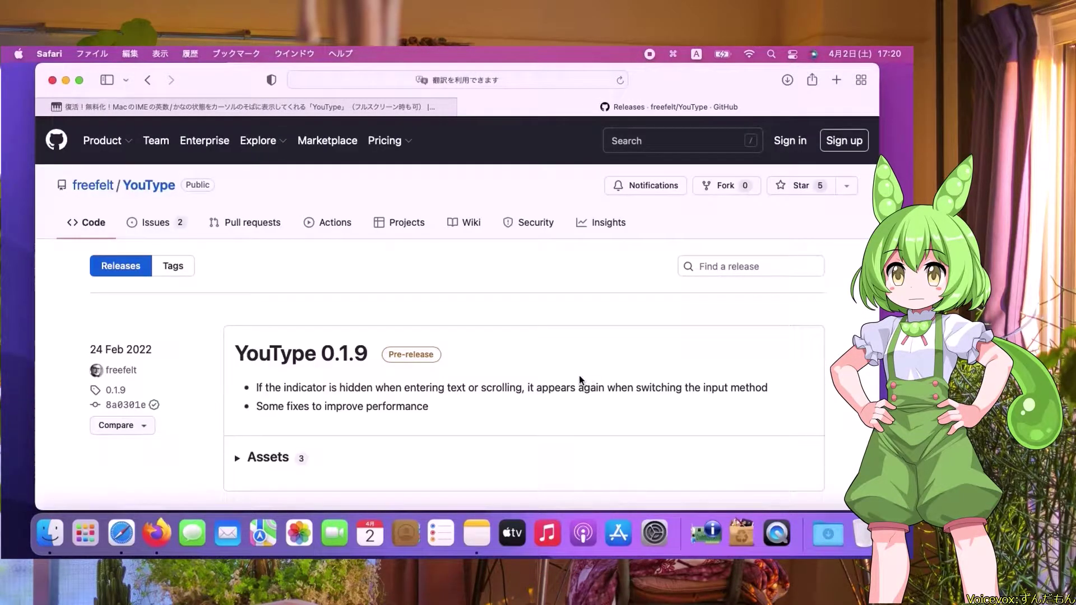
scroll(577, 377, down, 3)
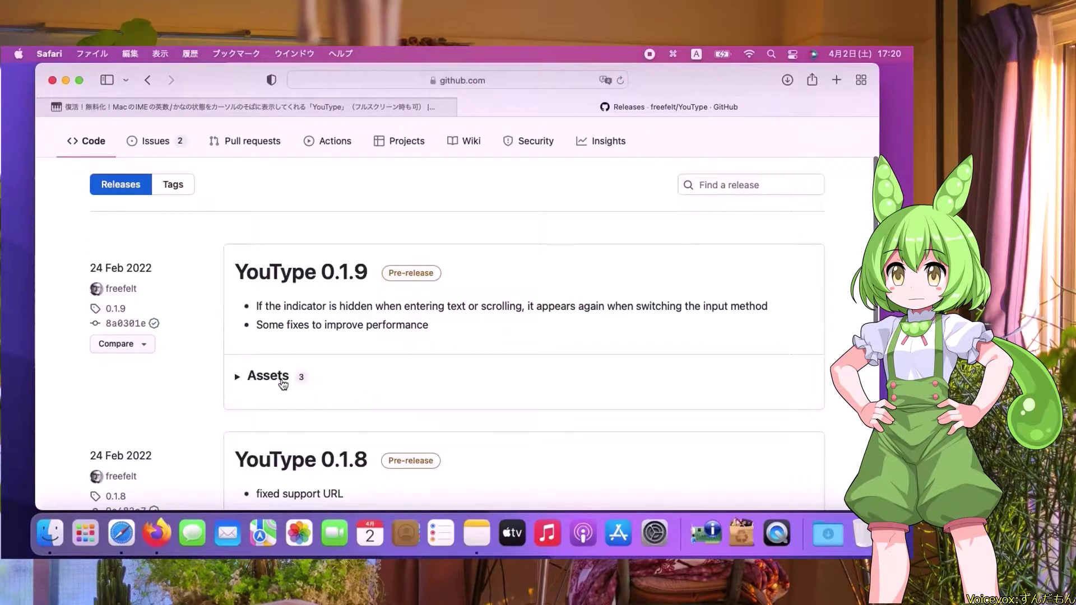
click(281, 384)
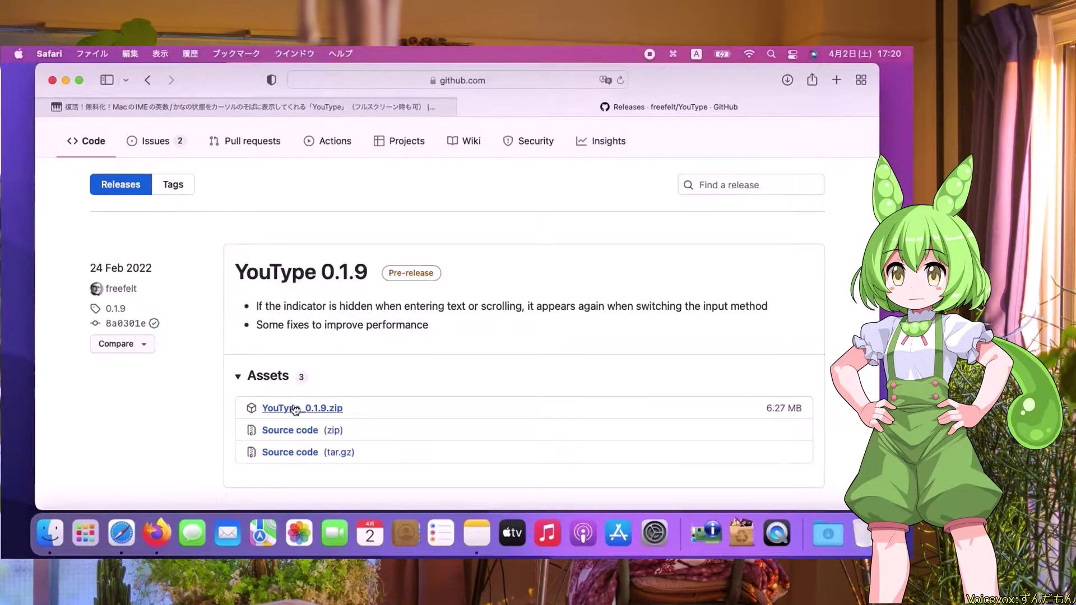
click(294, 409)
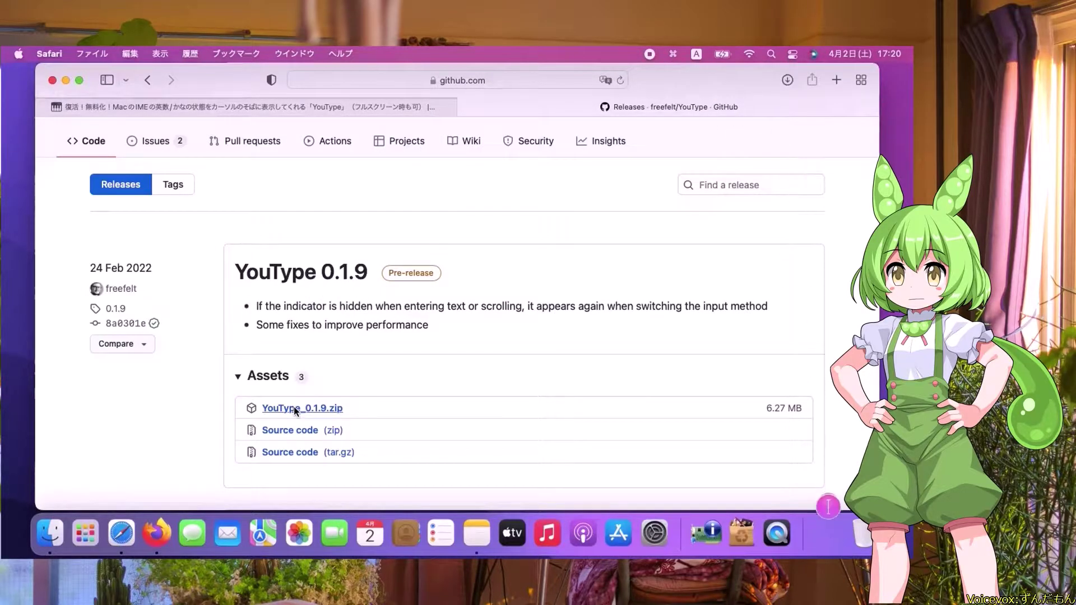
Show the downloaded YouType app in Finder, move it to the アプリケーション folder and open that folder.
click(824, 536)
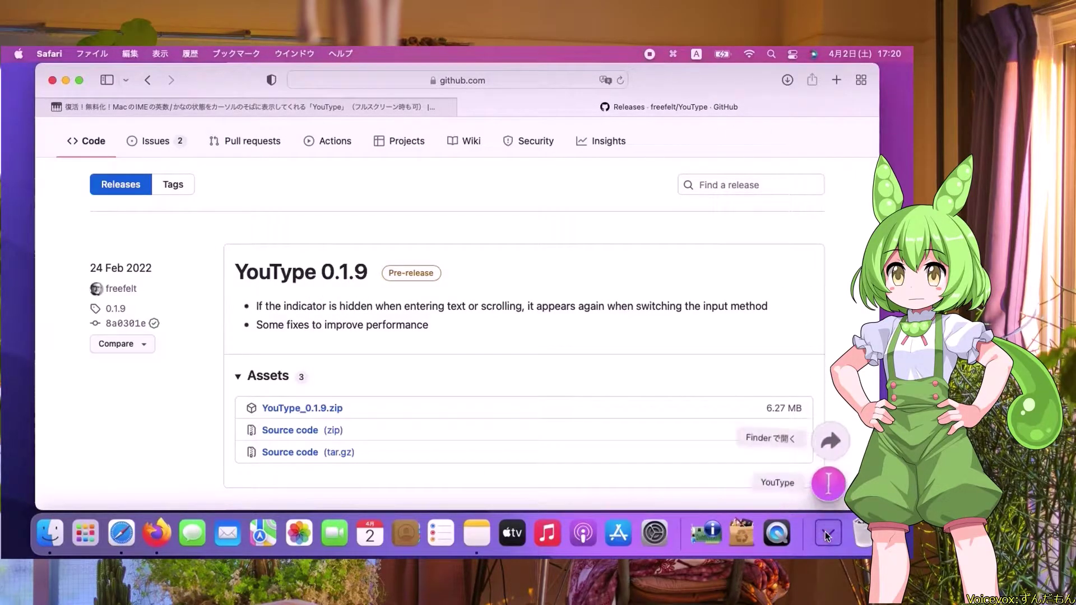
click(829, 455)
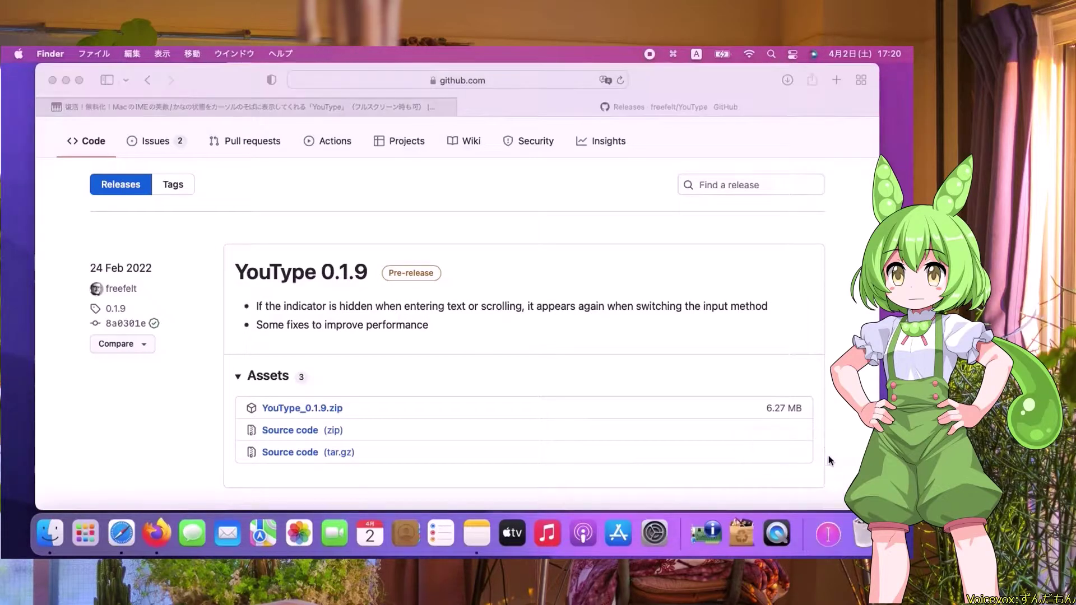
drag(449, 289, 356, 312)
click(355, 311)
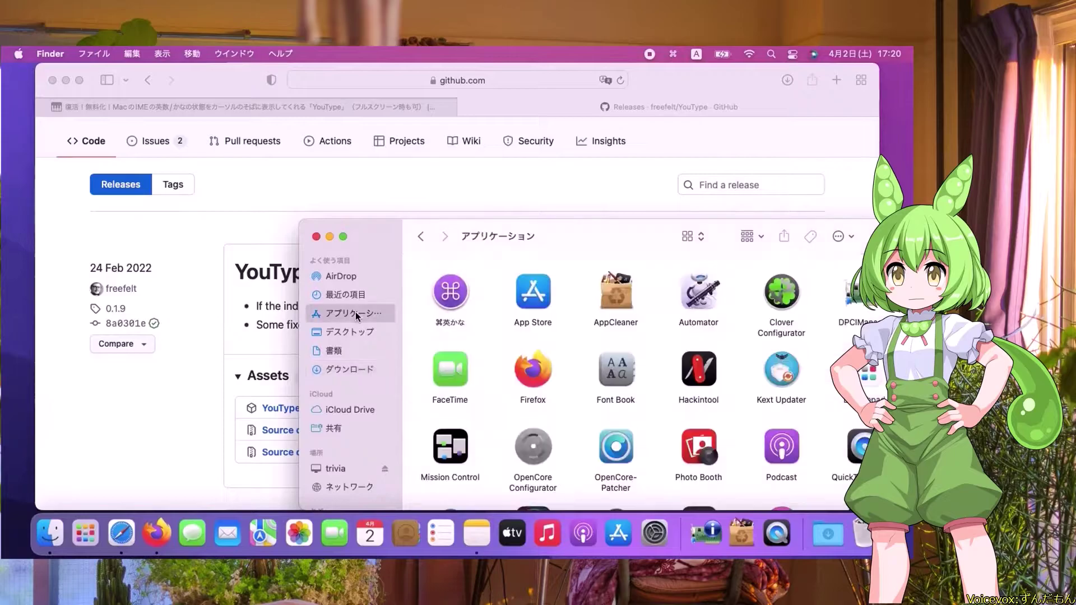
Launch YouType from the アプリケーション folder and allow it to open despite the unverified developer.
scroll(671, 359, down, 1)
scroll(672, 359, down, 1)
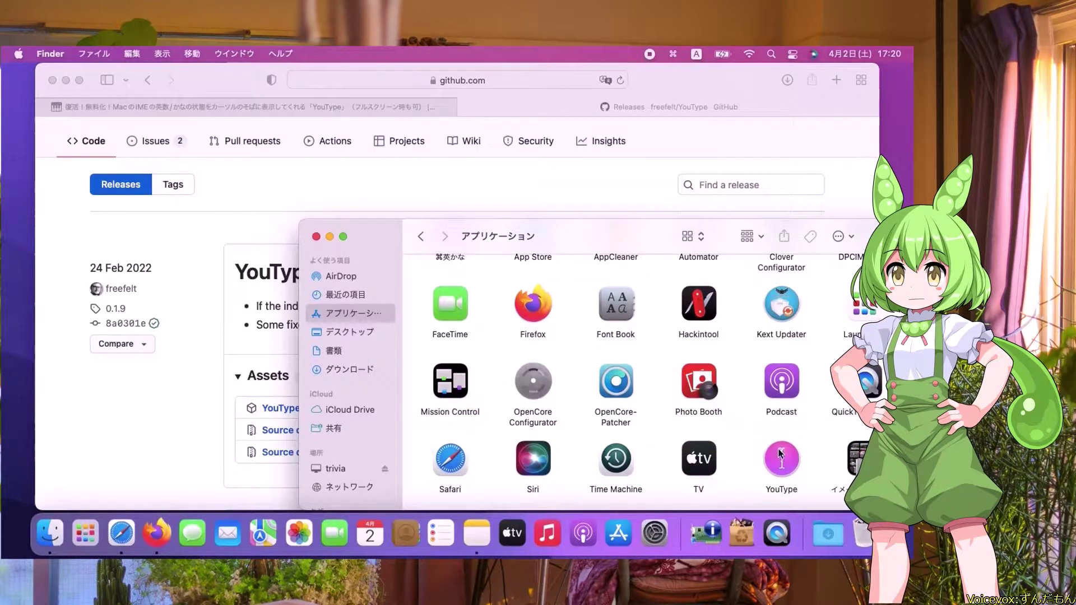
right_click(780, 455)
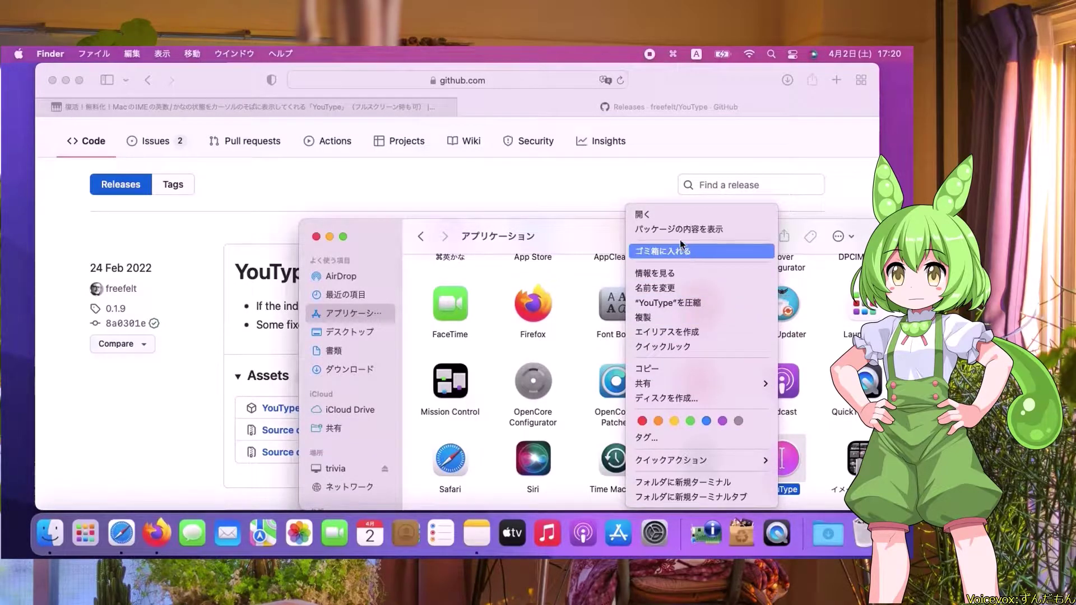
click(669, 216)
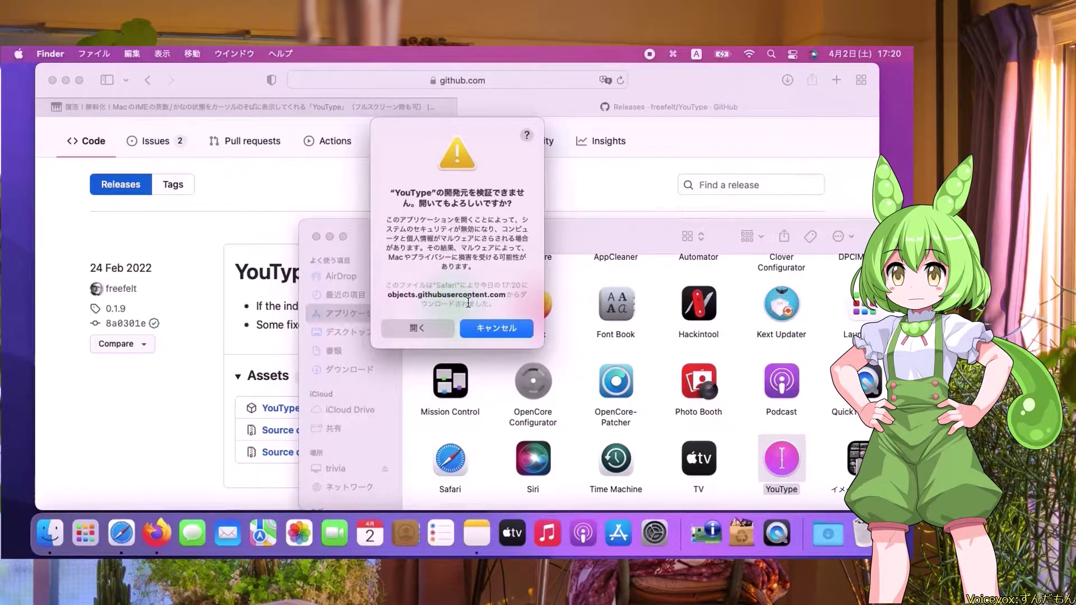
click(435, 329)
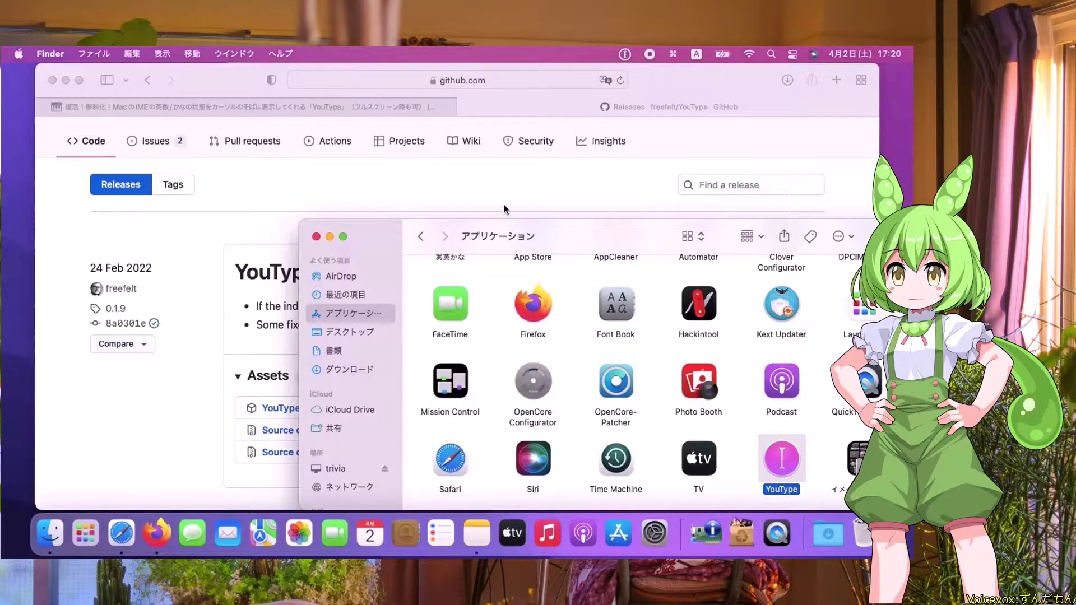
Enable Launch at Login for YouType.
click(624, 55)
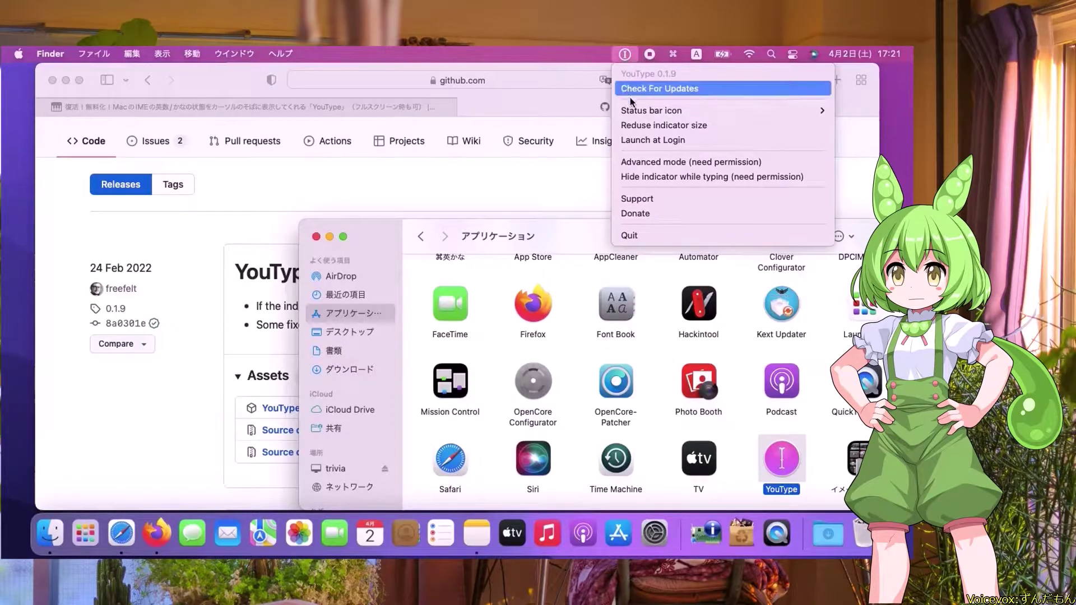
mouse_move(631, 109)
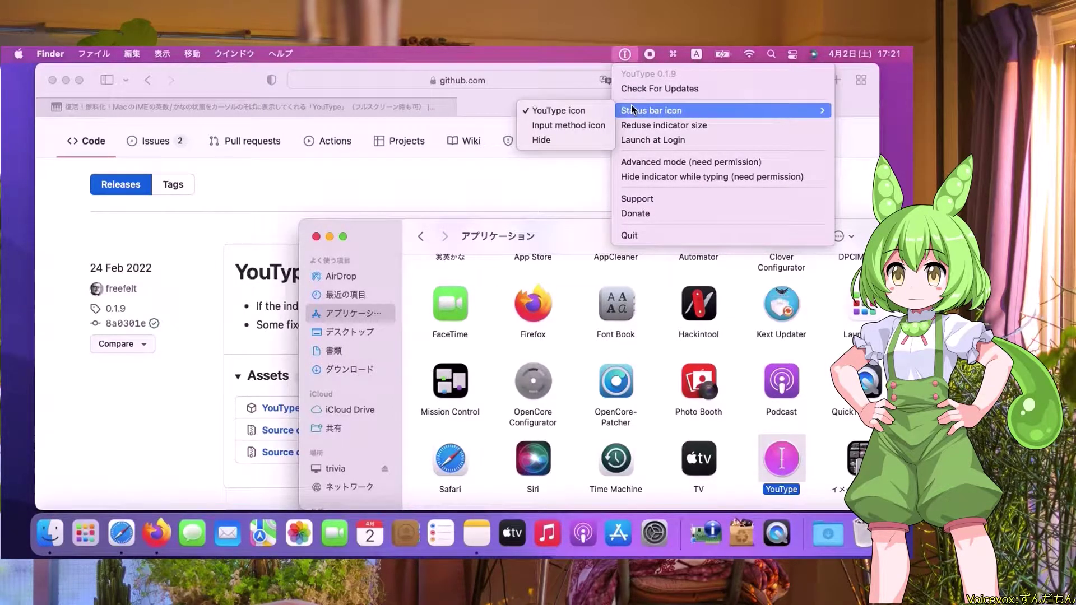
click(639, 139)
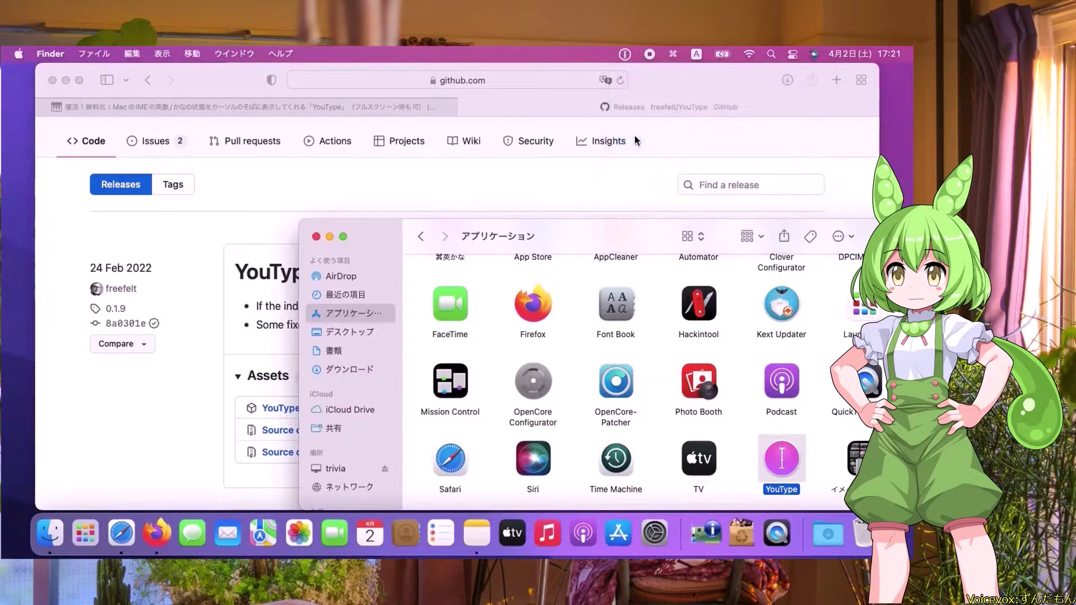
Turn on YouType's Advanced mode and open System Preferences from the accessibility access request.
click(625, 54)
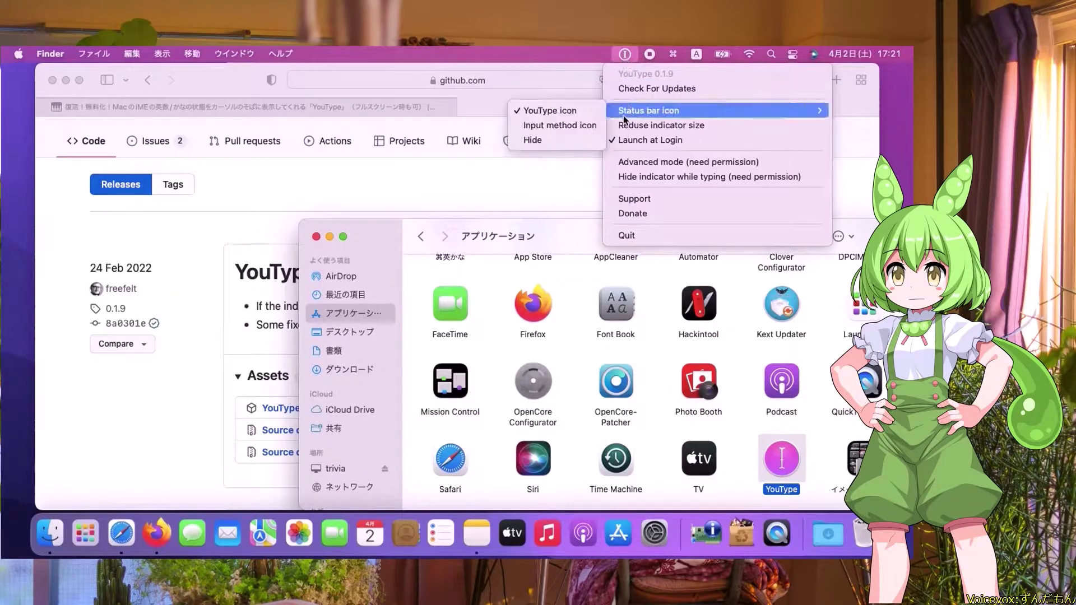
click(632, 163)
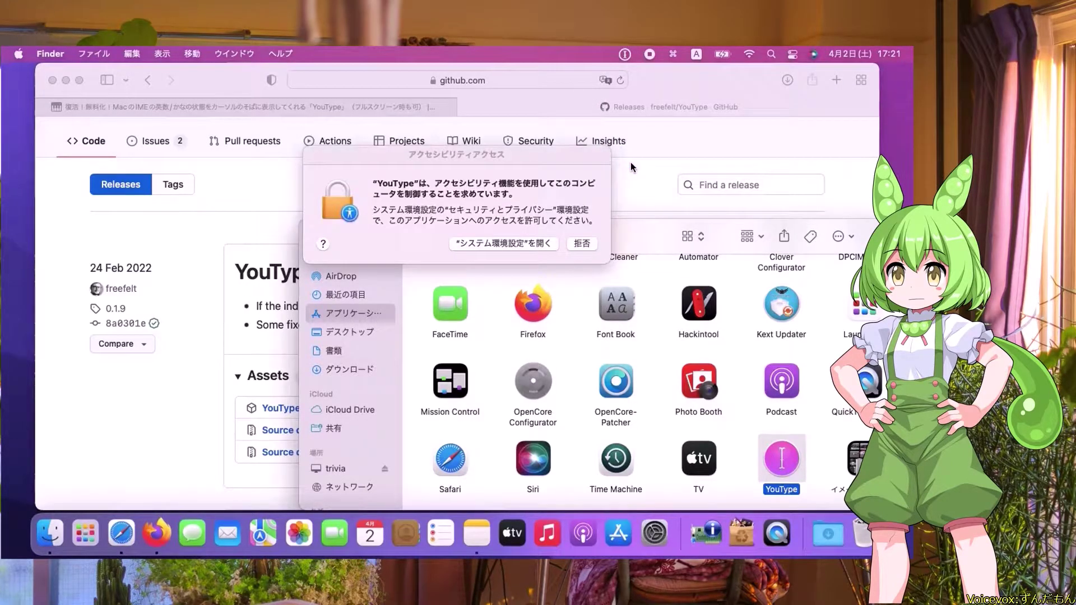
click(515, 244)
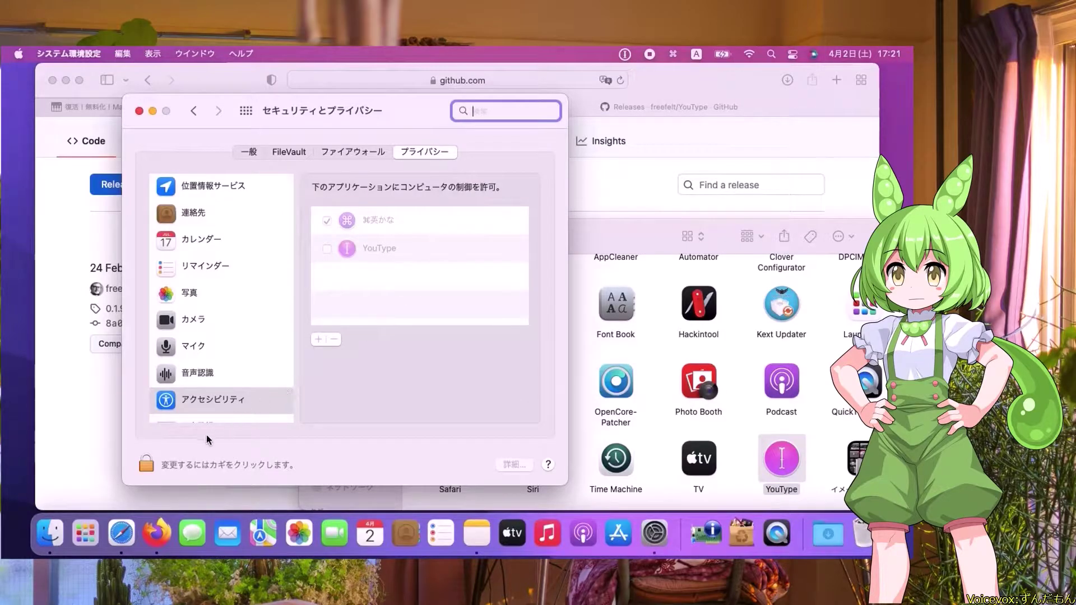
Unlock the privacy settings with the account password, allow YouType under アクセシビリティ, lock them again and close the window.
click(144, 467)
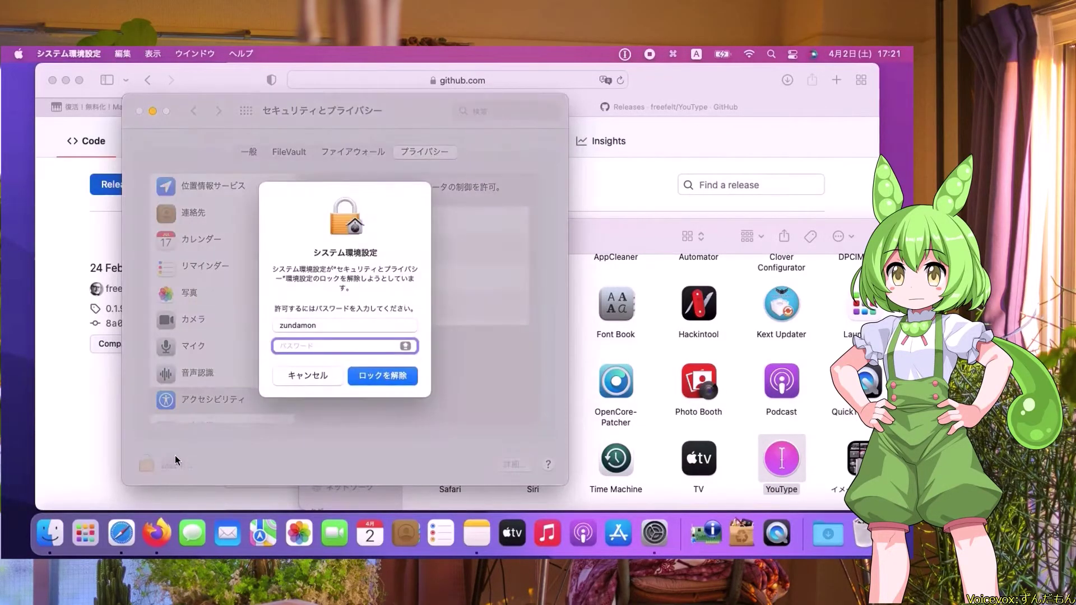
text(••••••)
key(Return)
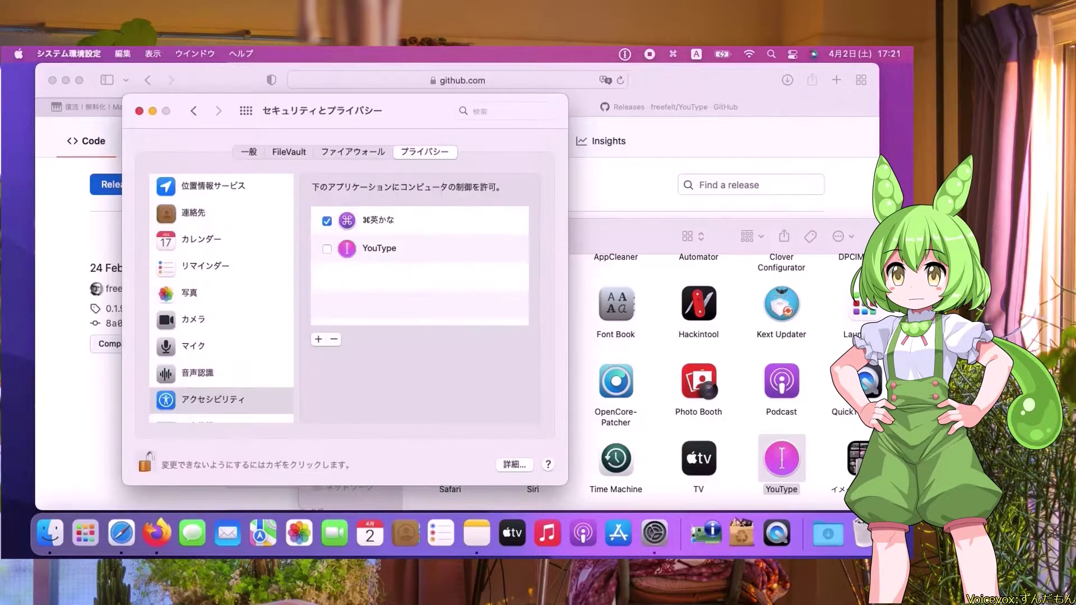
click(327, 249)
click(143, 463)
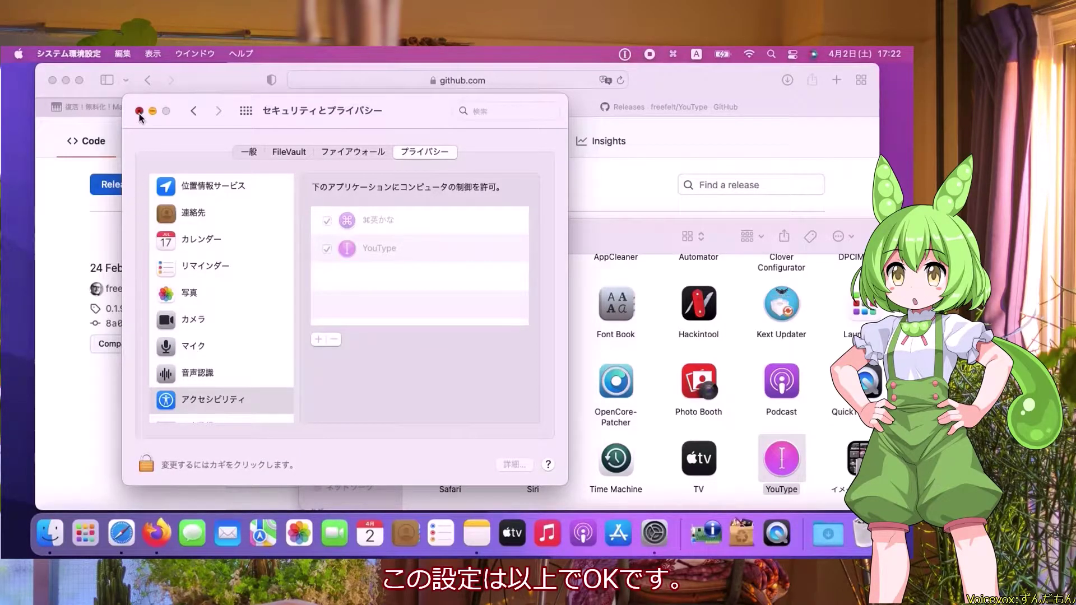
click(139, 112)
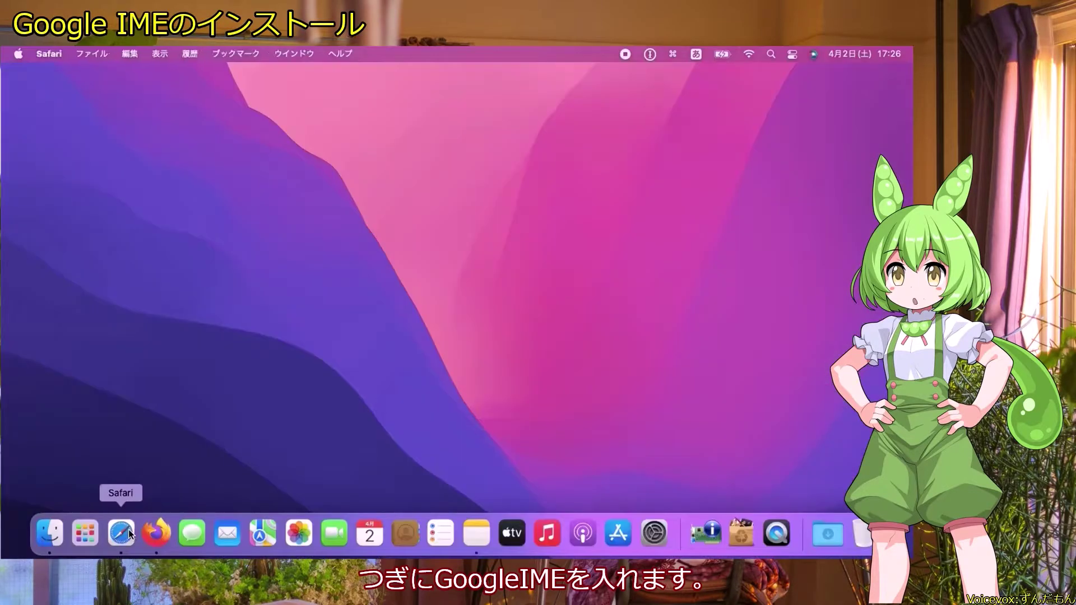
Switch to Safari, open Google, change the input source to ABC and search for google ime.
click(129, 529)
click(340, 197)
key(ctrl+space)
text(google ime)
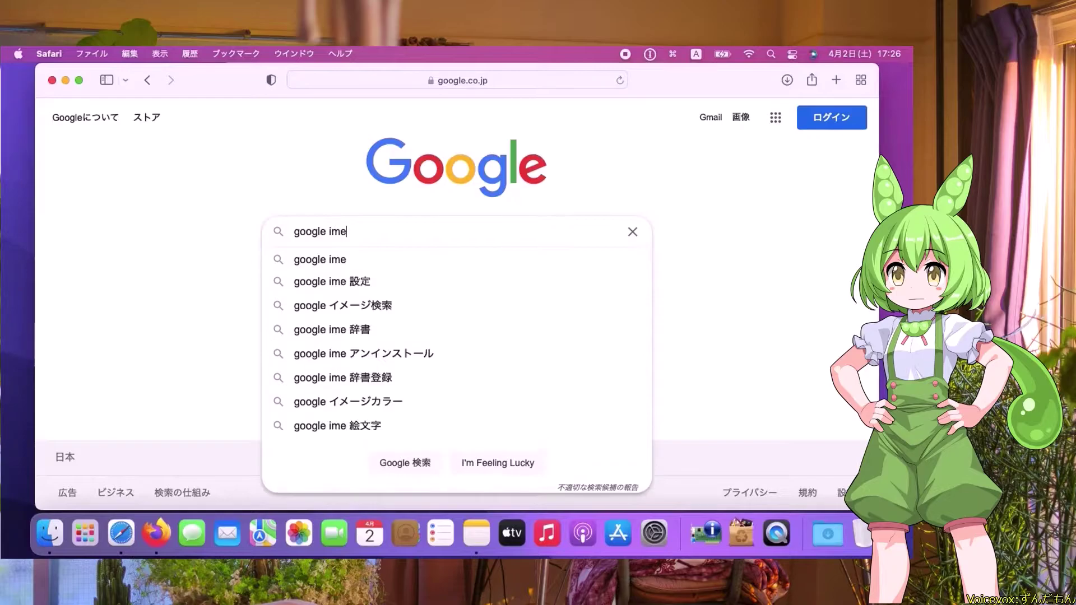
key(Return)
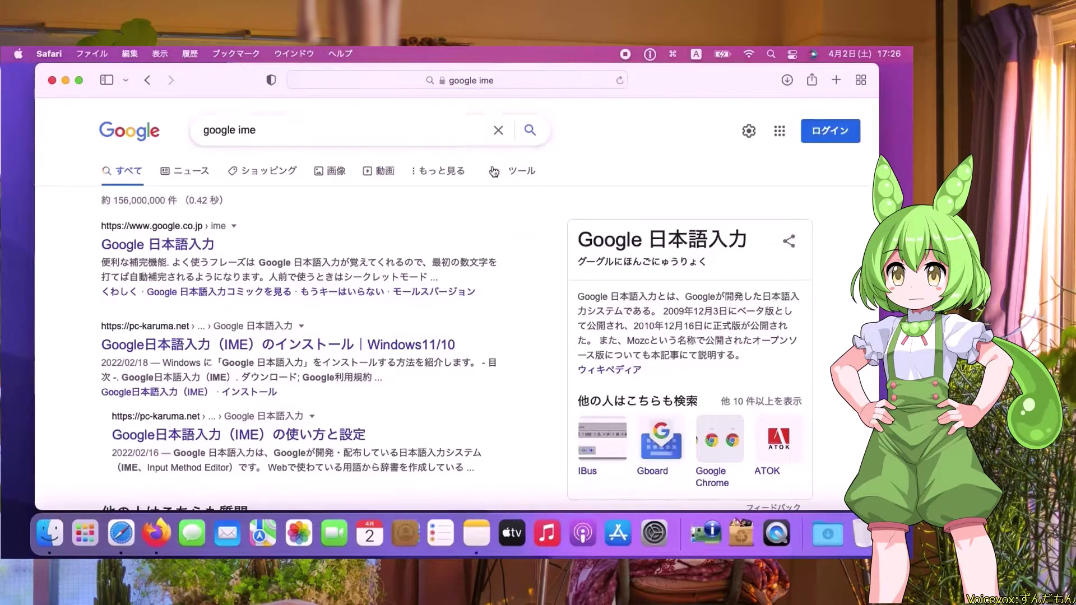
Download the Mac version of Google 日本語入力 from its official site, agreeing to the terms and allowing the download, and close the browser window.
click(169, 242)
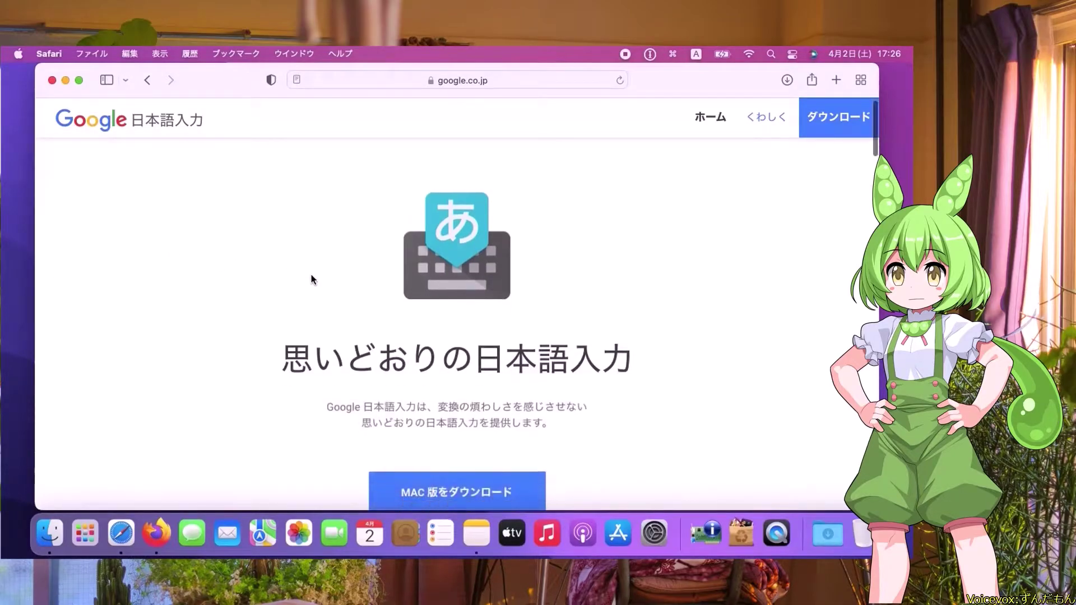
scroll(313, 279, down, 2)
click(455, 406)
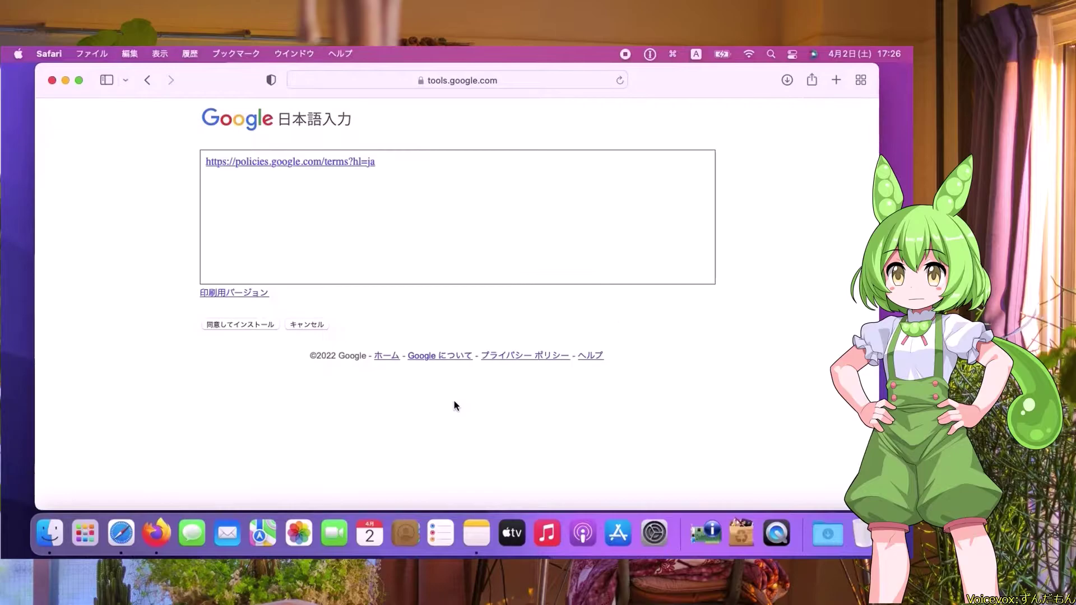
click(245, 325)
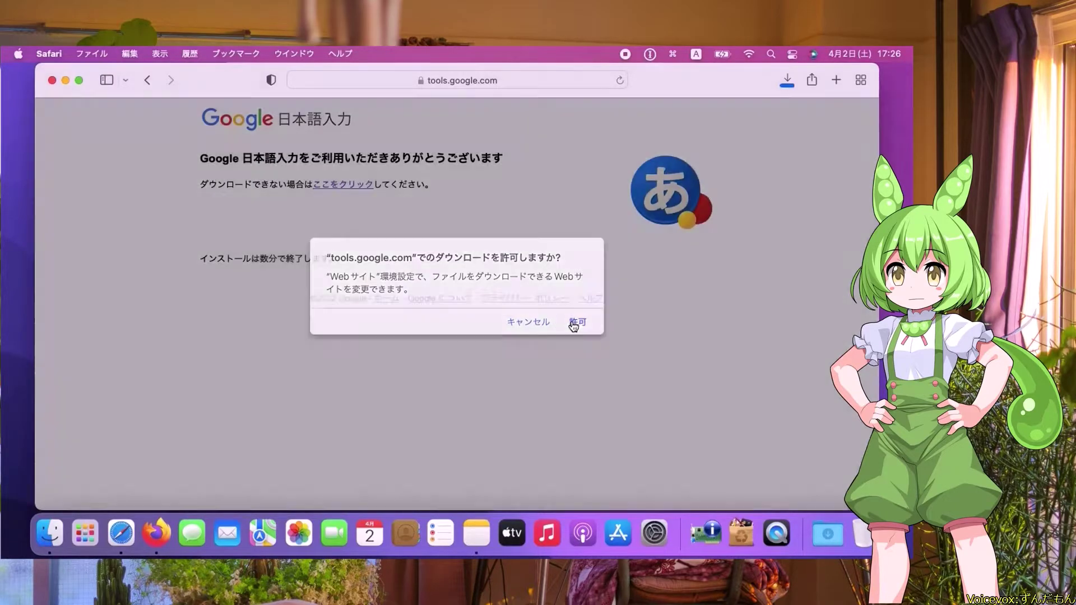
click(574, 323)
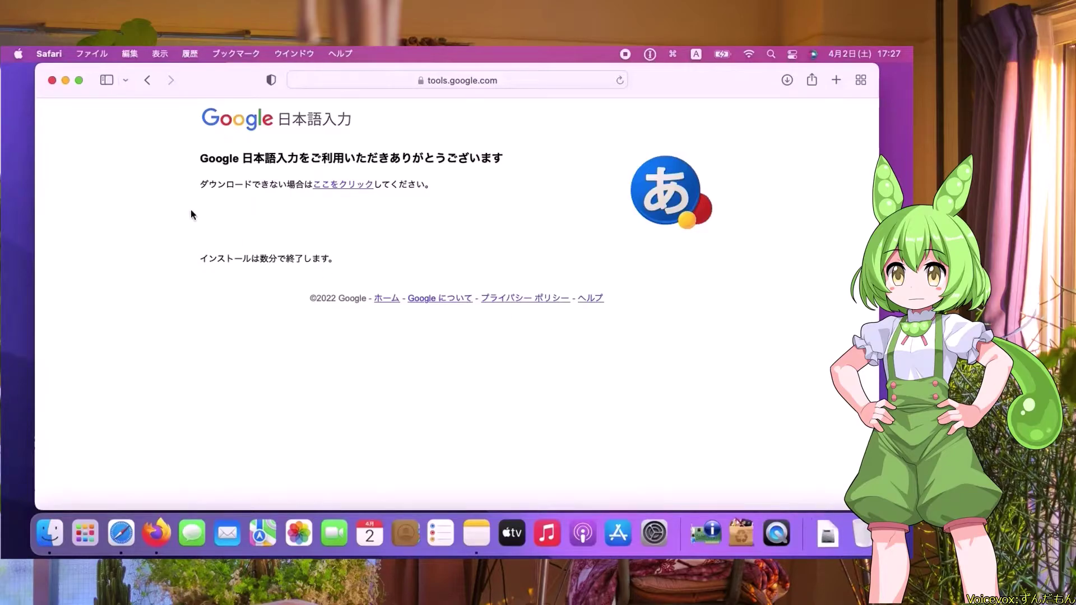
click(53, 82)
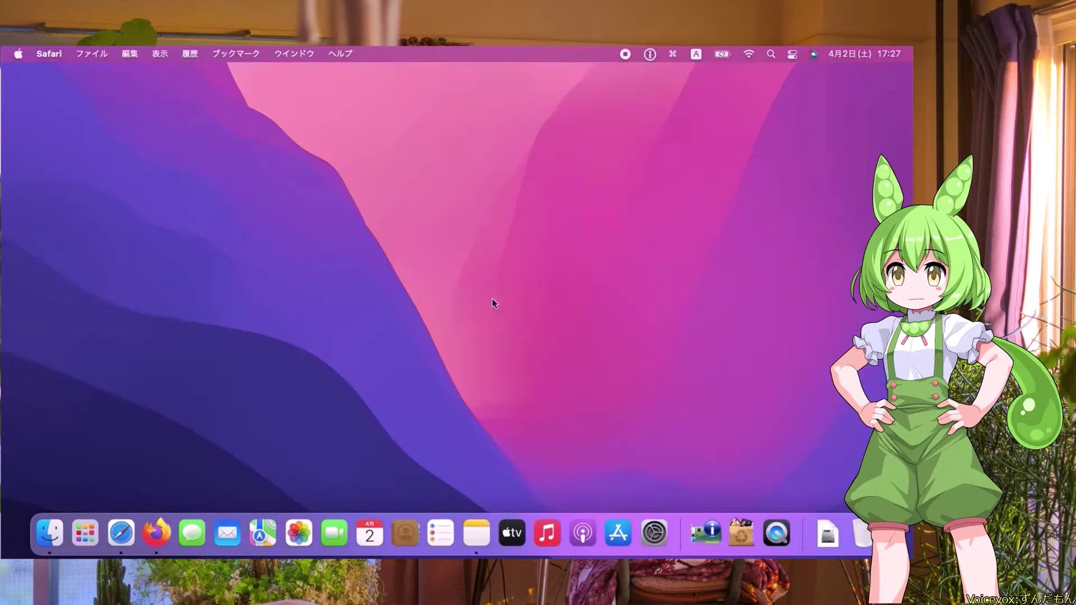
Open the downloaded GoogleJapaneseInput.dmg, launch GoogleJapaneseInput.pkg and allow the package to run its compatibility check.
click(822, 527)
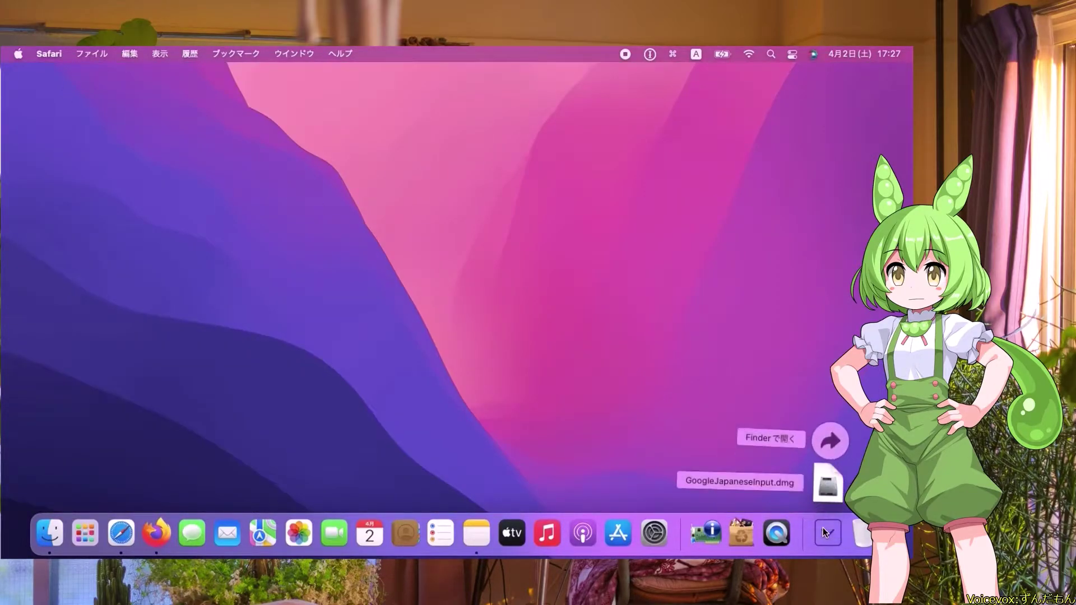
click(822, 493)
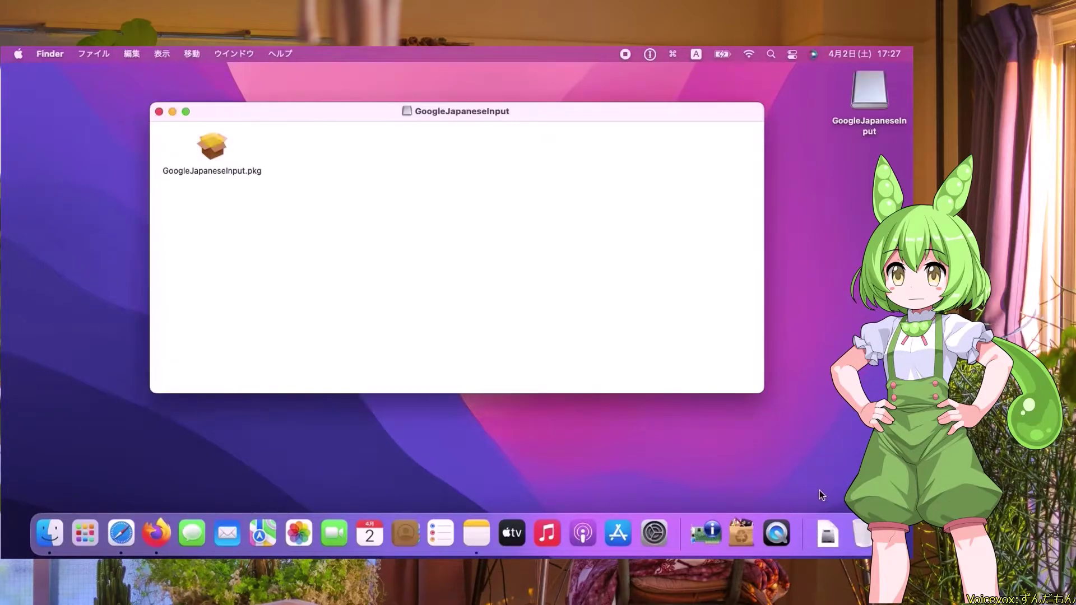
click(217, 147)
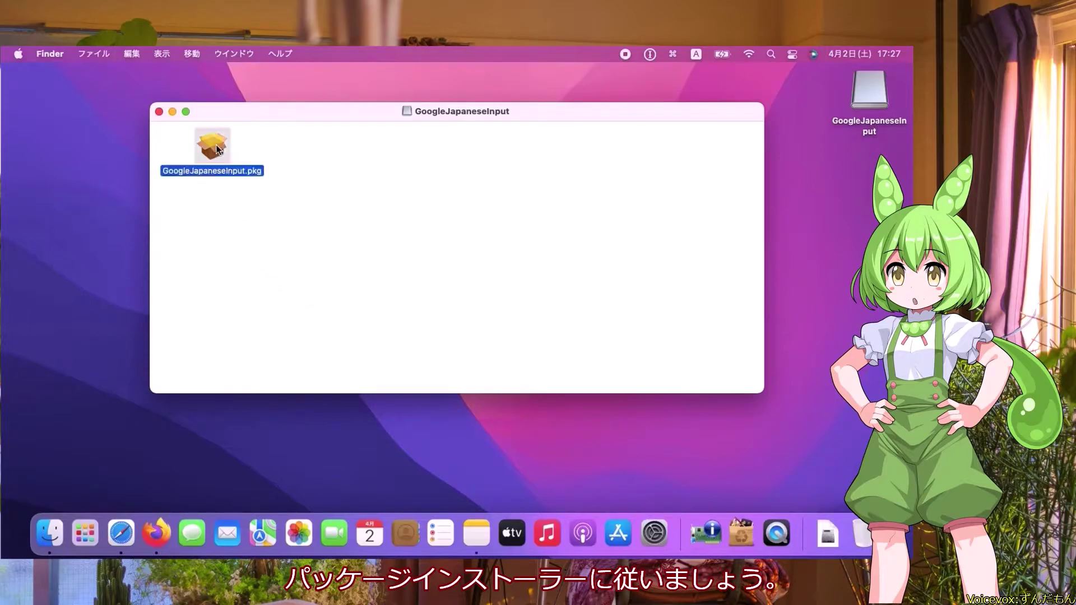
double_click(217, 147)
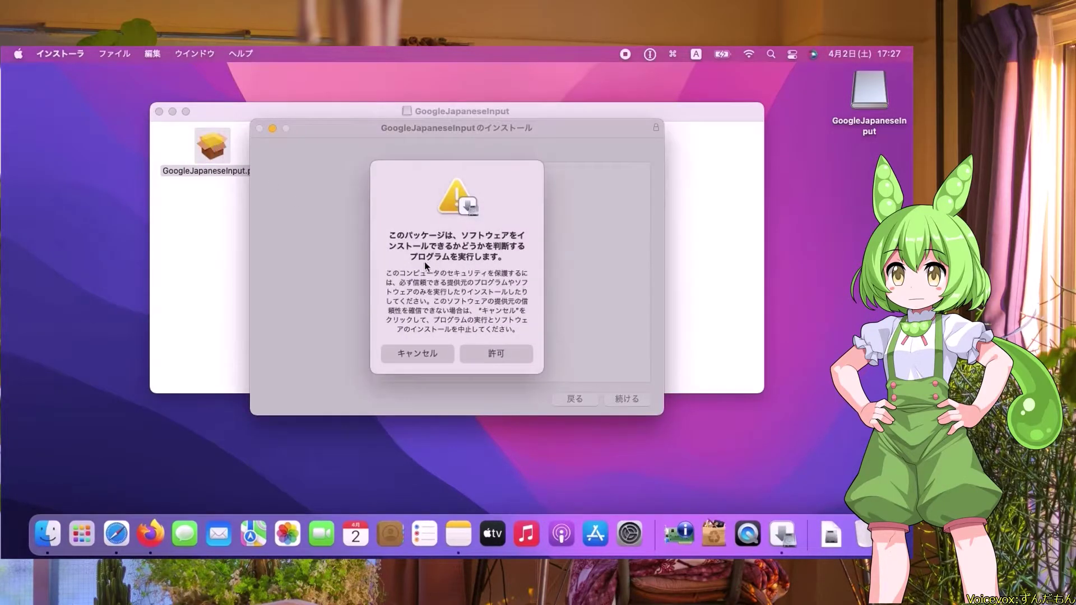
click(500, 348)
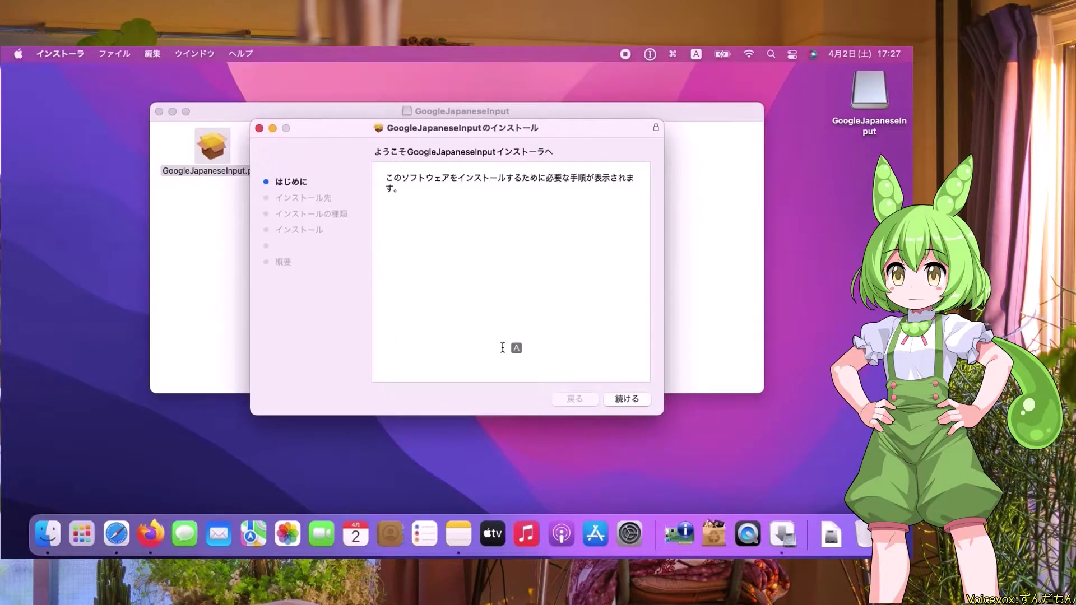
Run the standard installation, authorizing it with the account password, and enable Google 日本語入力 with the 有効にする option.
click(635, 401)
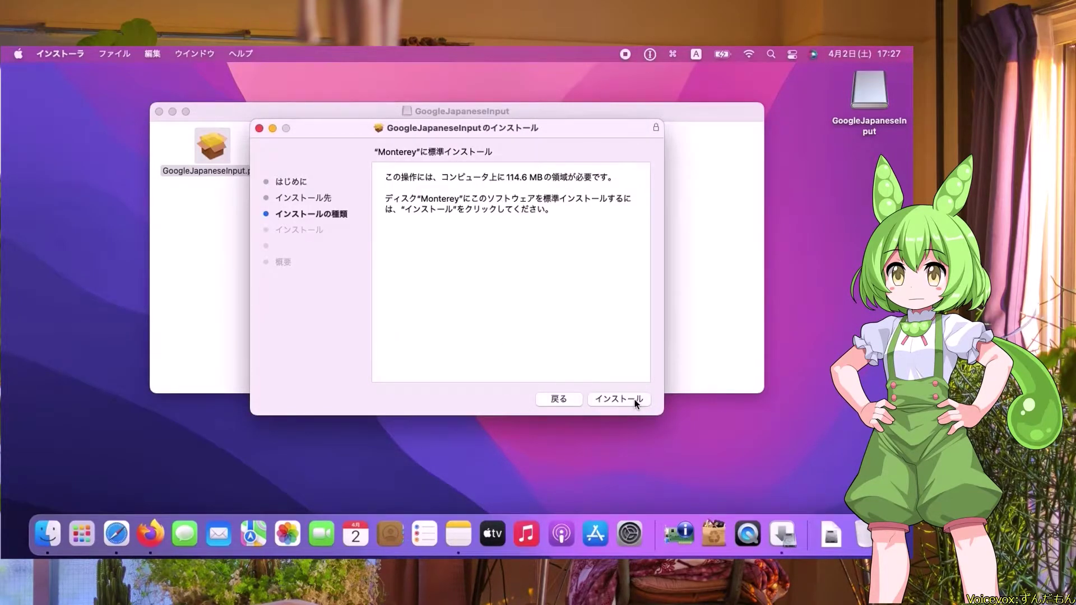
click(635, 402)
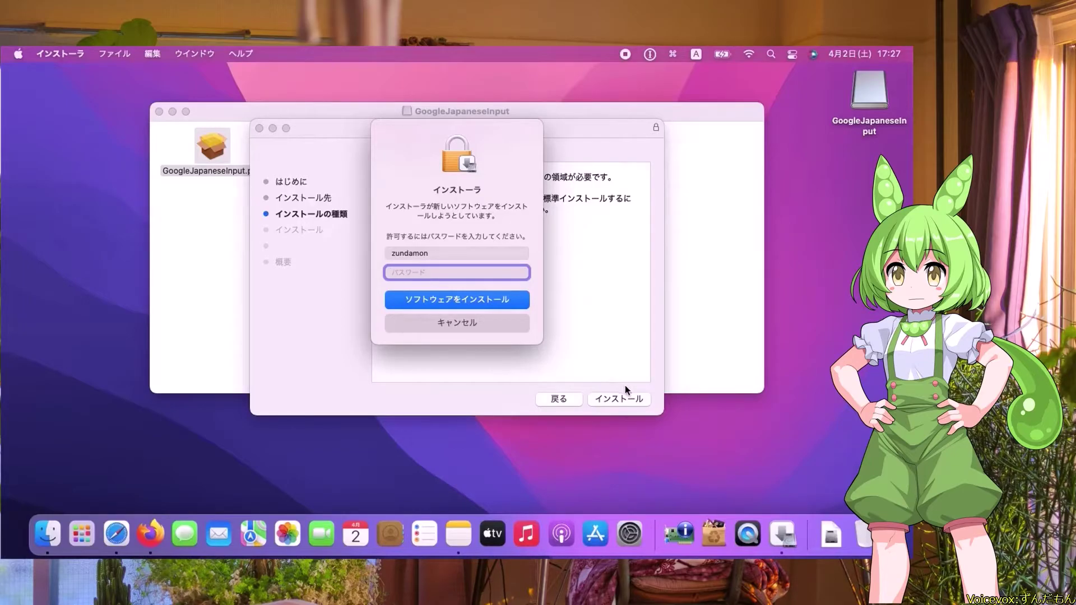
text(•••••)
key(Return)
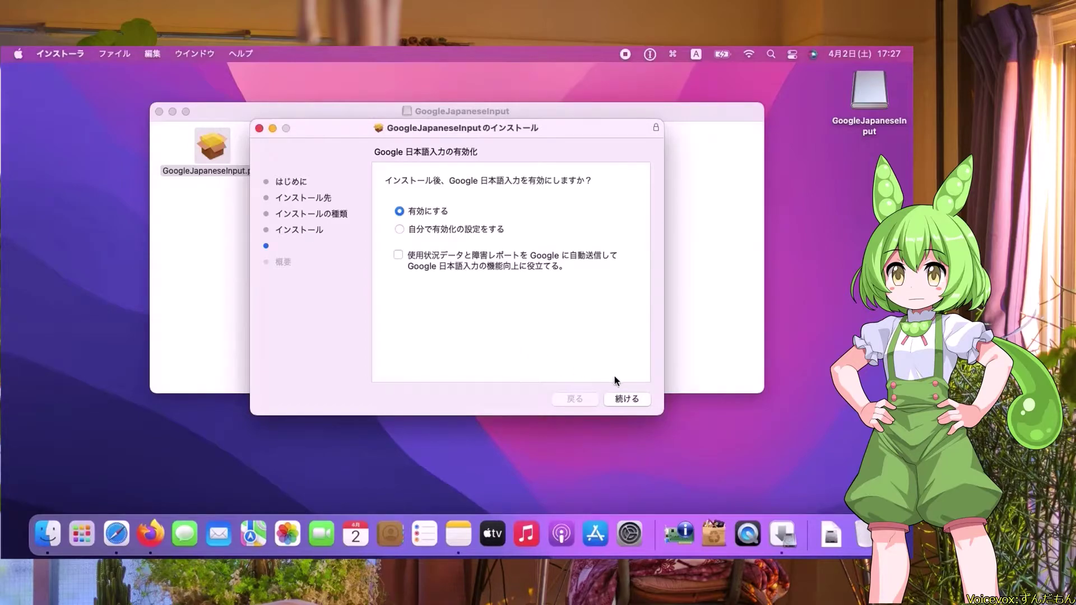
click(620, 398)
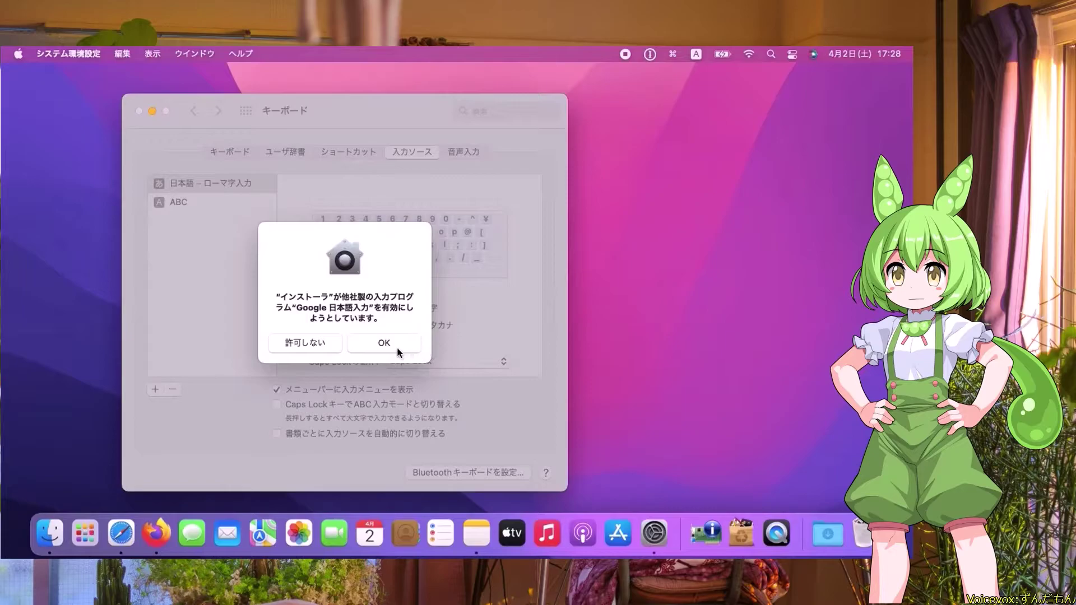
click(384, 342)
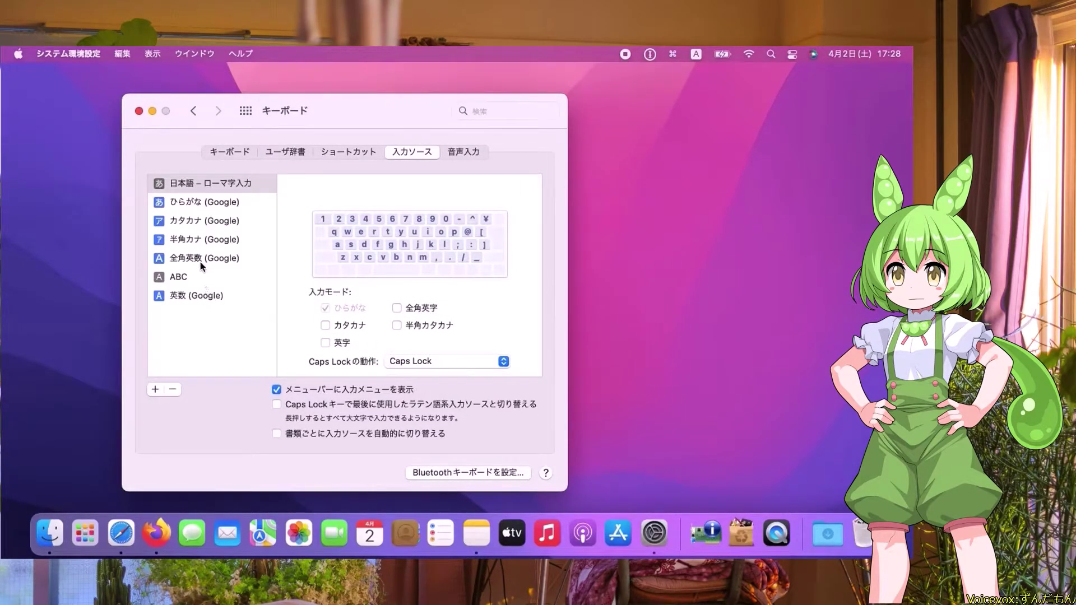
Remove カタカナ (Google), 半角カナ (Google), 全角英数 (Google) and 日本語 – ローマ字入力 from the keyboard input sources.
click(198, 222)
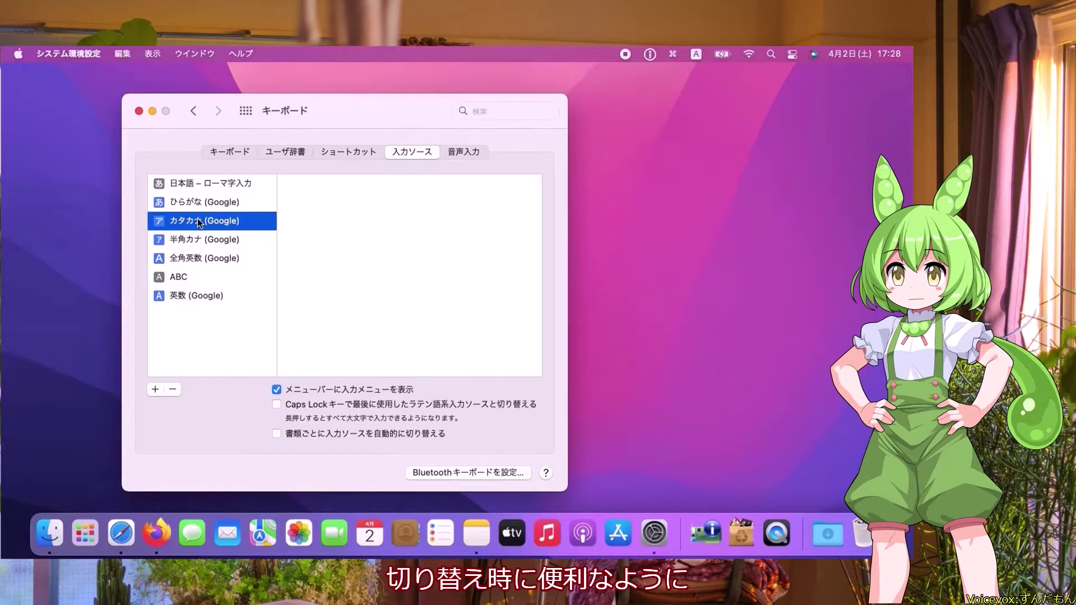
click(173, 389)
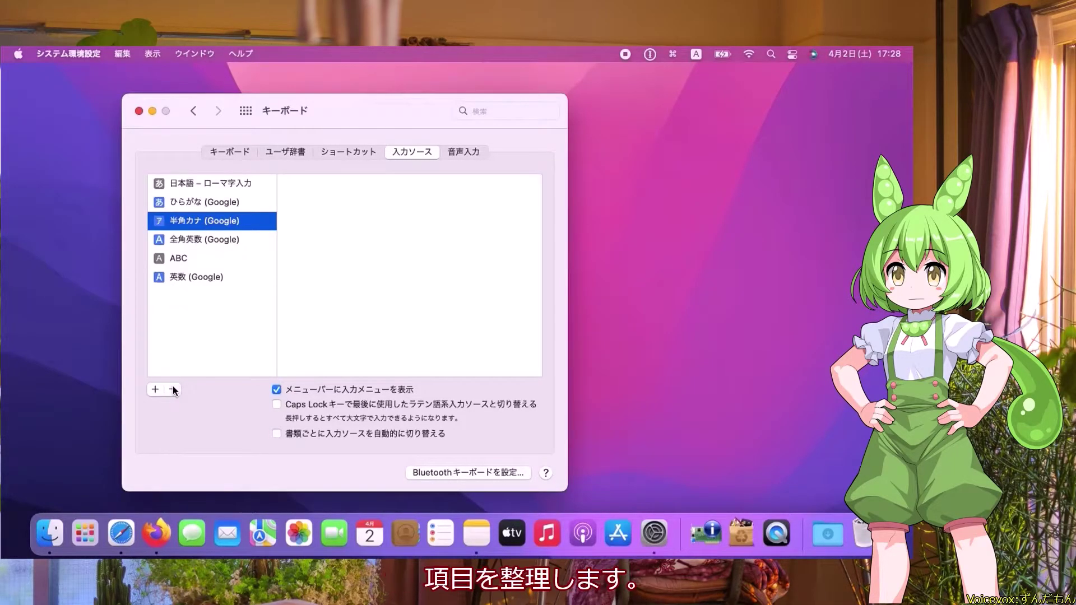
click(173, 389)
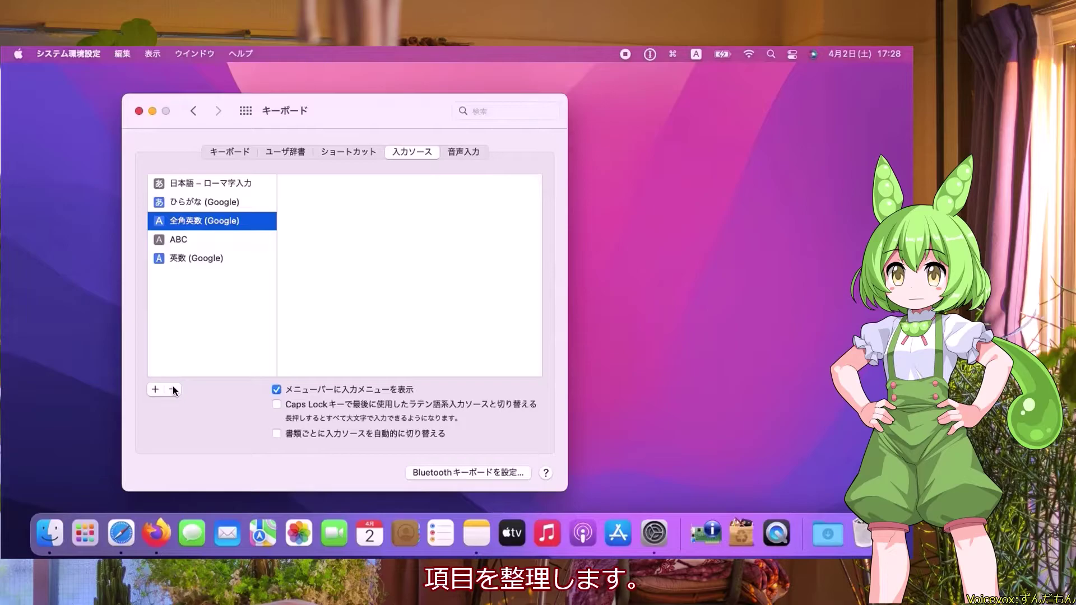
click(175, 391)
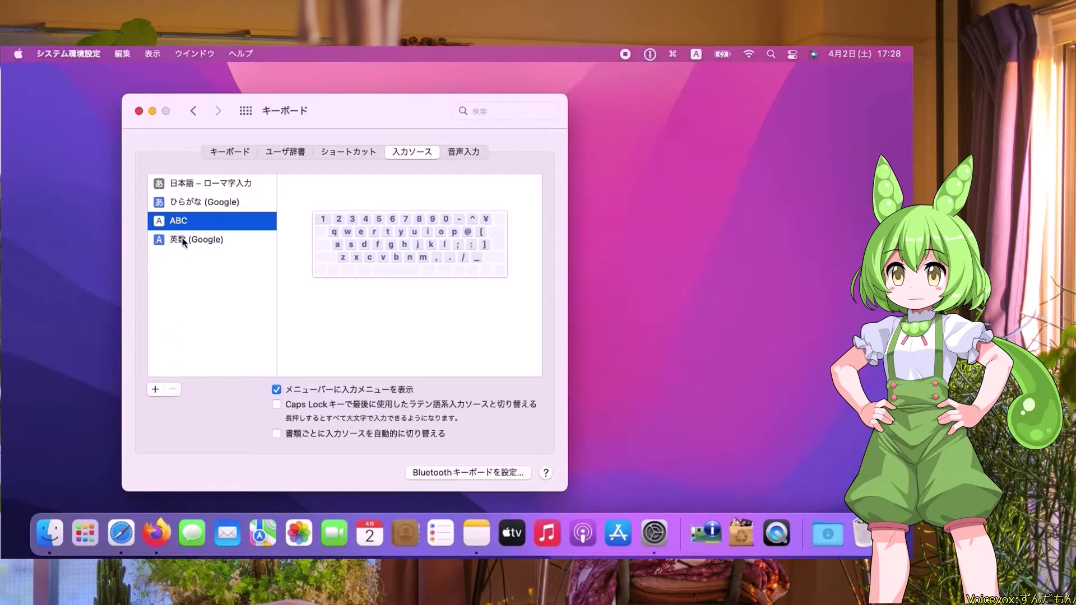
click(183, 185)
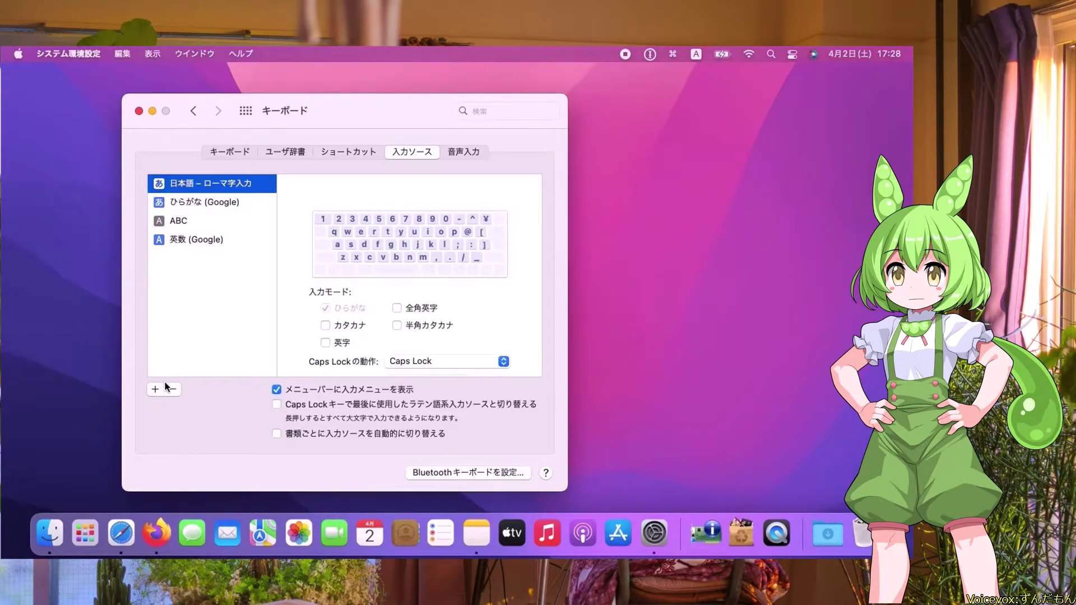
click(174, 390)
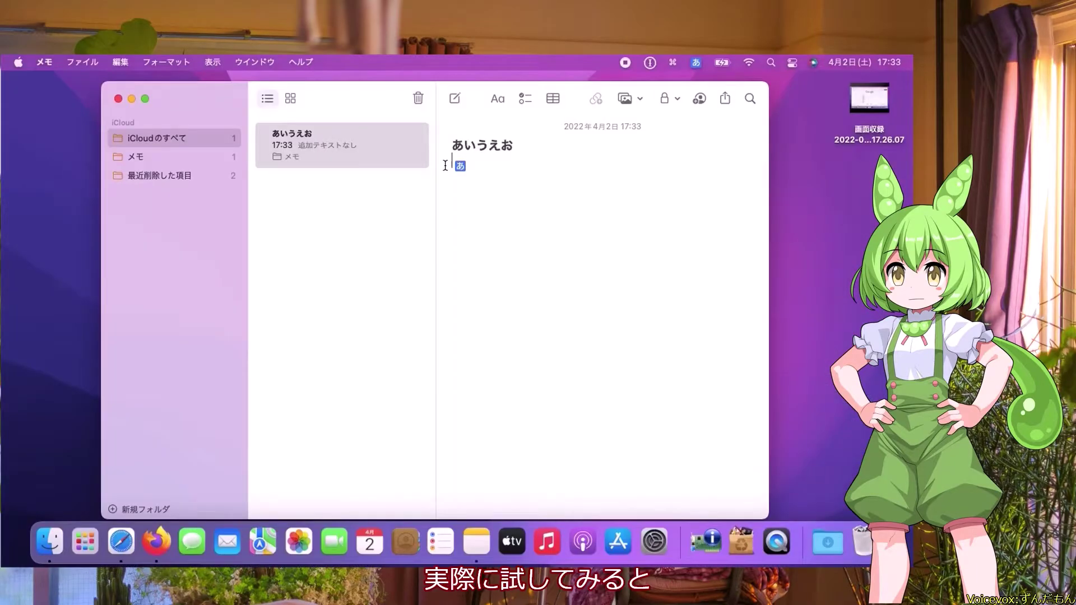
In the Notes app, enter あいうえ on the line below the あいうえお title and start a new line.
text(あ)
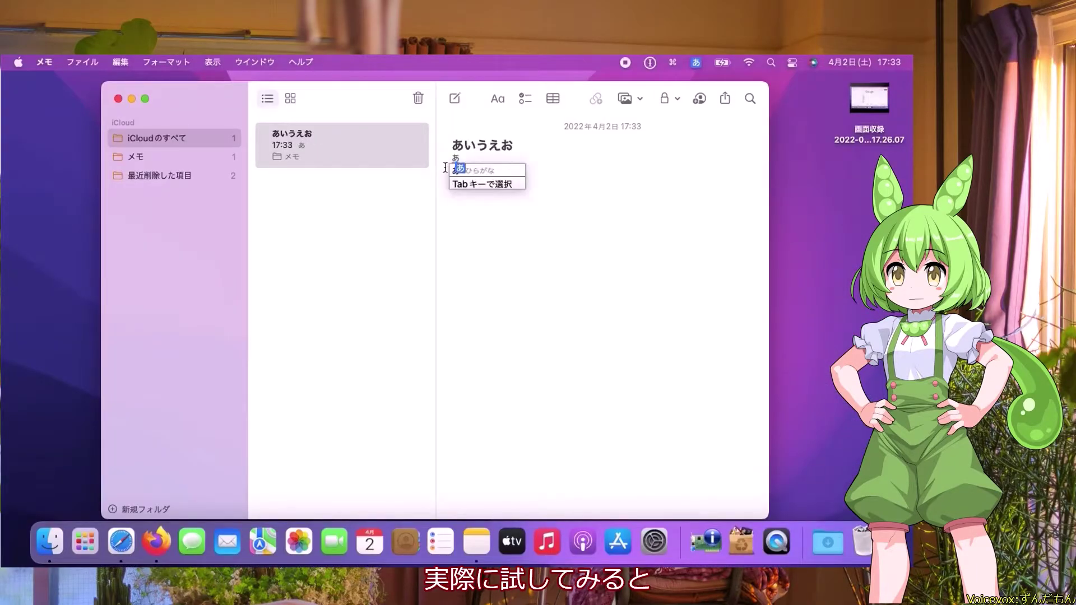
text(いうえ)
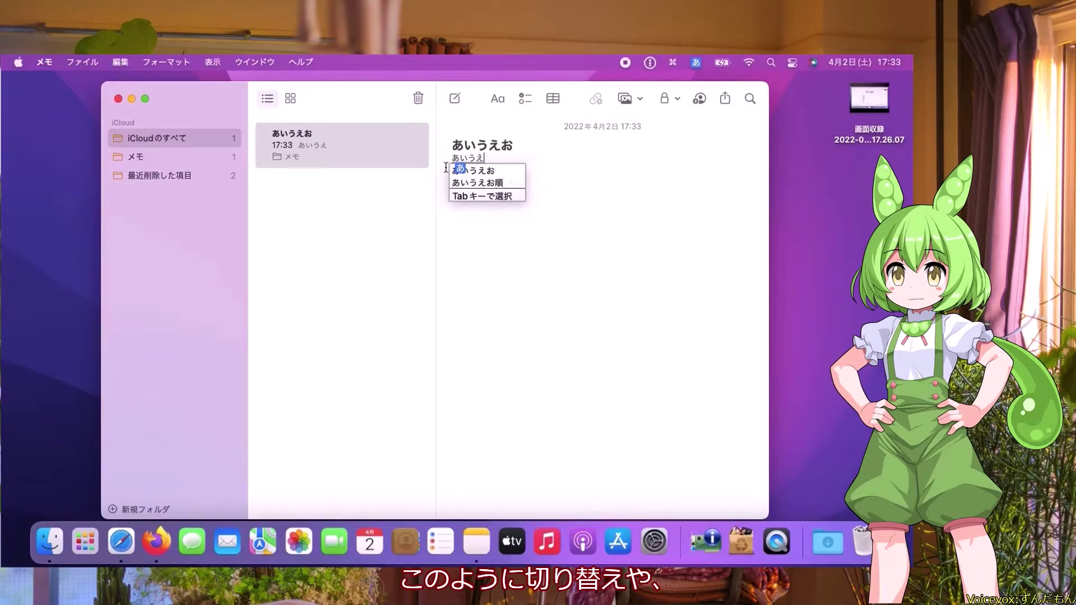
key(Return)
key(Return)
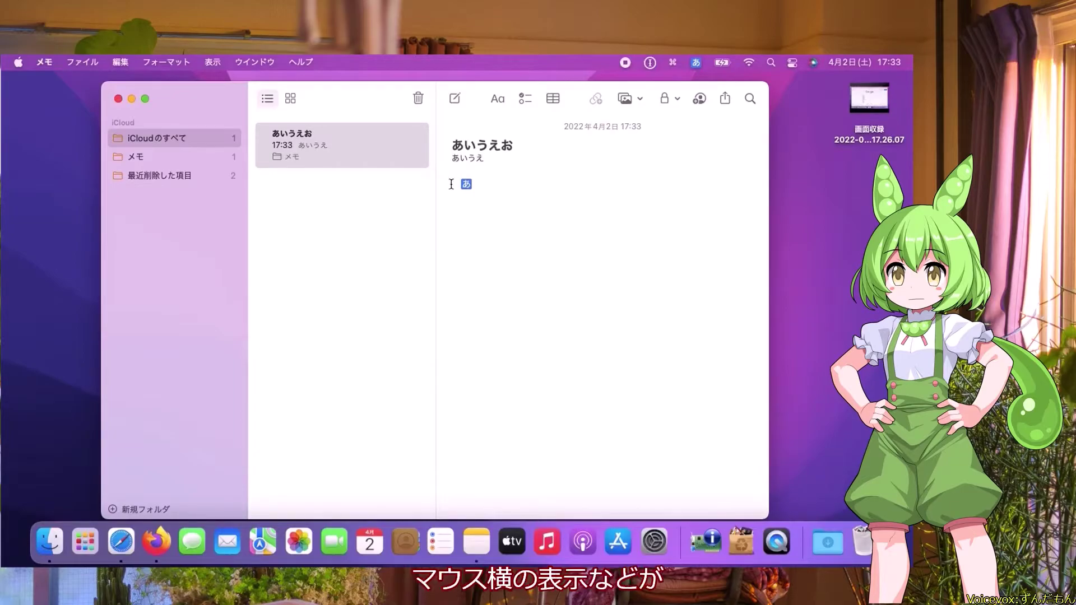
Switch the input source to ABC and enter aiueo on its own line in the note.
key(ctrl+space)
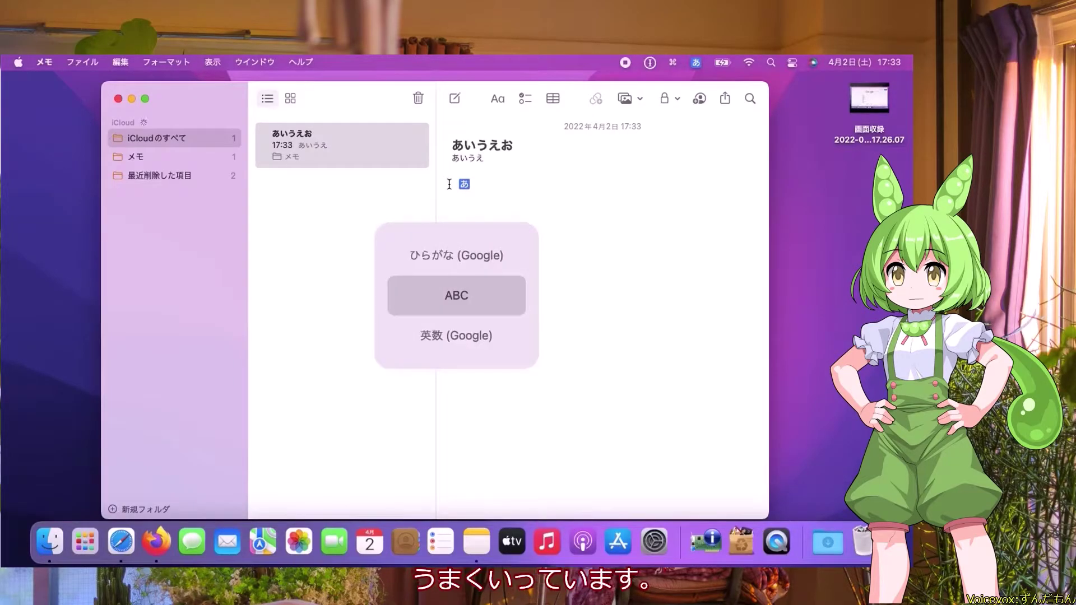
text(aiueo)
key(Return)
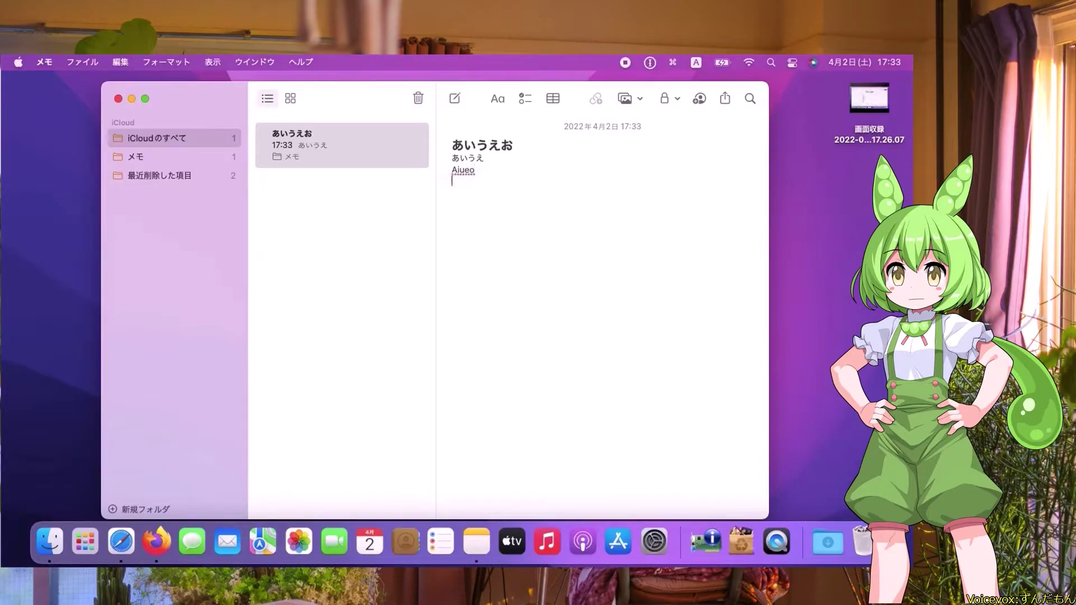
Switch the input source back to ひらがな (Google) and enter あいうえお on the next line of the note.
key(ctrl+space)
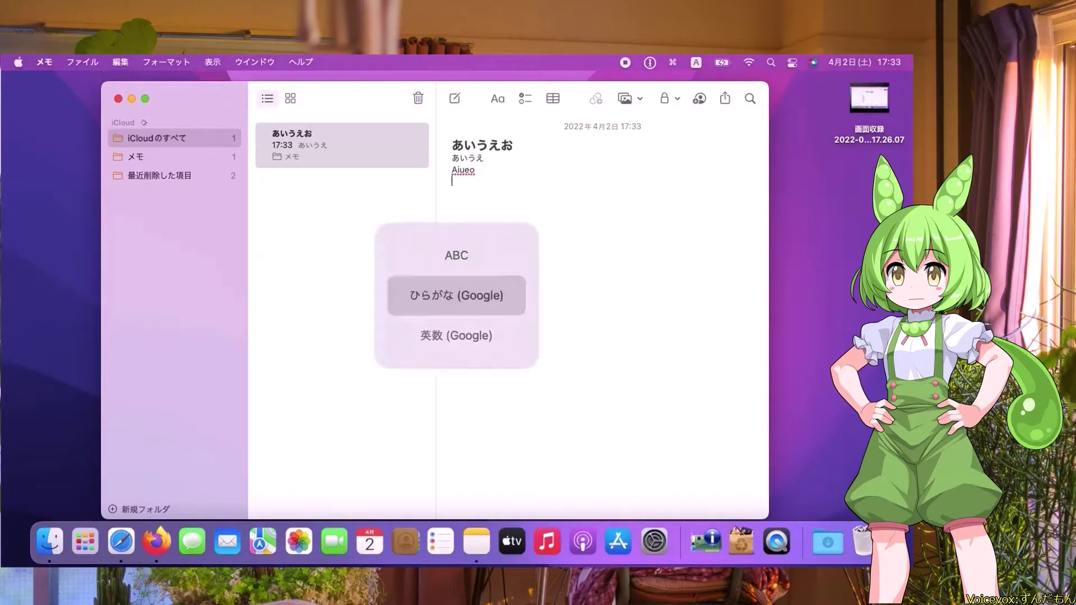
text(ai)
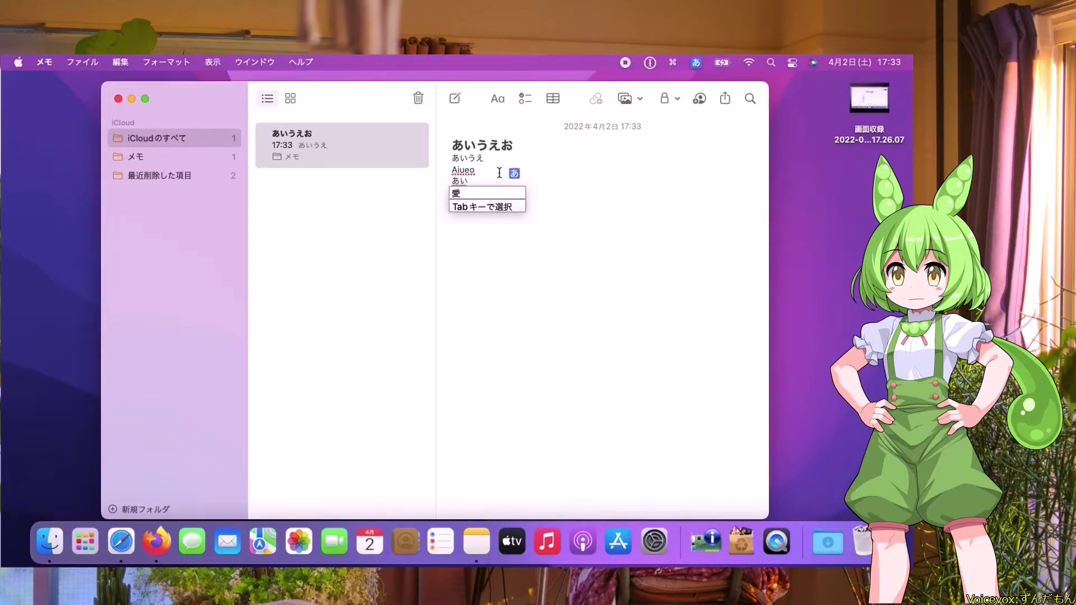
text(ue)
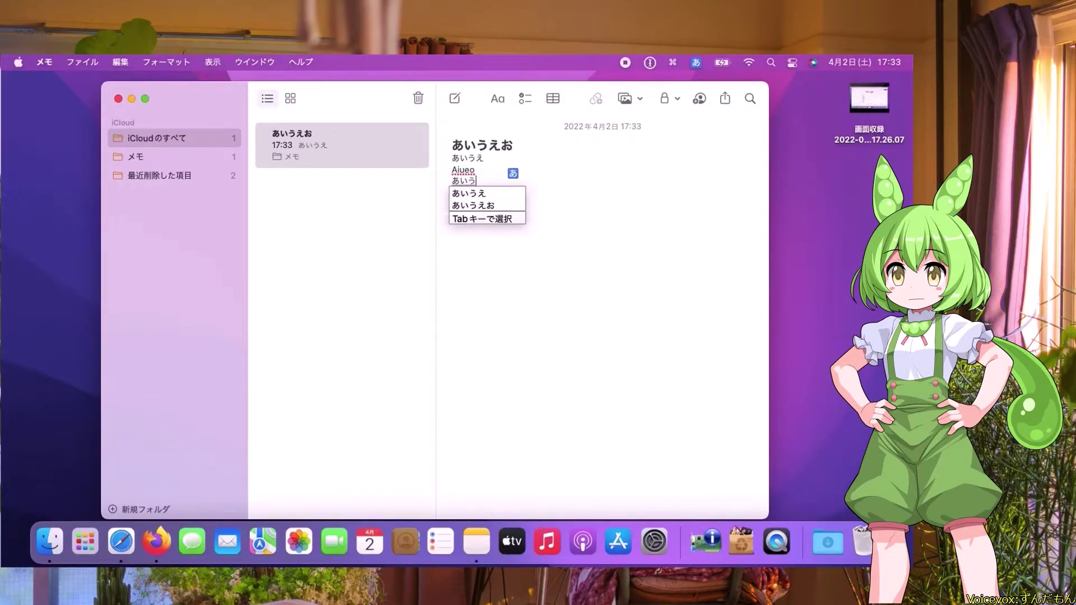
text(o)
key(Return)
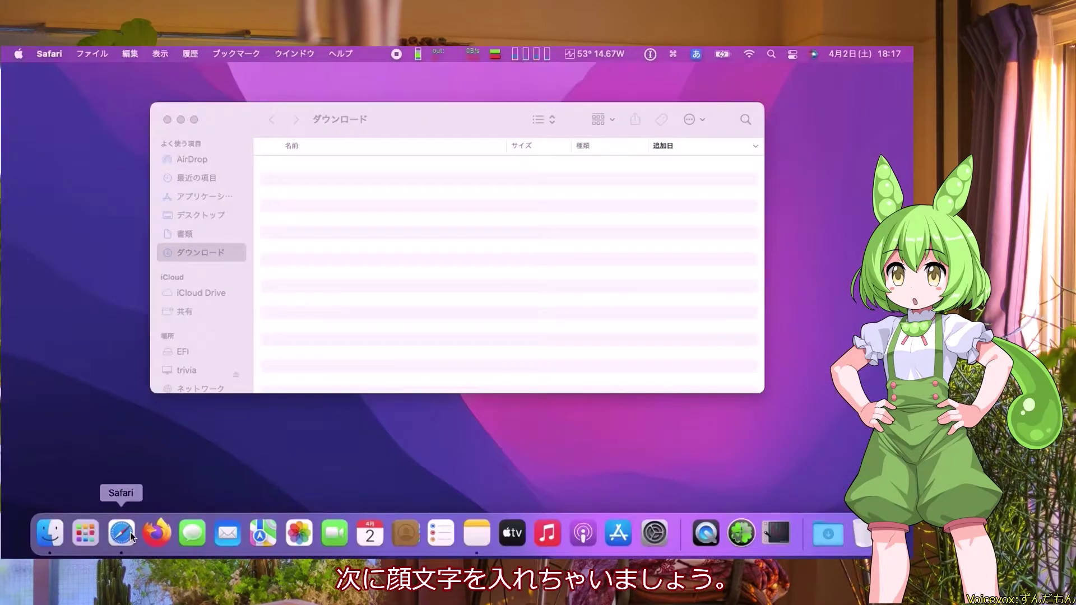
Switch to Safari, open Google and enter mifjpn in the search field with the alphanumeric input source.
click(121, 533)
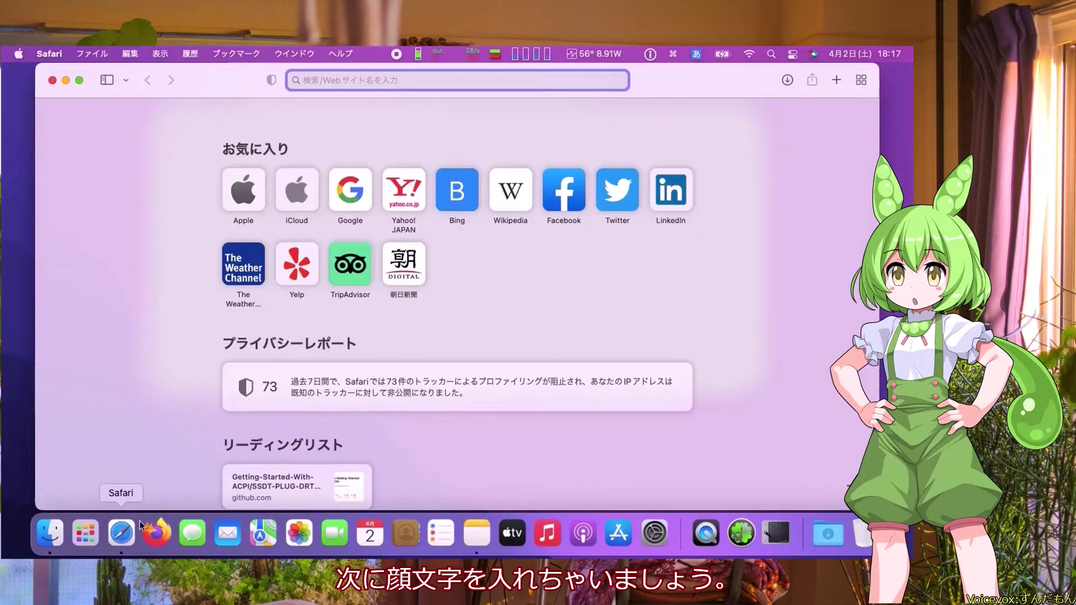
click(352, 199)
text(mi)
key(BackSpace)
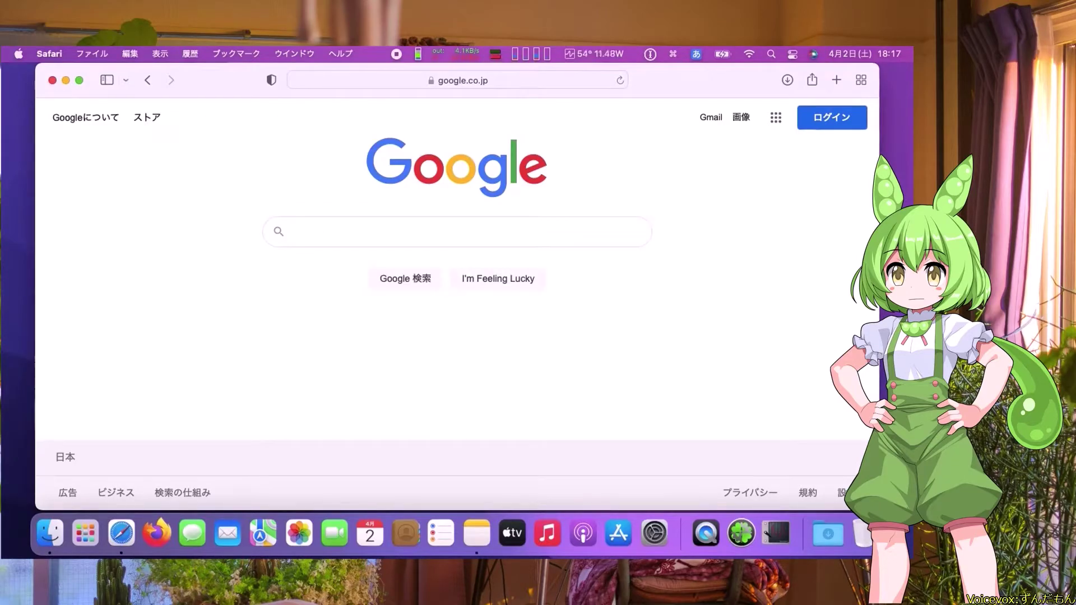
key(ctrl+space)
text(mifjpn)
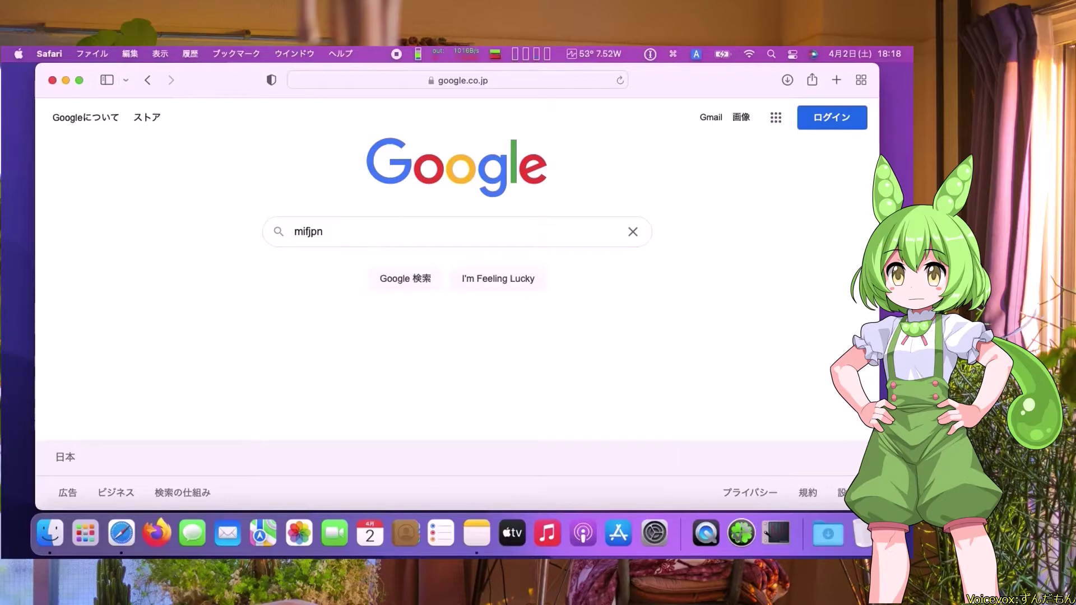
Switch to hiragana input, add 顔文字 after mifjpn in the query and run the search.
key(ctrl+space)
text(かおもじ)
key(space)
key(Return)
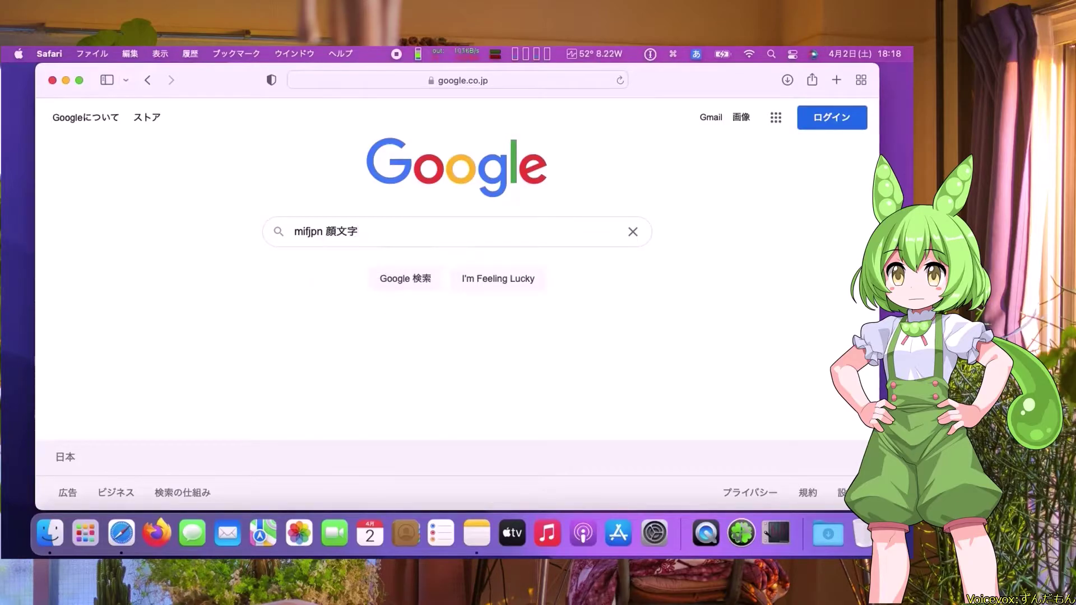
key(Return)
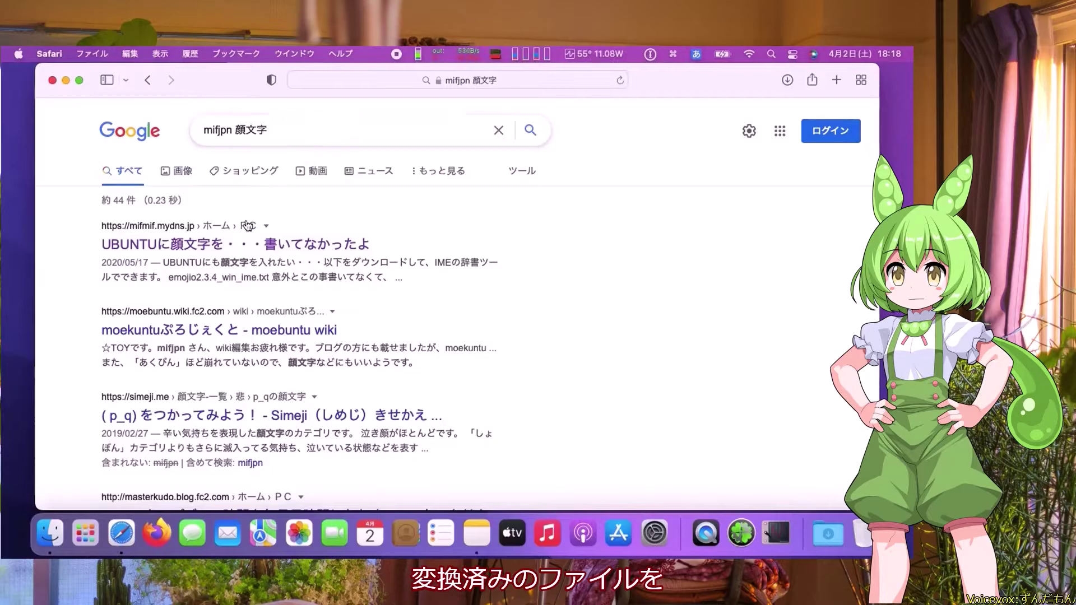
Open the UBUNTUに顔文字を article and download the linked file emojio2.3.4_win_ime.txt into the ダウンロード folder.
click(245, 244)
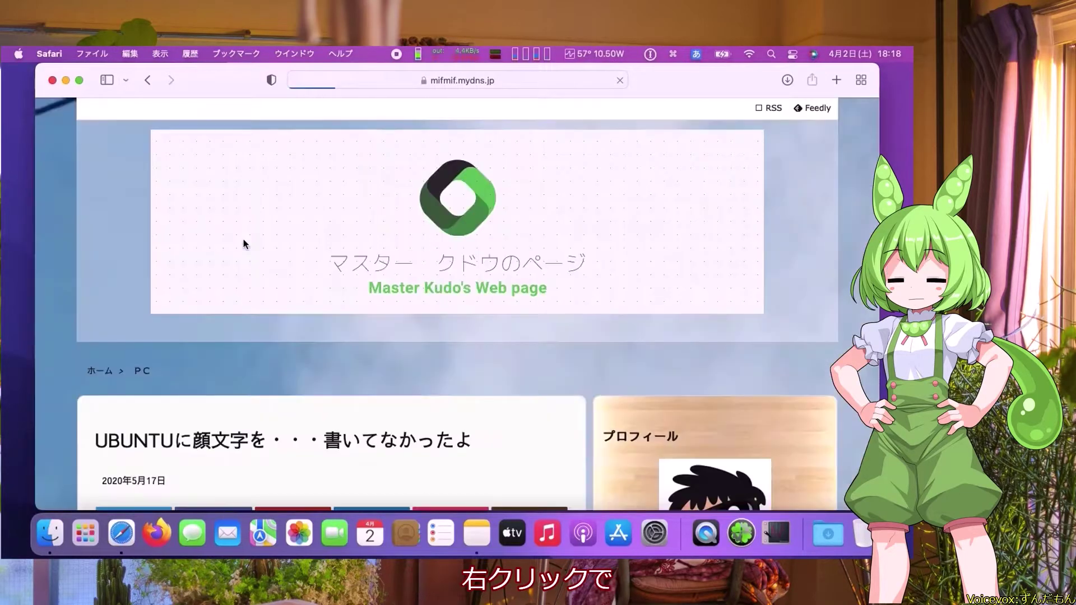
scroll(246, 249, down, 5)
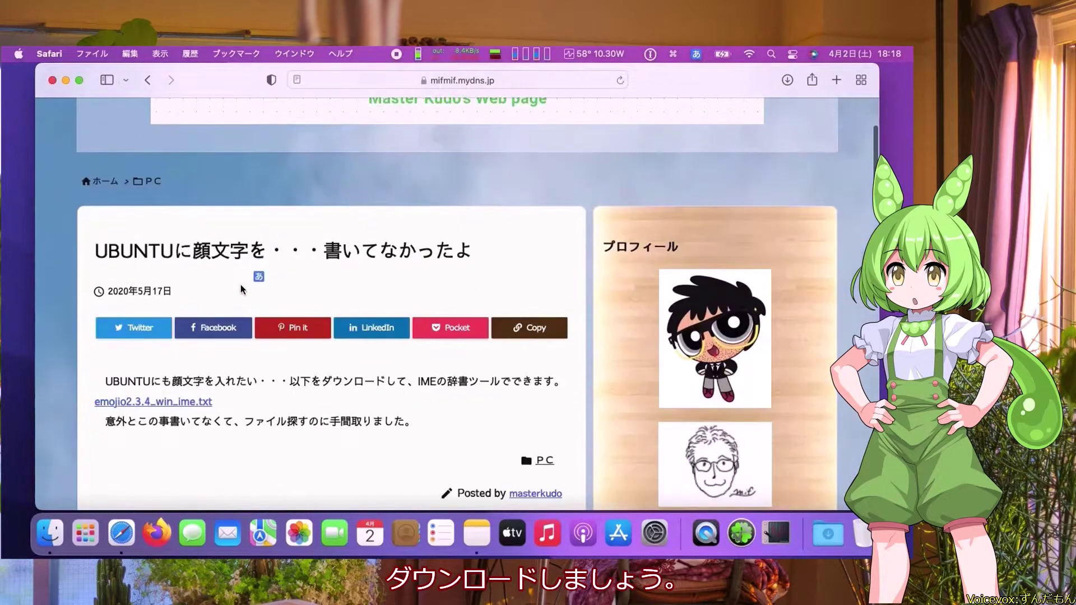
right_click(191, 399)
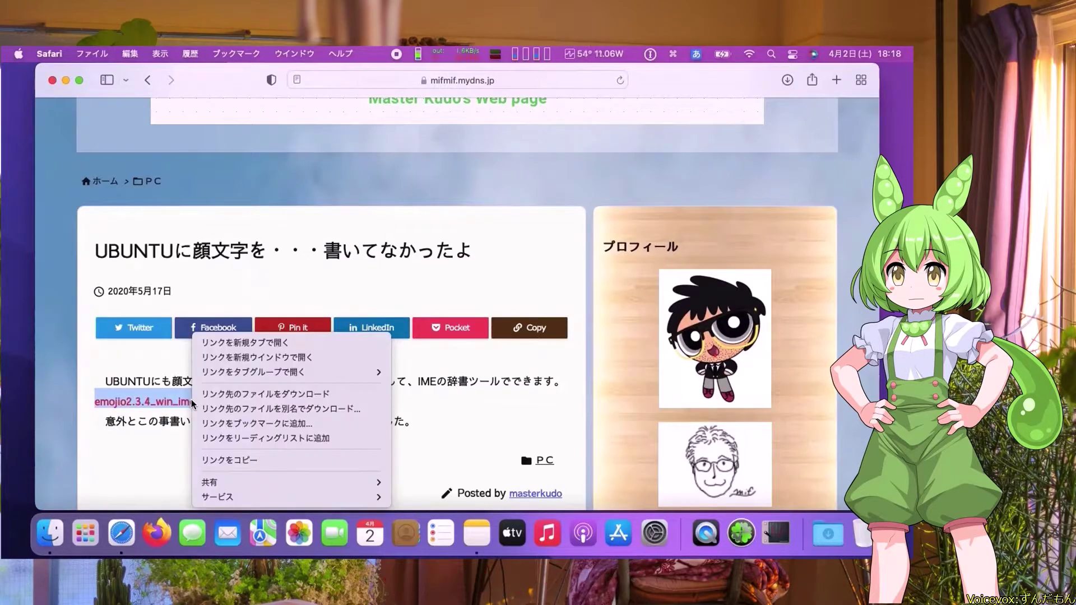
click(227, 405)
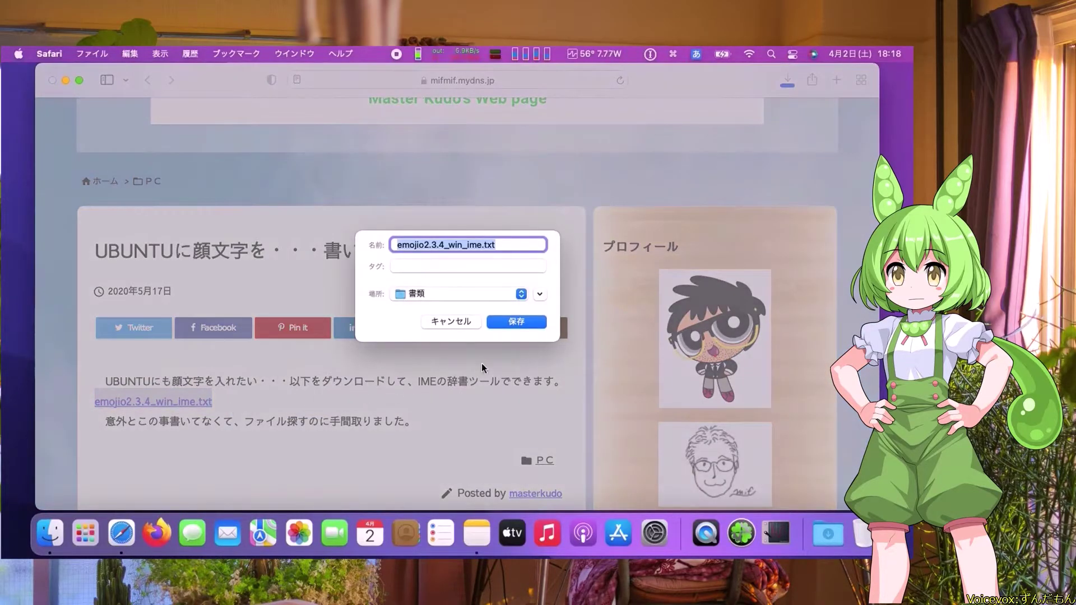
click(521, 294)
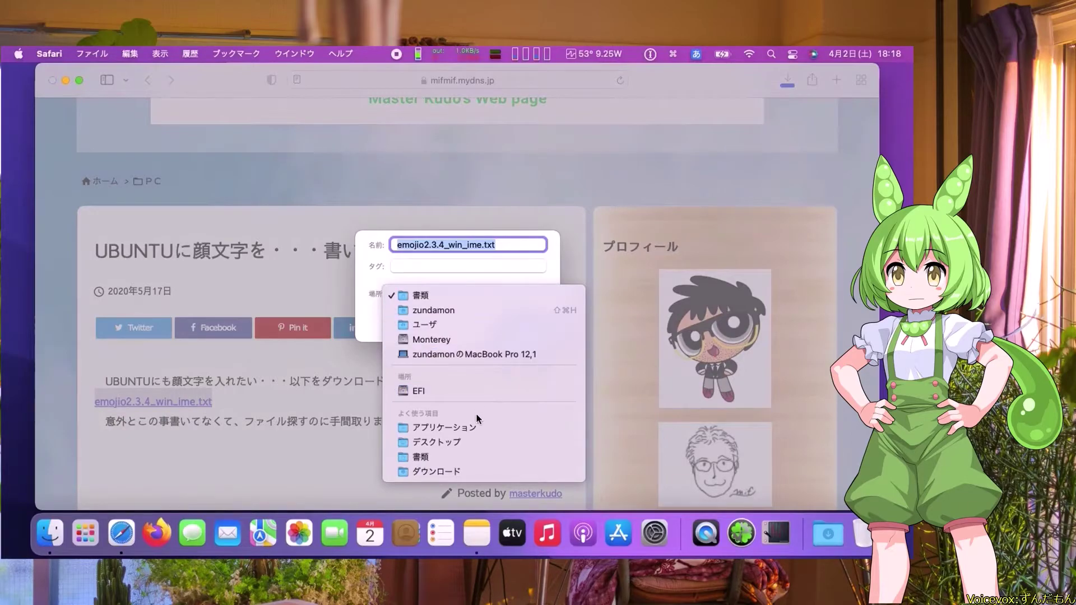
click(466, 471)
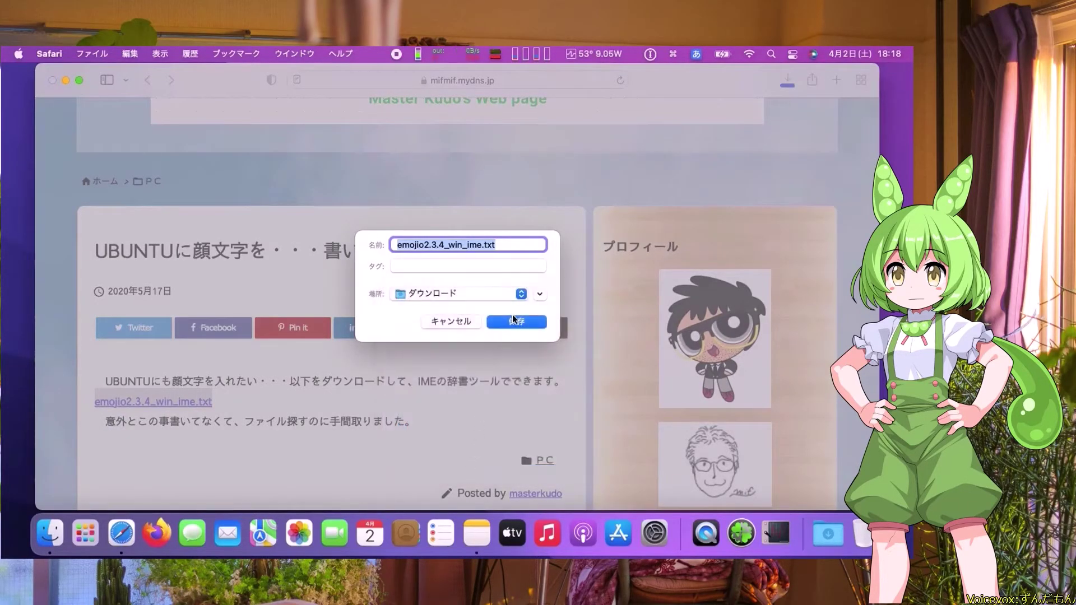
click(513, 321)
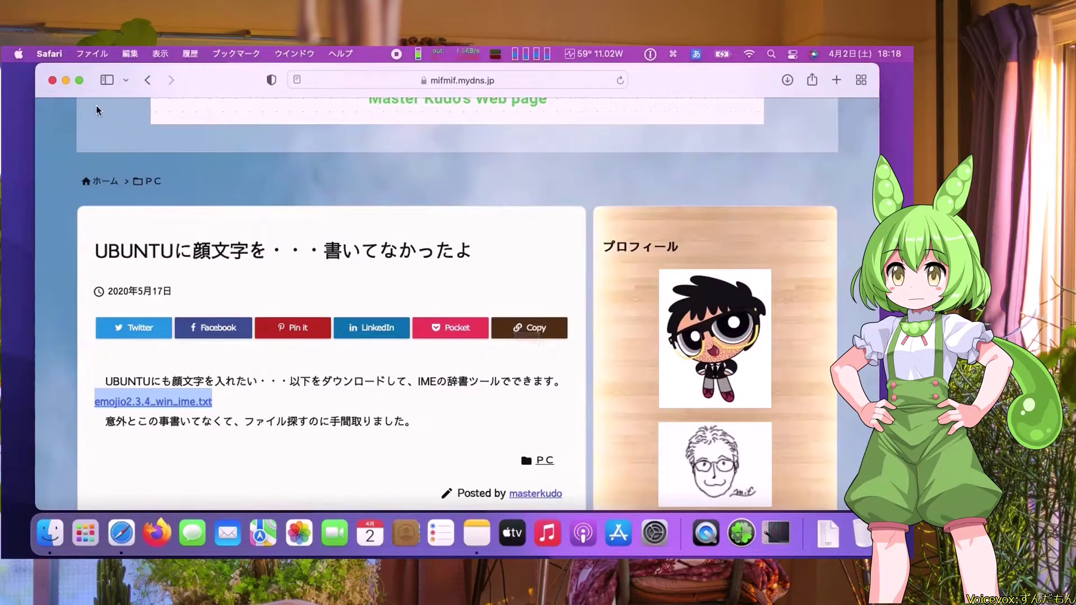
Close the browser and ダウンロード windows and open the Google 日本語入力 dictionary tool (辞書ツール).
click(52, 82)
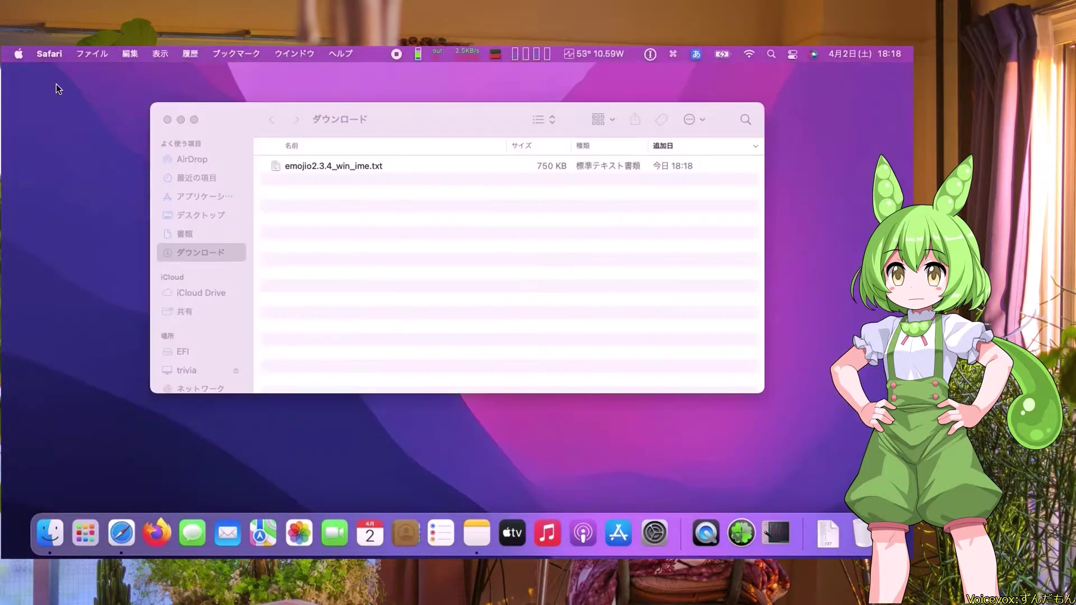
click(168, 120)
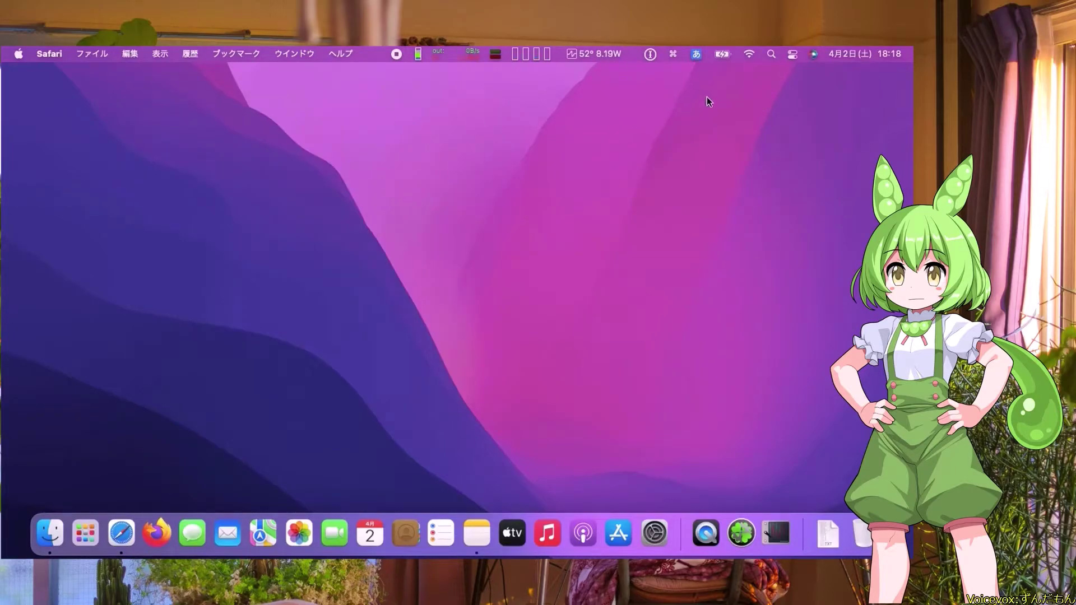
click(699, 57)
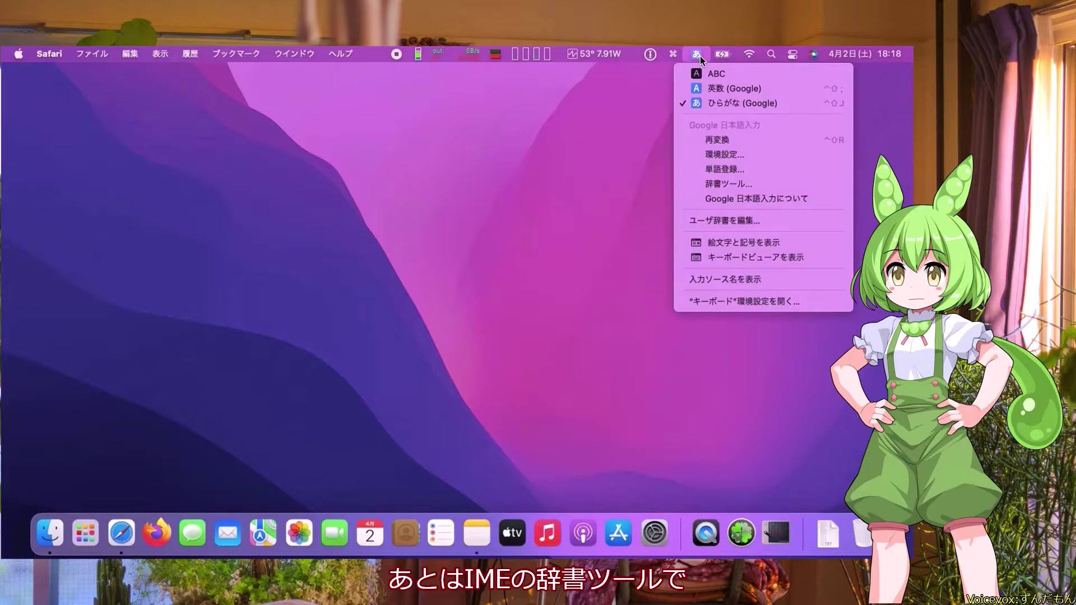
click(718, 181)
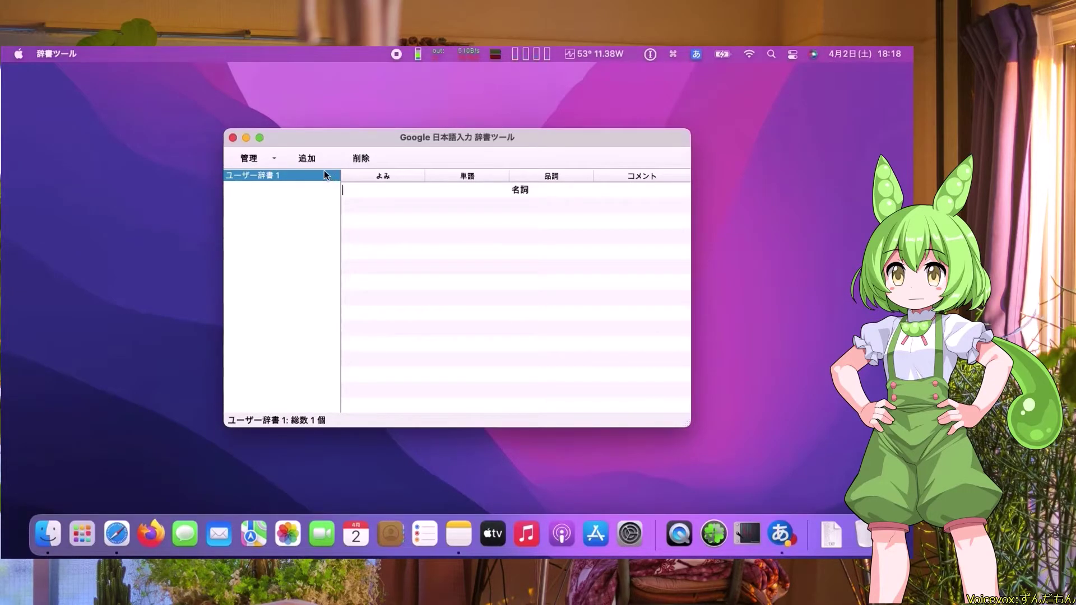
Start an import into a new dictionary and choose emojio2.3.4_win_ime.txt from the ダウンロード folder as its source file.
click(272, 162)
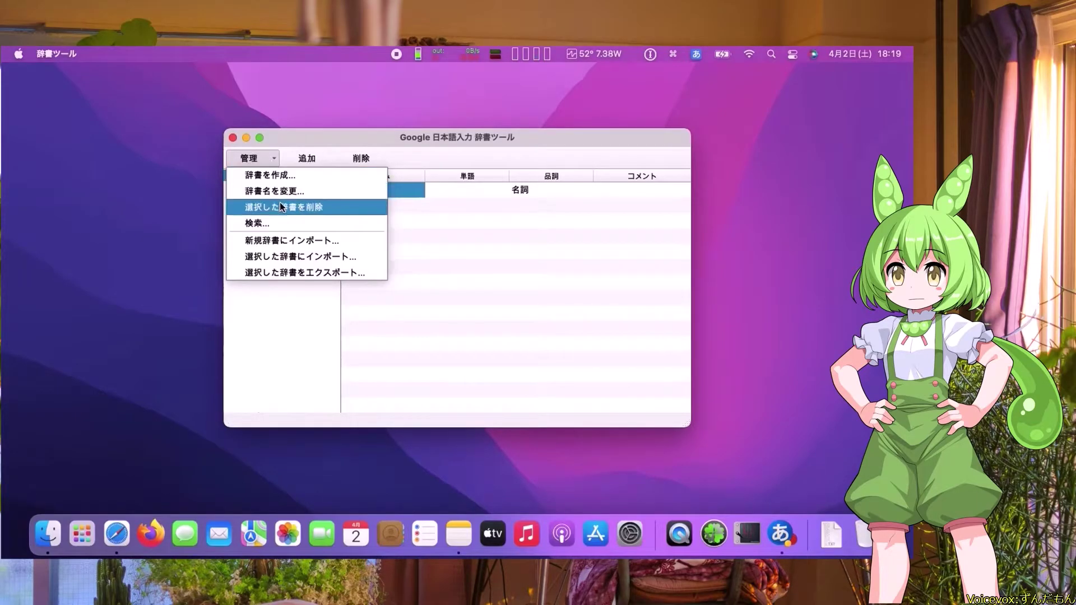
click(286, 241)
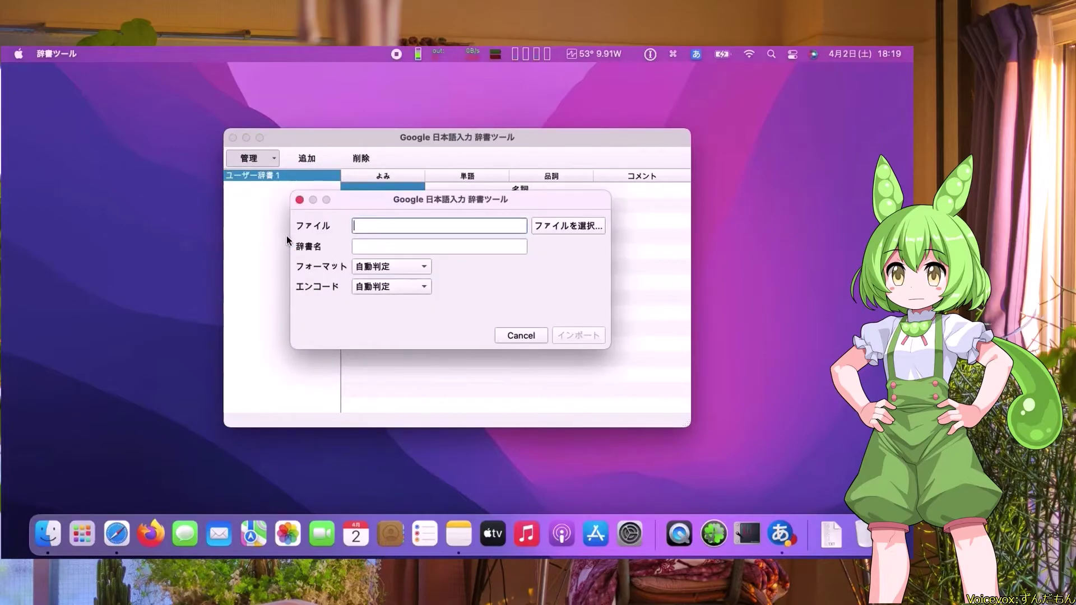
click(551, 231)
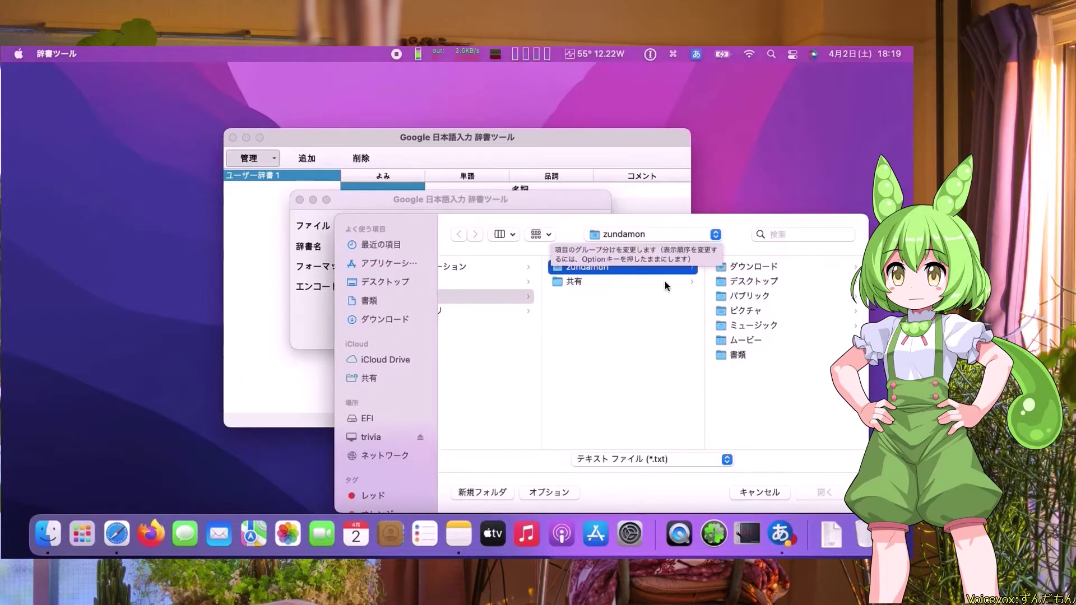
click(747, 270)
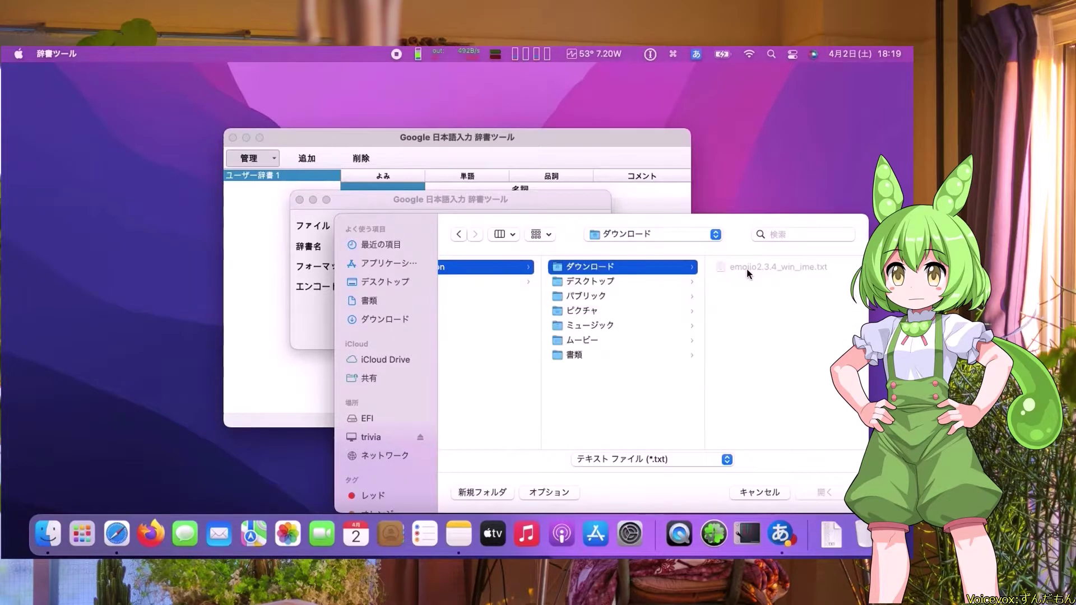
click(744, 270)
click(822, 492)
Name the new dictionary 顔文字, import the file with automatic format and encoding detection, and close the dictionary tool.
click(405, 247)
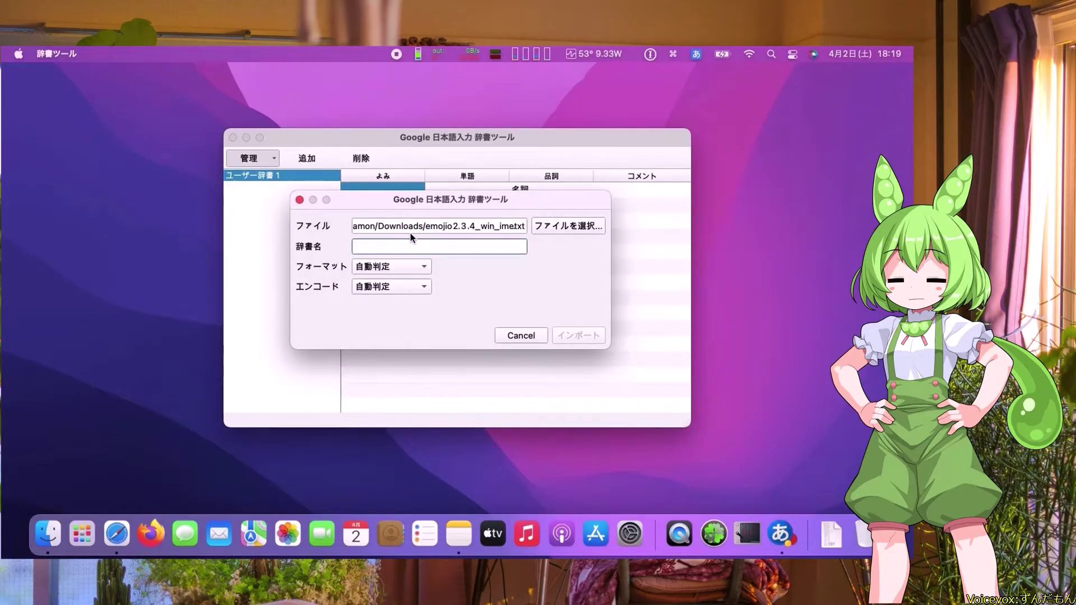
text(こ)
key(BackSpace)
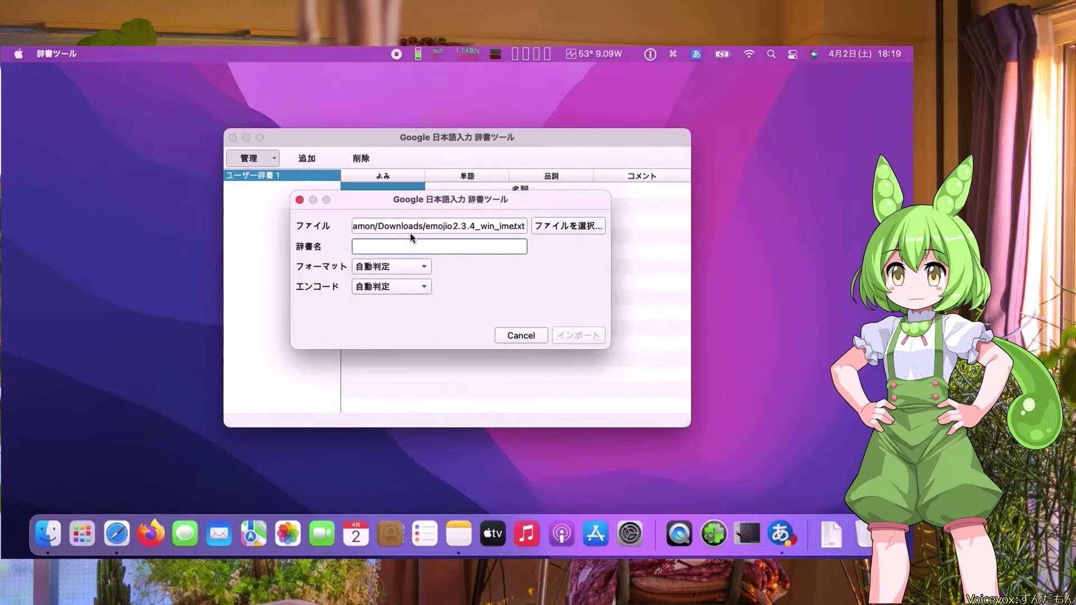
text(かお)
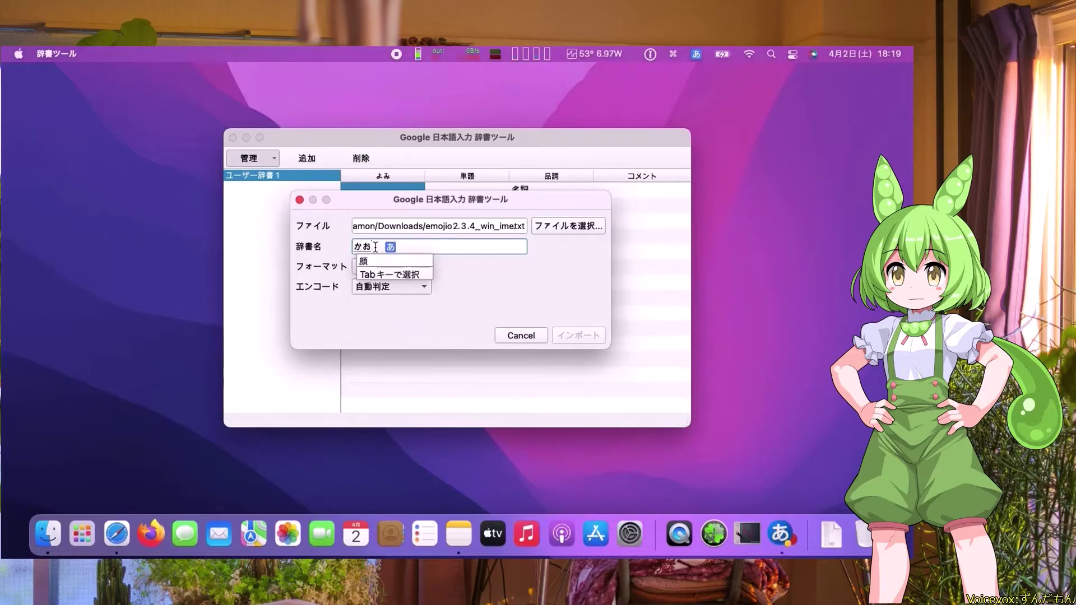
text(もじ)
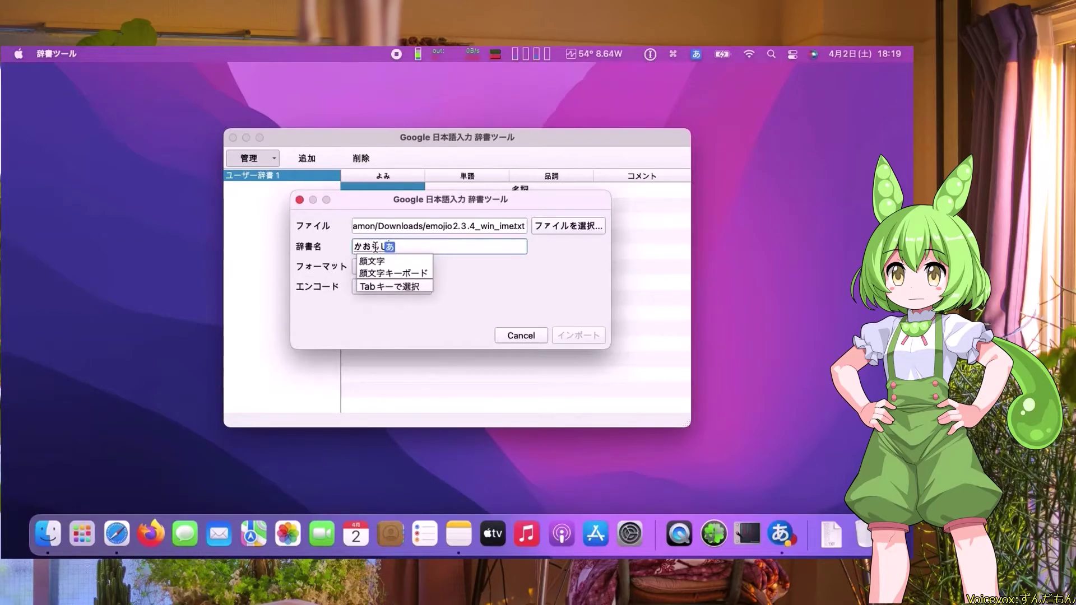
key(Tab)
key(Return)
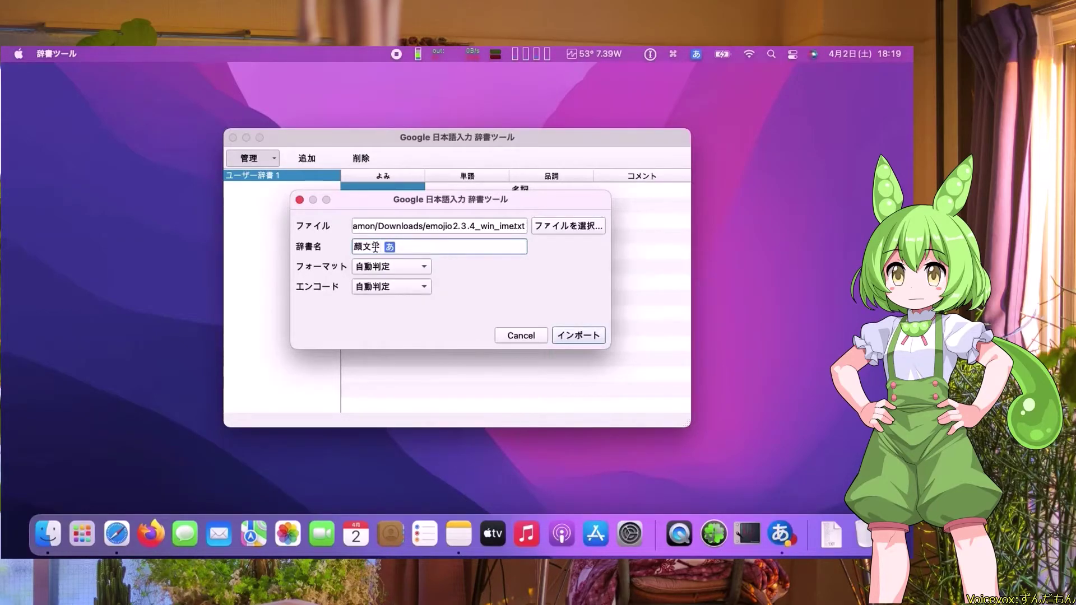
key(ctrl+space)
click(574, 338)
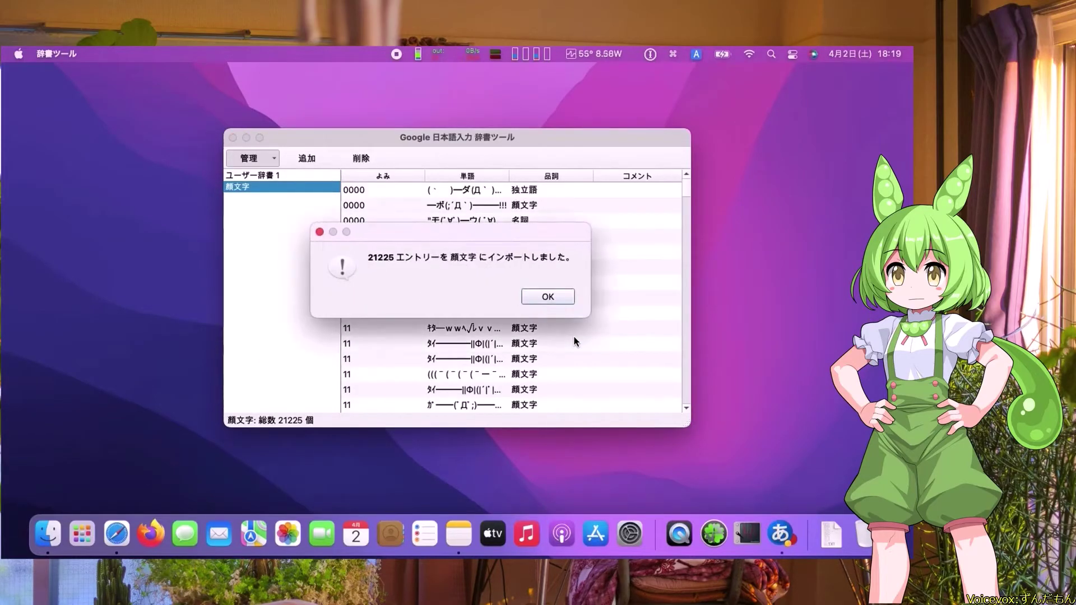
click(559, 297)
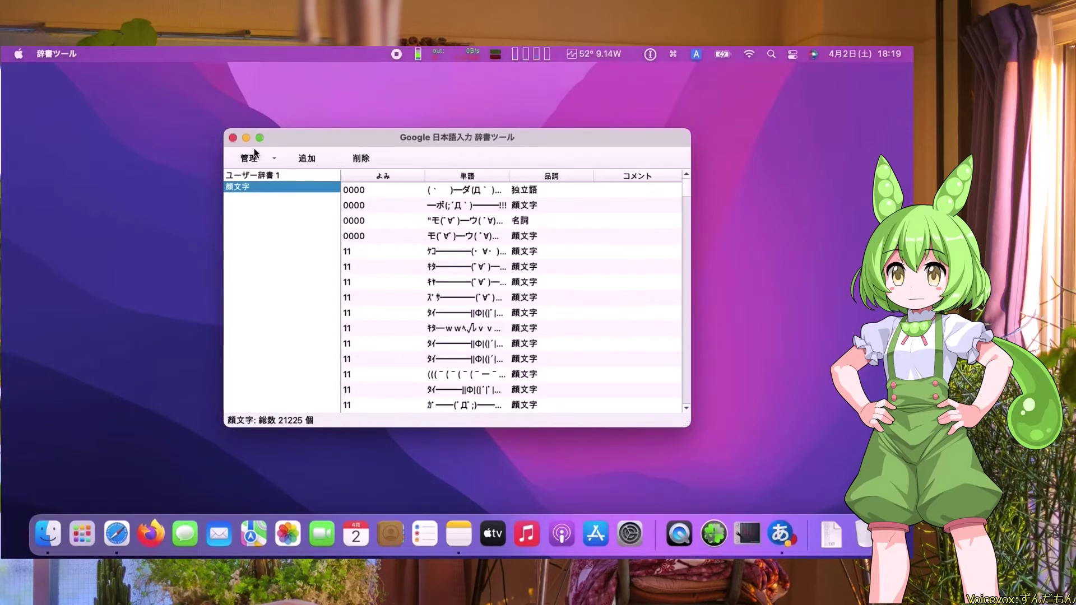
click(233, 137)
Switch to the Notes app and enter かおもじ on a new line of the note using ひらがな (Google) input.
click(475, 533)
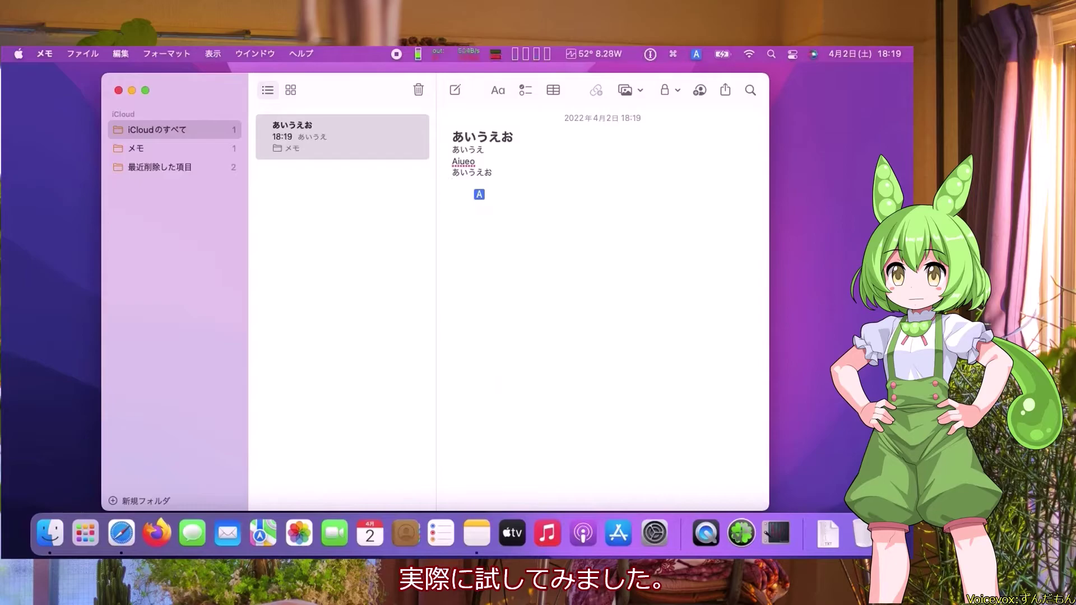
key(ctrl+space)
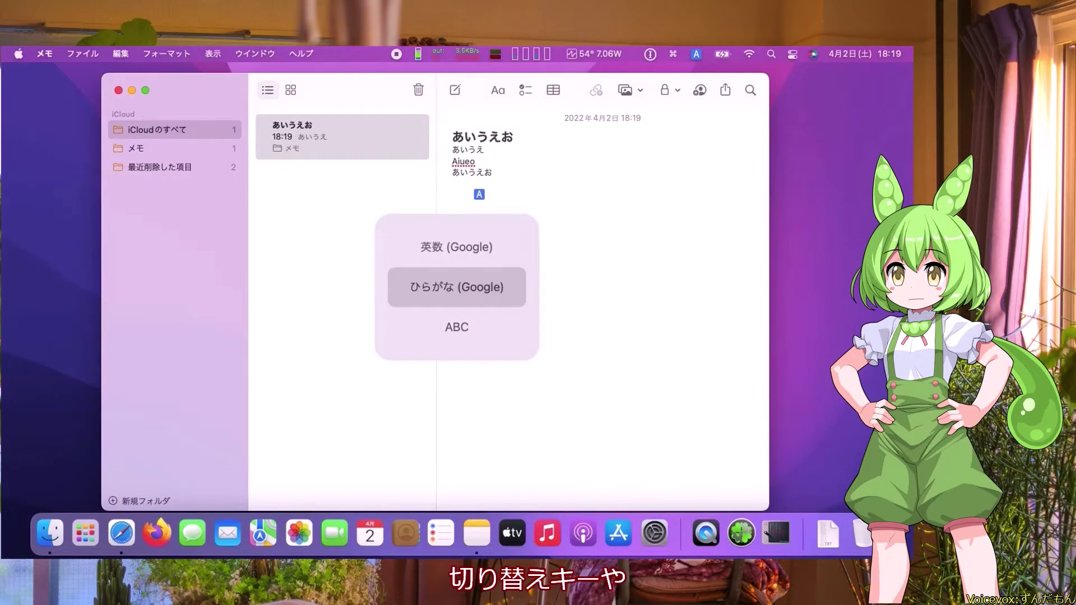
text(かお)
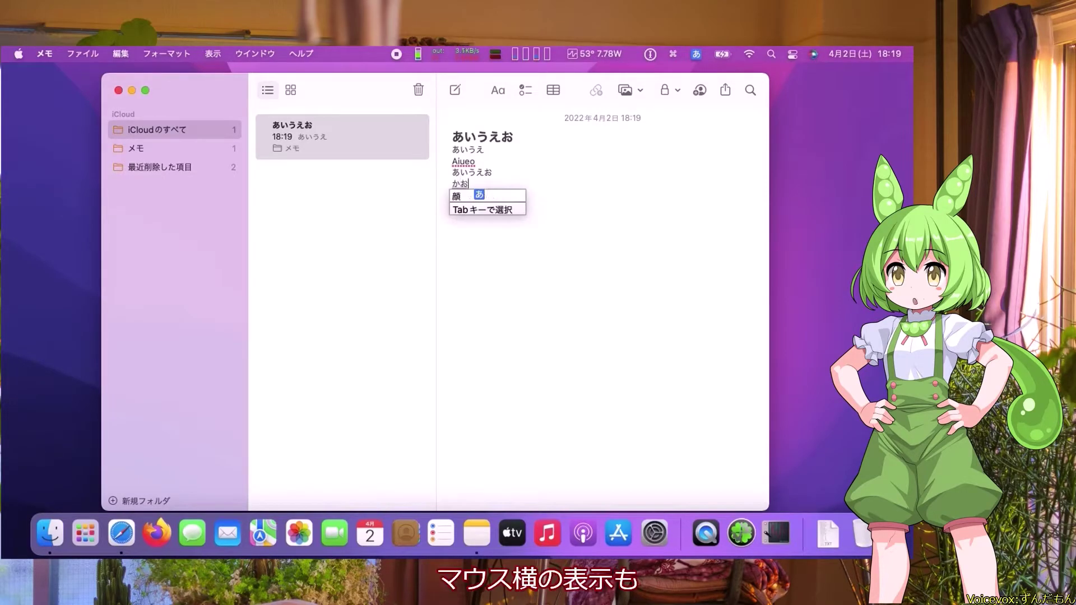
text(もじ)
Go through the conversion candidates for かおもじ and commit one of them in the note.
key(space)
key(space)
key(space)
key(space)
key(space)
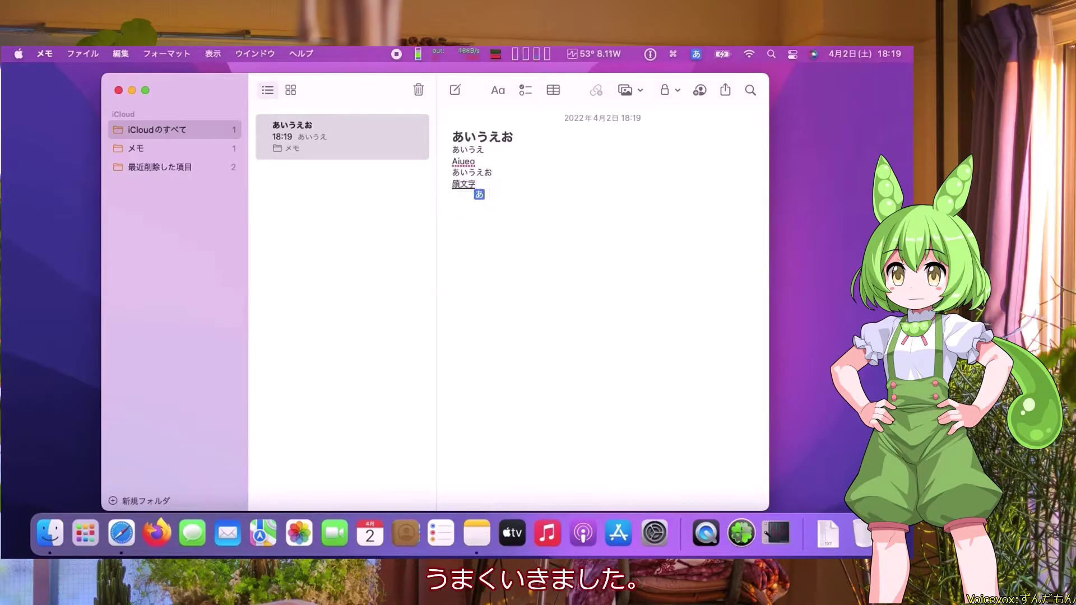
key(space)
key(space)
key(space)
key(space)
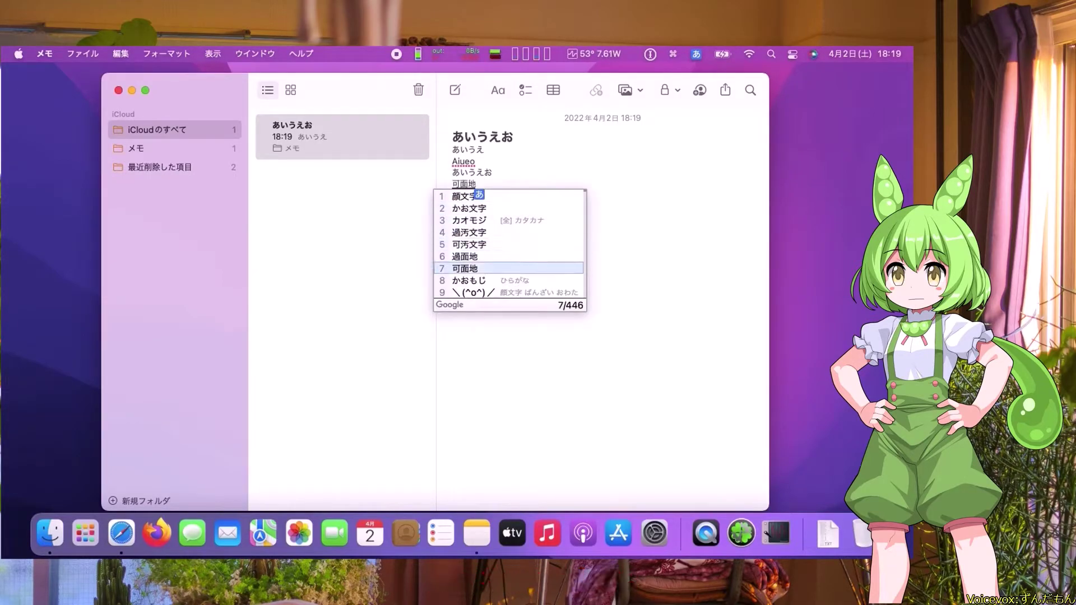
key(Return)
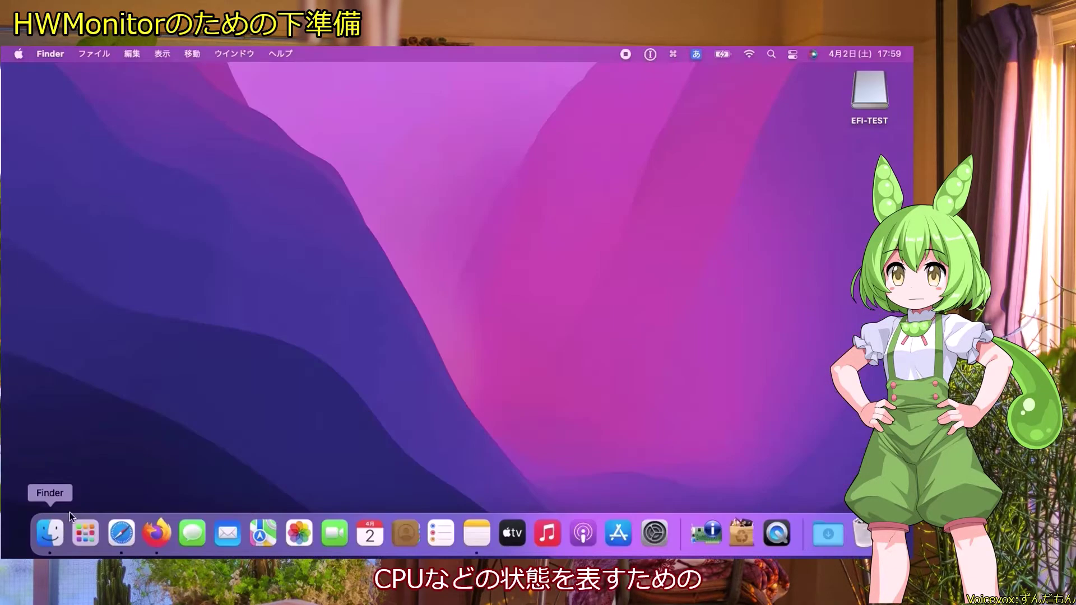
Open the アプリケーション folder in Finder and launch Clover Configurator.
click(50, 533)
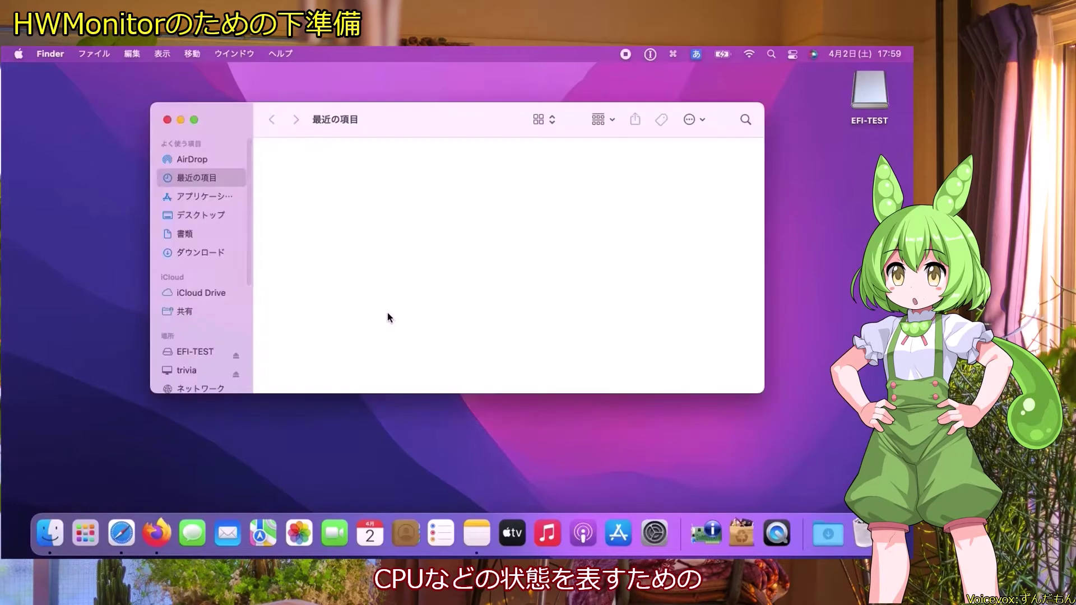
click(201, 197)
double_click(628, 159)
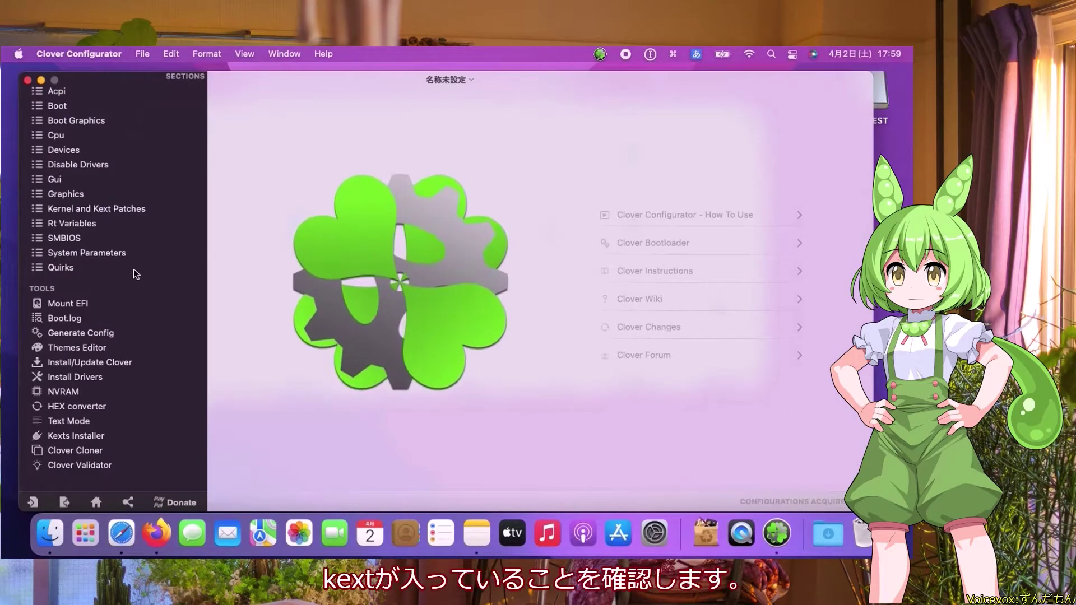
Mount the EFI partition of the EFI-TEST flash disk (disk2s1), authorising the change with the account password.
click(105, 306)
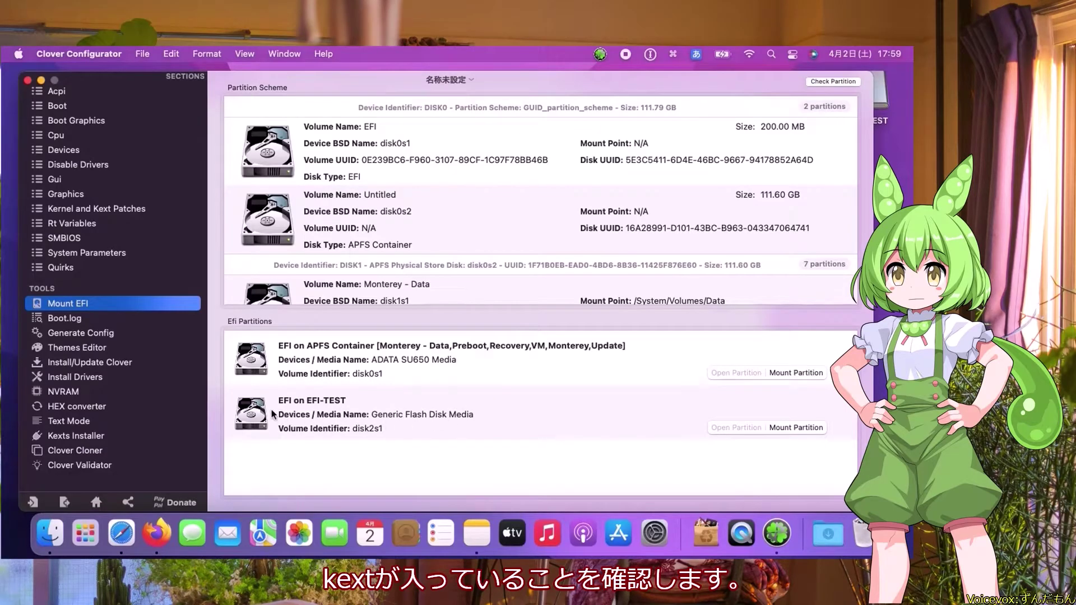
click(804, 429)
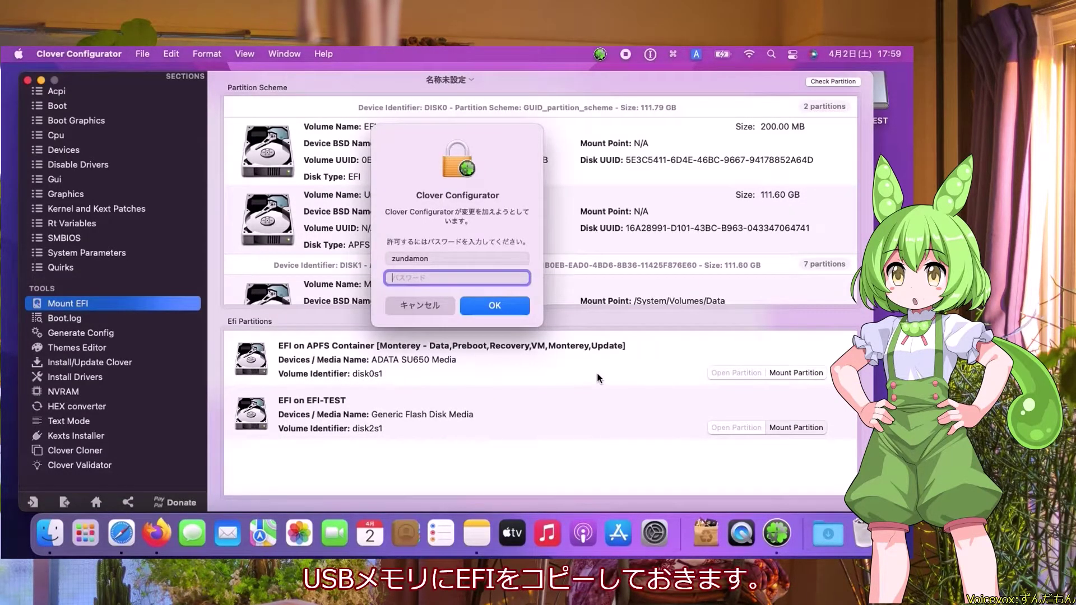
key(BackSpace)
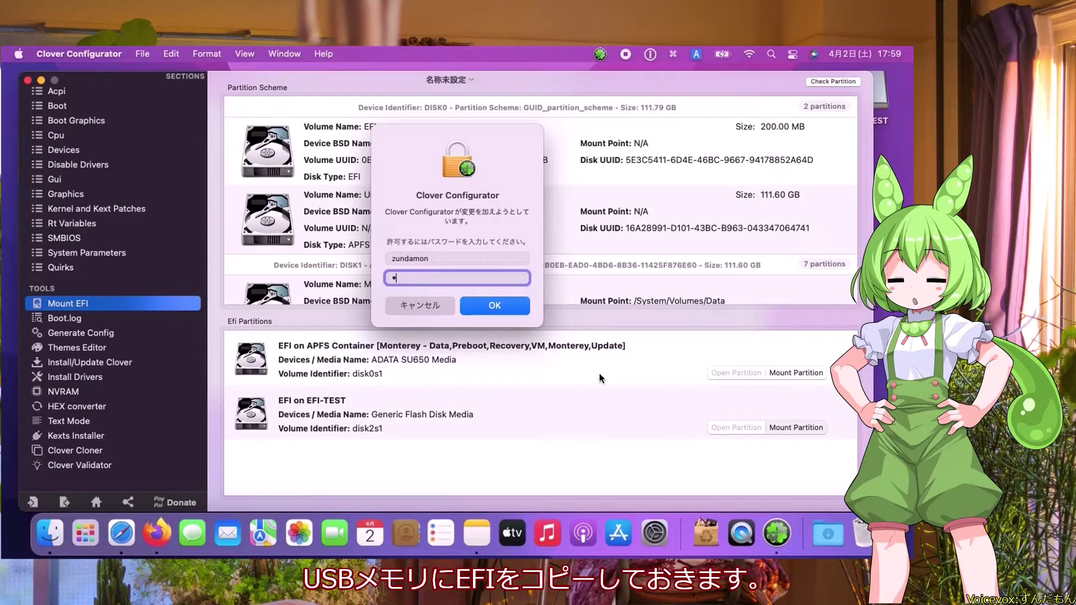
text(a)
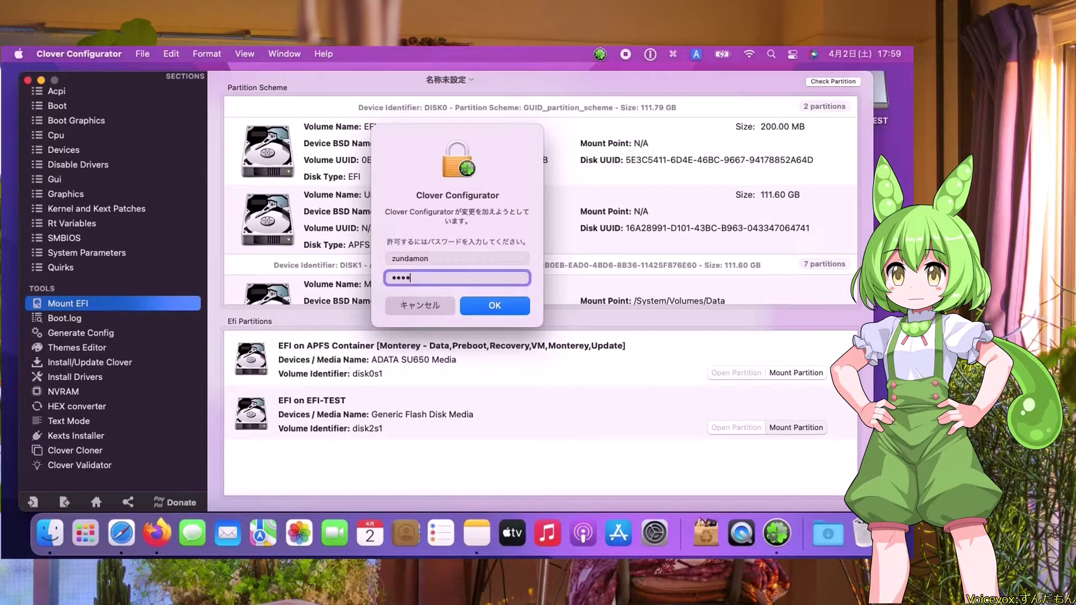
key(Return)
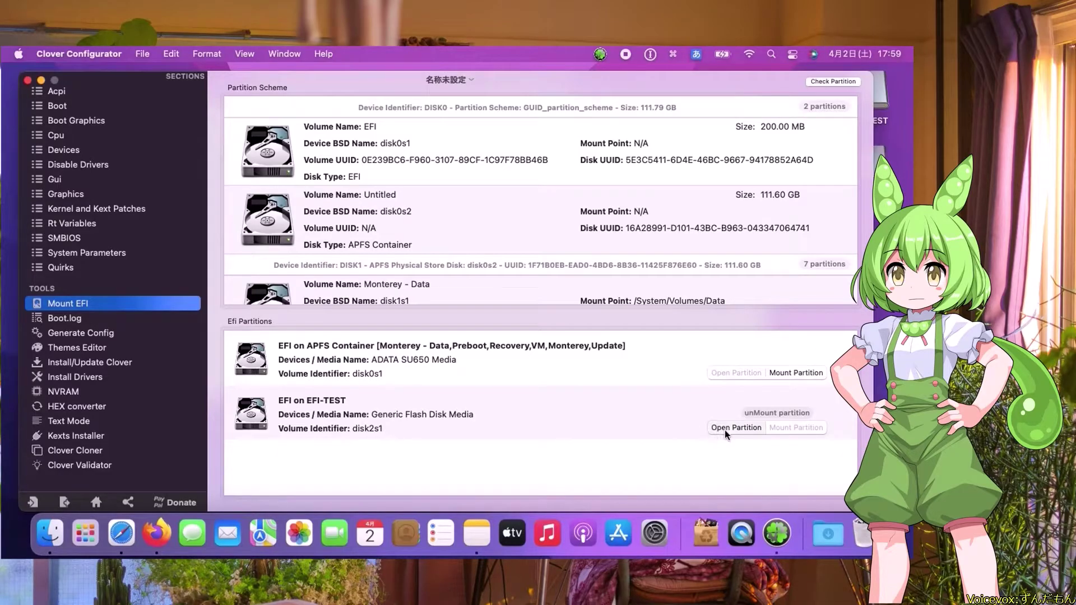
Open the mounted EFI partition of the EFI-TEST flash disk and move its EFI folder to the trash.
click(724, 429)
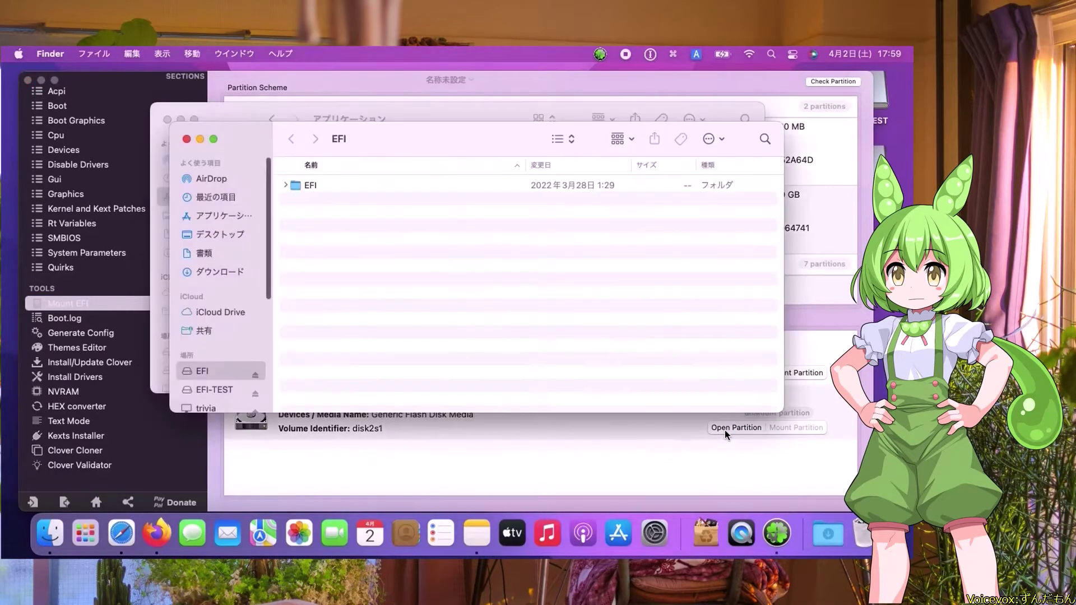
click(302, 188)
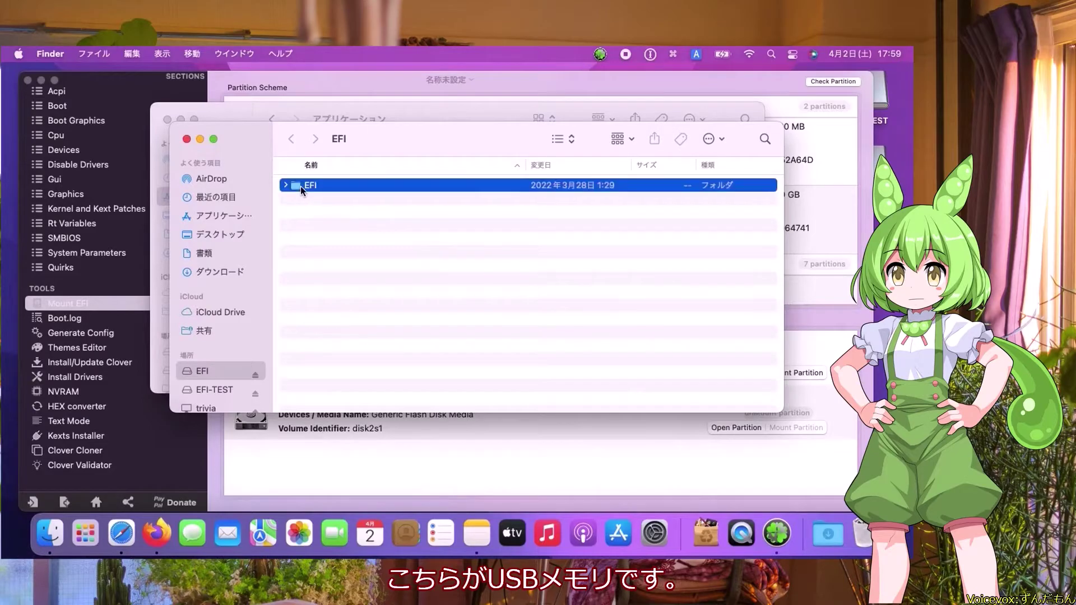
right_click(300, 186)
click(327, 213)
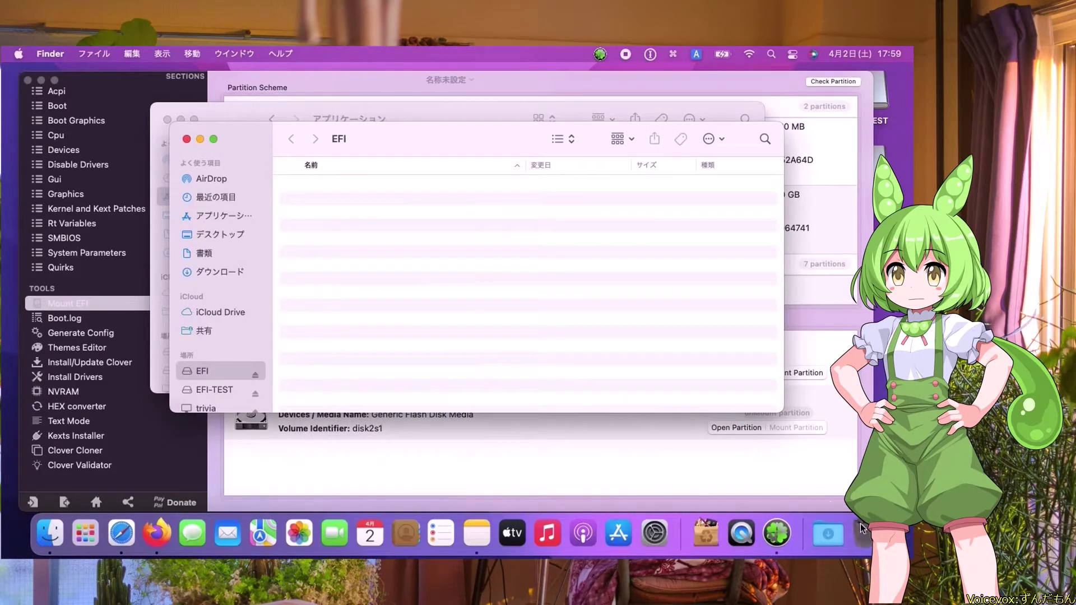
Empty the trash and confirm the permanent deletion.
right_click(862, 525)
click(846, 488)
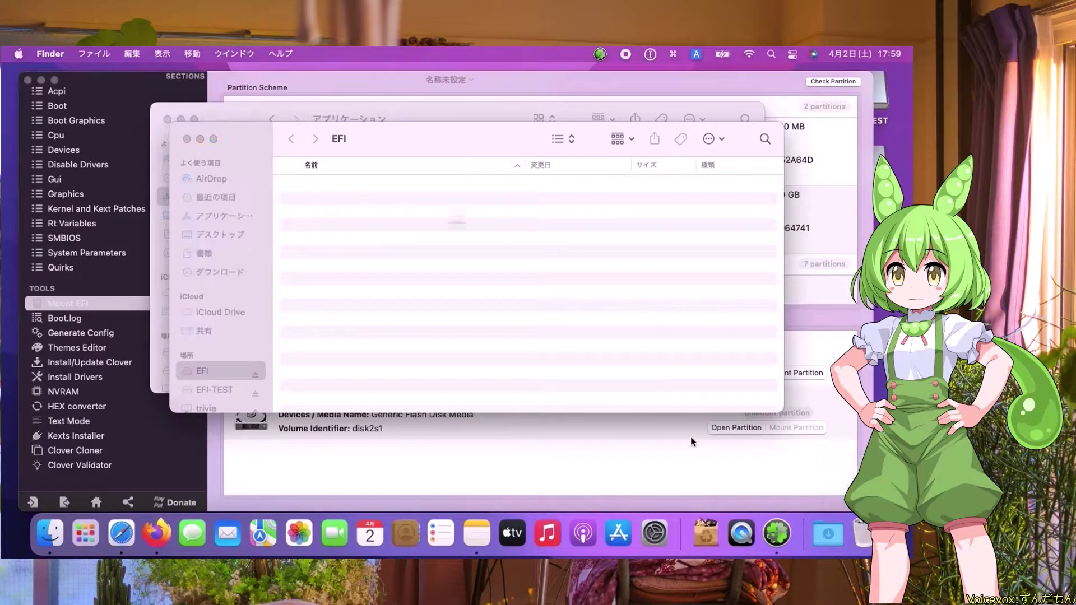
click(476, 260)
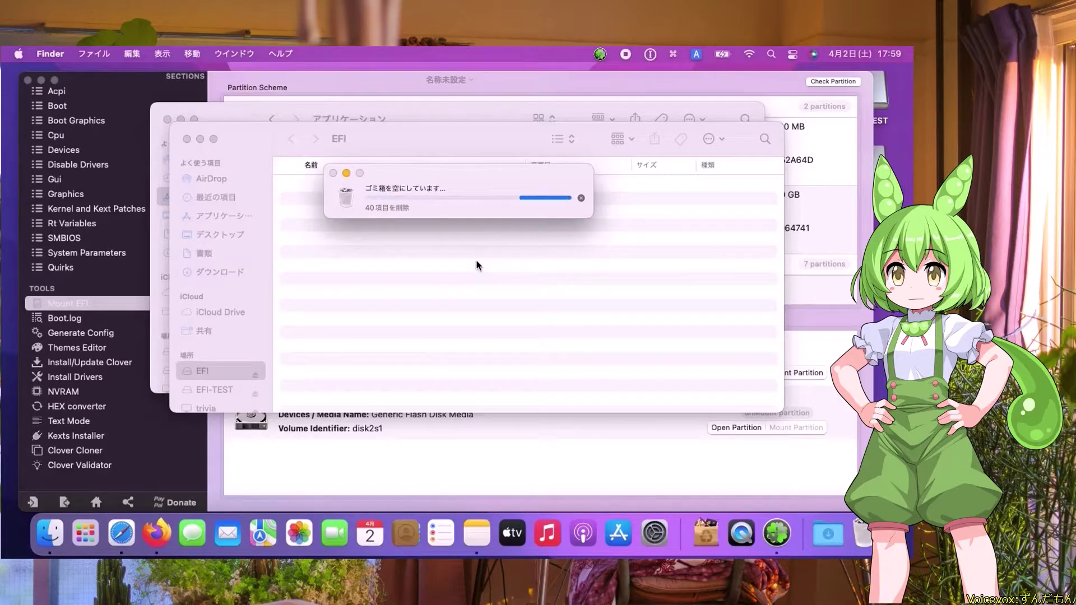
Return to Clover Configurator, then mount and open the EFI partition of the ADATA SU650 SSD (disk0s1).
click(601, 430)
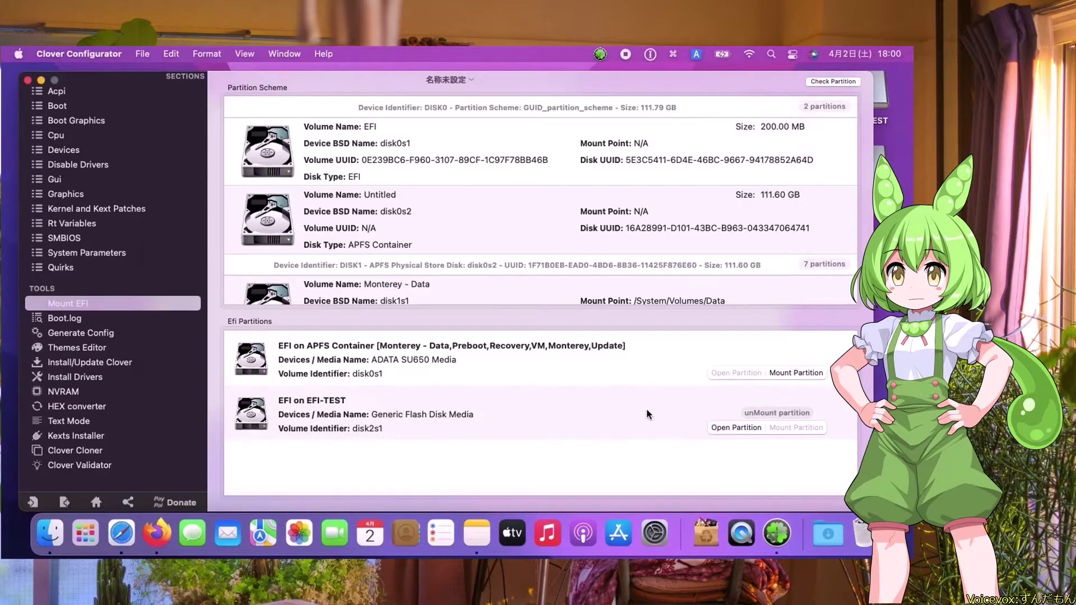
click(763, 373)
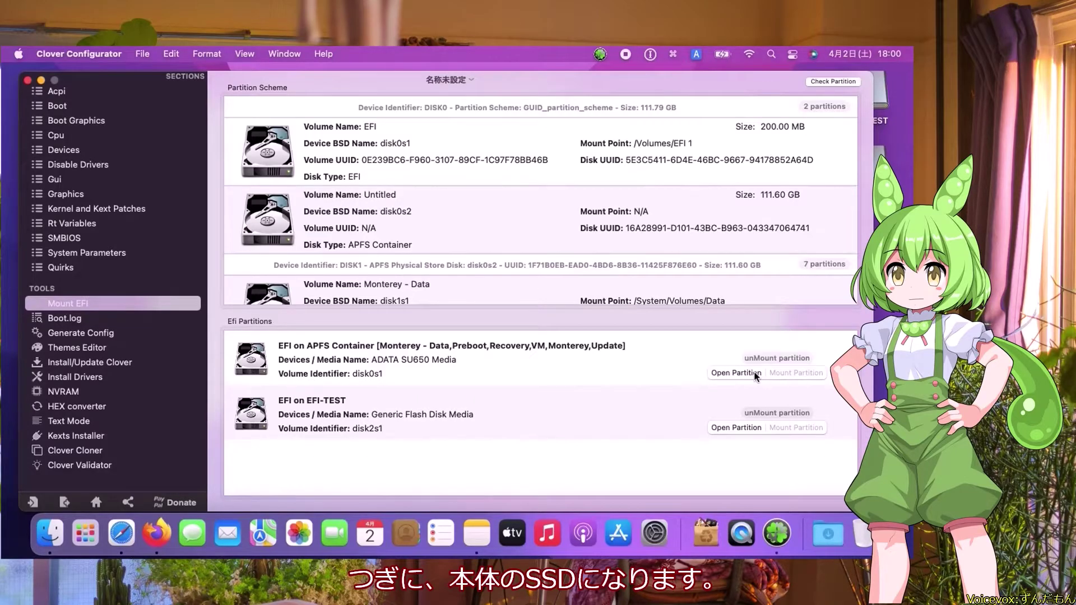
click(745, 372)
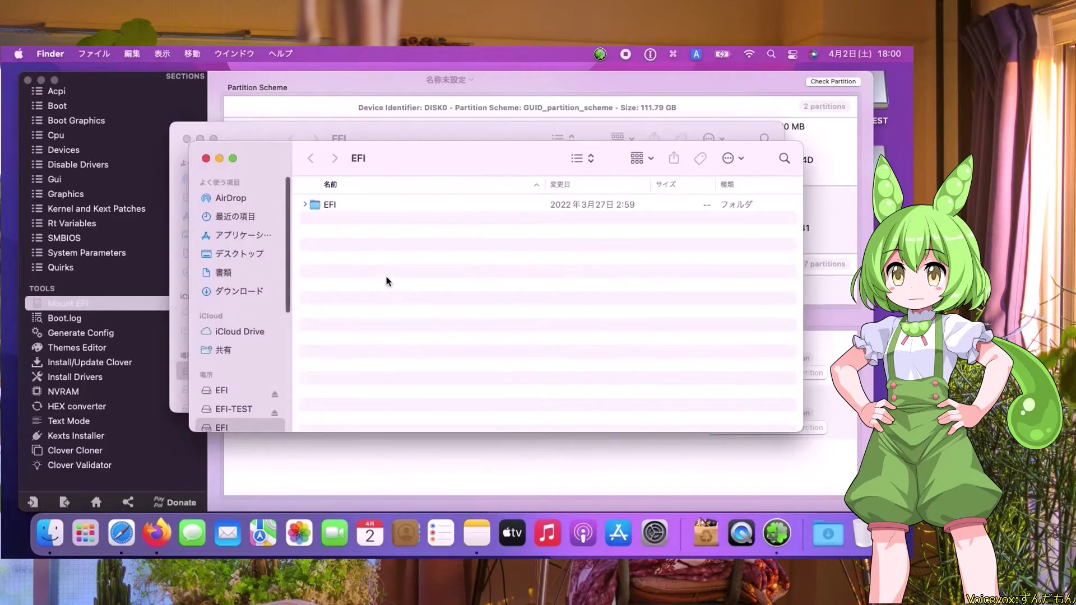
Copy the EFI folder from the SSD's EFI partition to the flash disk's EFI partition and close the flash disk's window.
drag(395, 154, 474, 252)
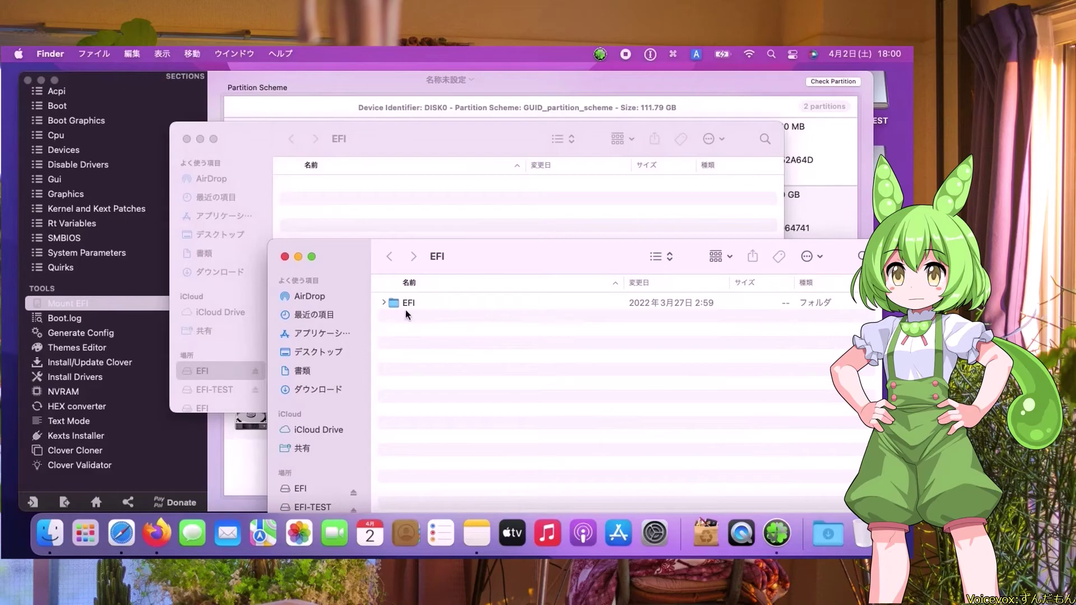
drag(368, 241, 348, 216)
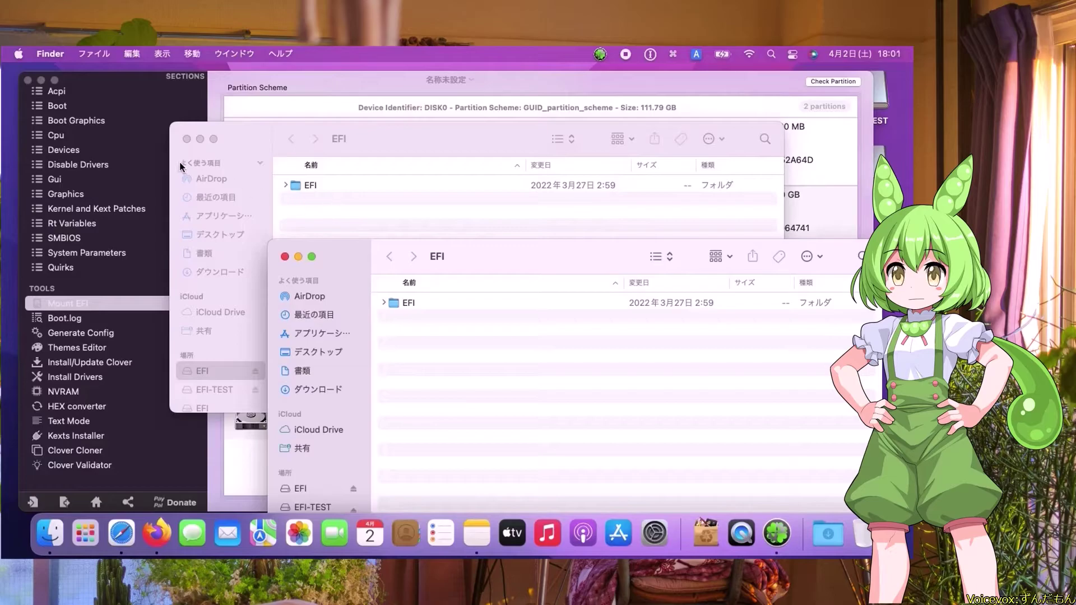
click(187, 140)
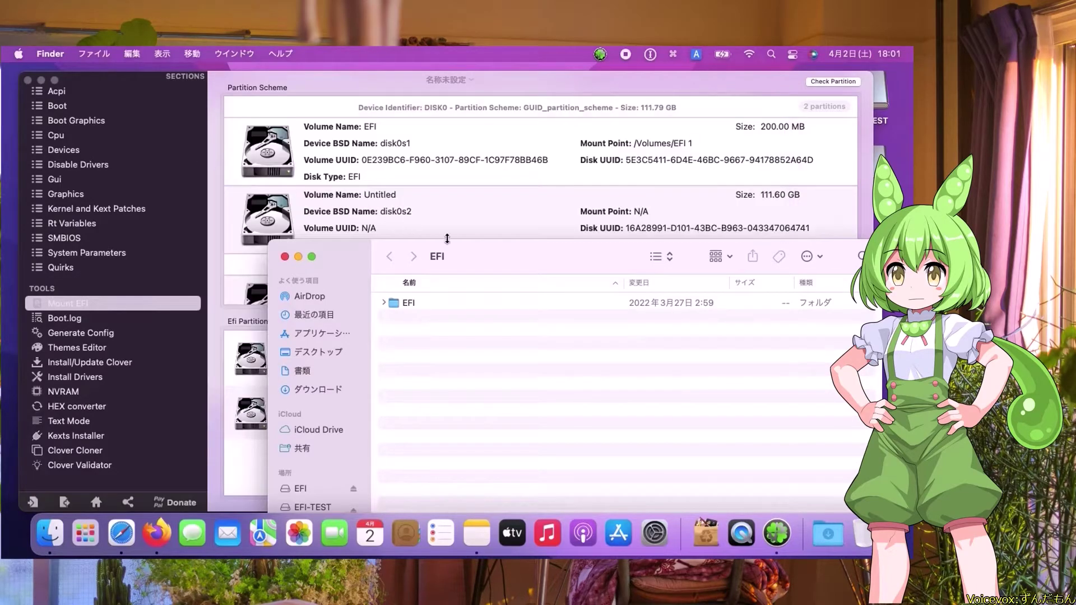
Unmount the flash disk's EFI partition (disk2s1) in Clover Configurator and eject the EFI-TEST volume from the desktop.
drag(464, 257, 257, 99)
click(755, 415)
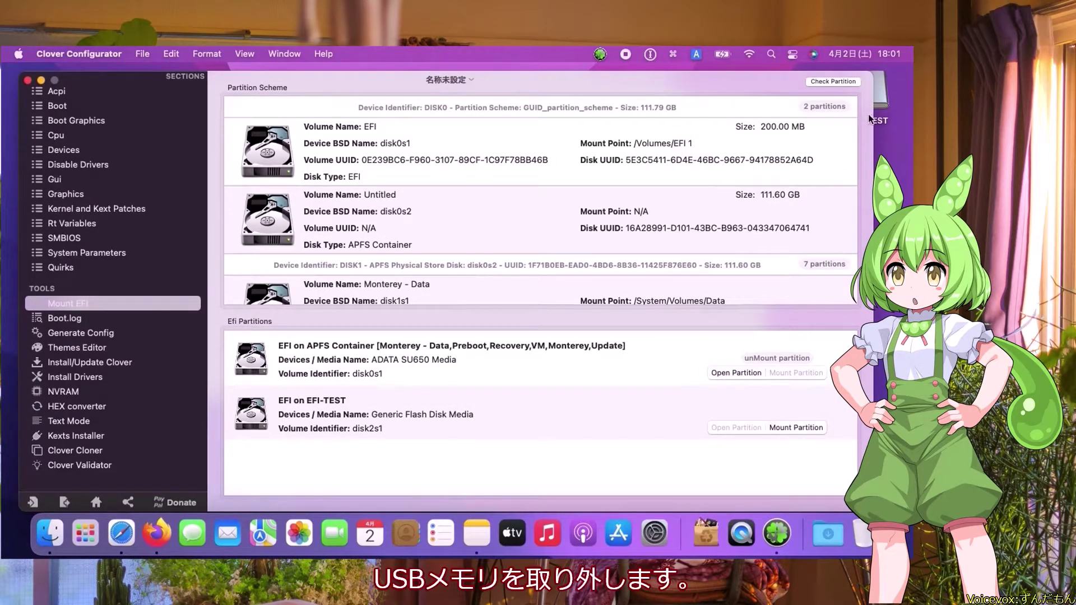
click(880, 101)
right_click(879, 101)
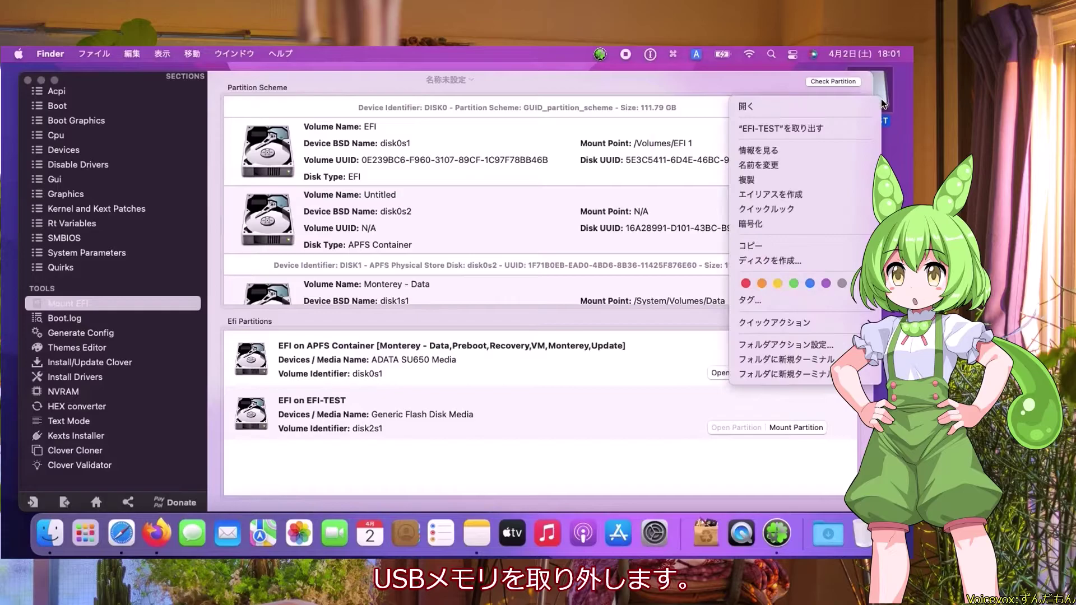
click(877, 126)
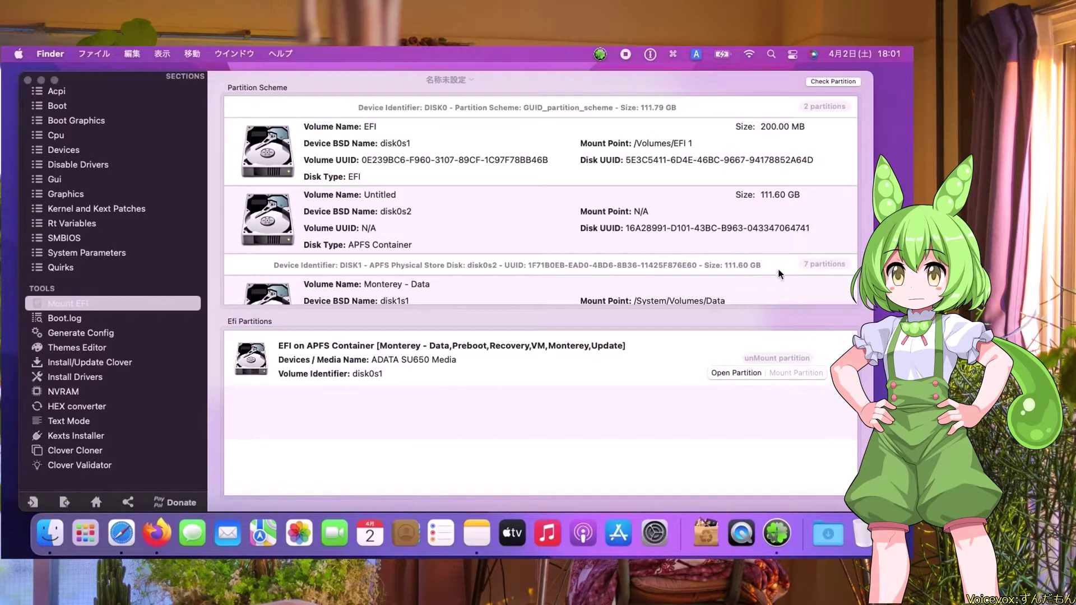
Open the SSD's EFI partition (disk0s1) in Finder and switch its window to カラム view.
click(736, 374)
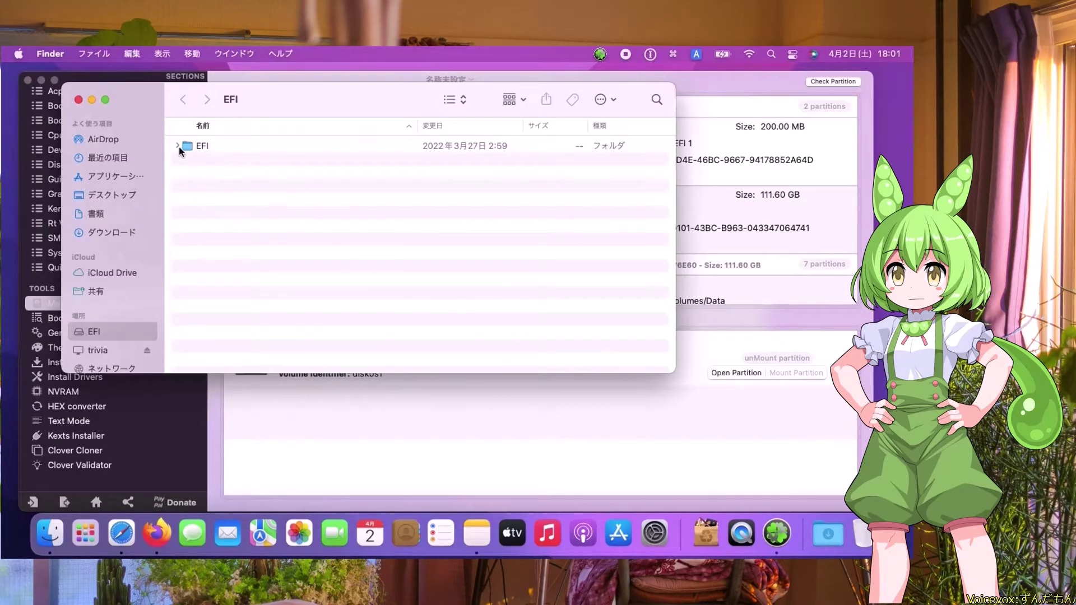
click(457, 98)
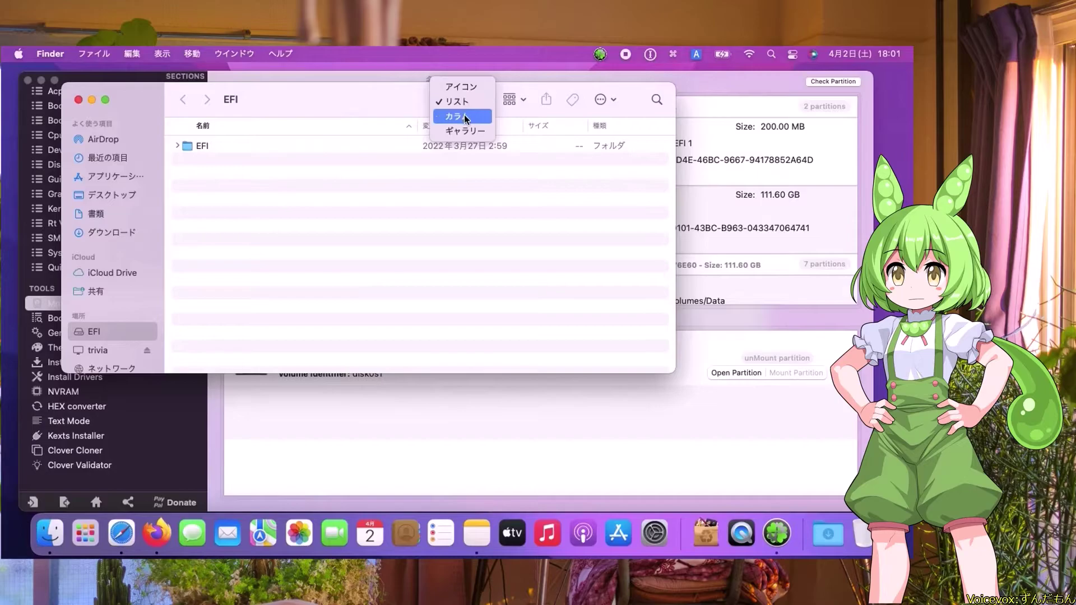
click(465, 116)
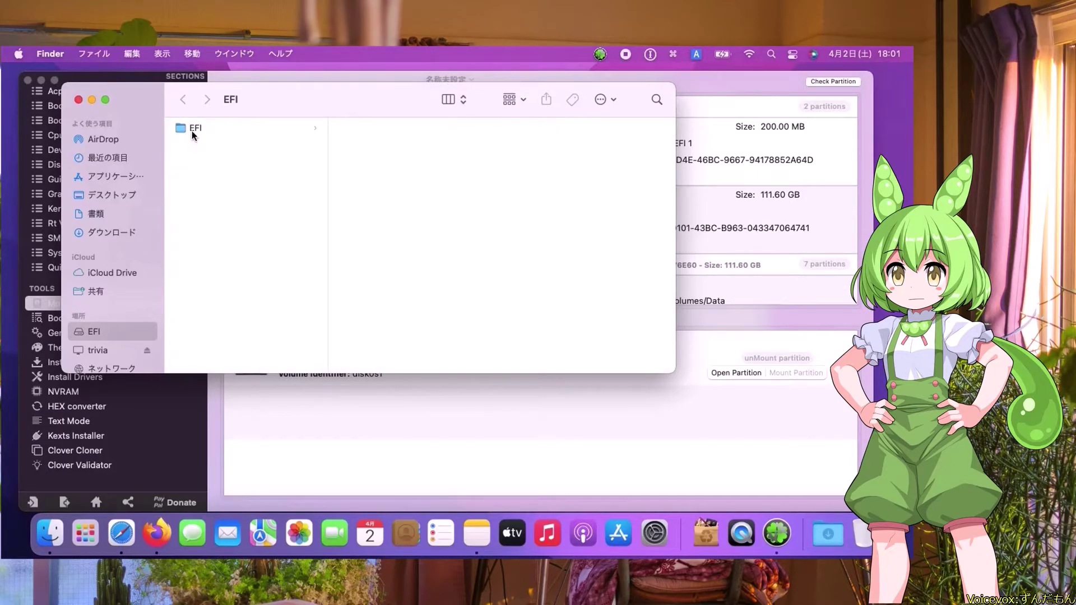
Browse to EFI/CLOVER/kexts/Other and check the SMCSuperIO, SMCProcessor and SMCBatteryManager kexts.
click(193, 129)
click(383, 145)
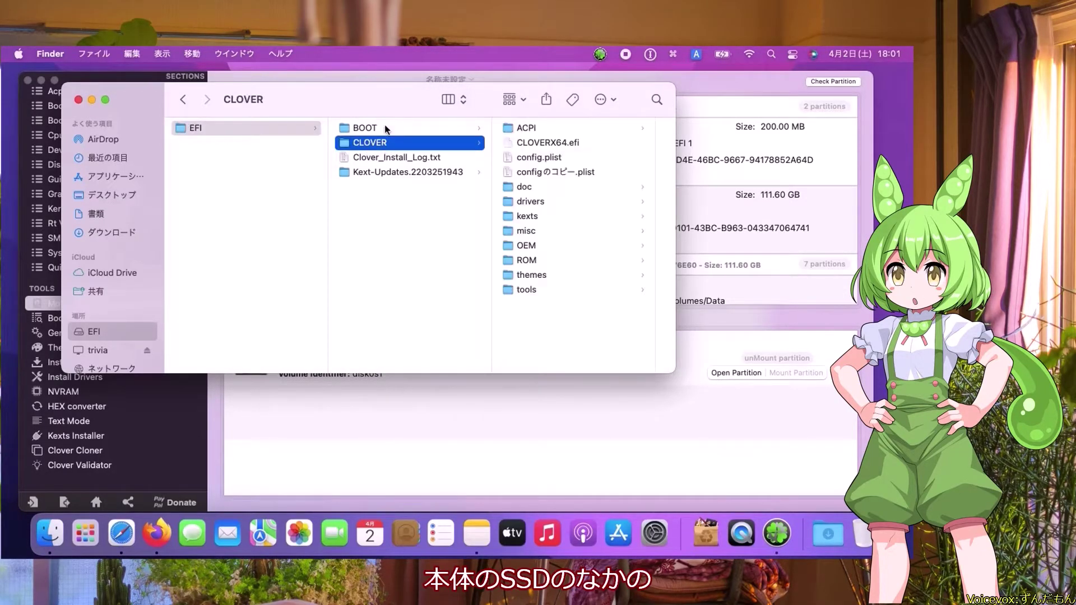
click(527, 217)
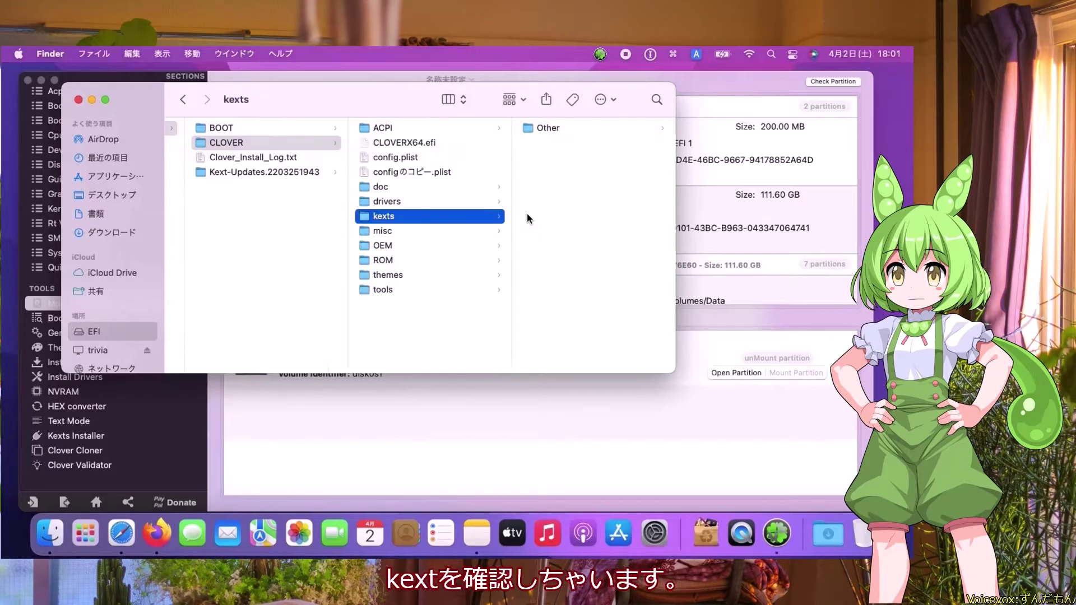
click(547, 129)
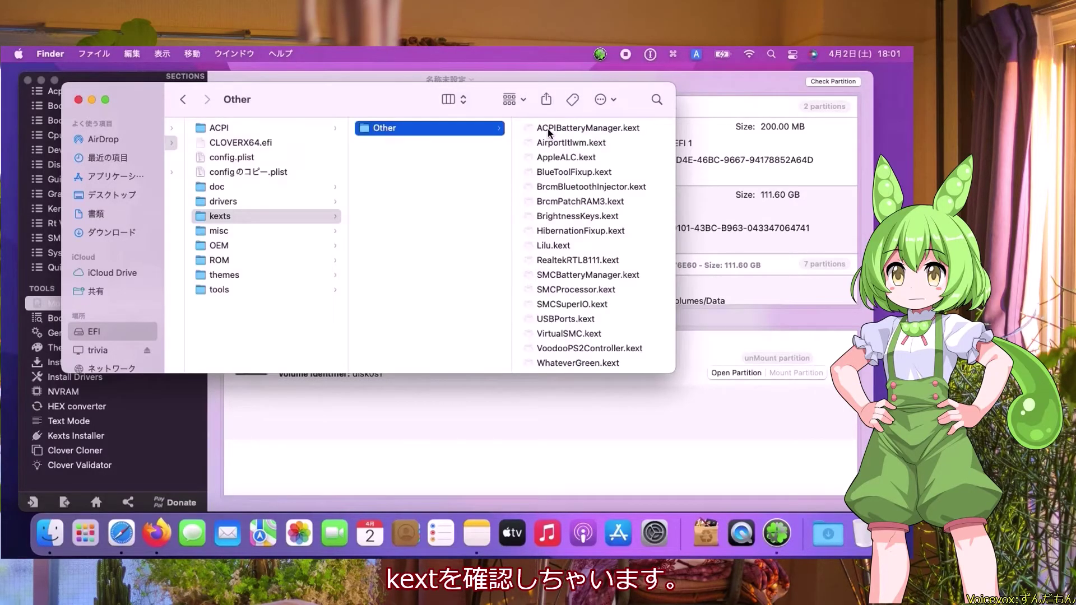
scroll(575, 183, down, 1)
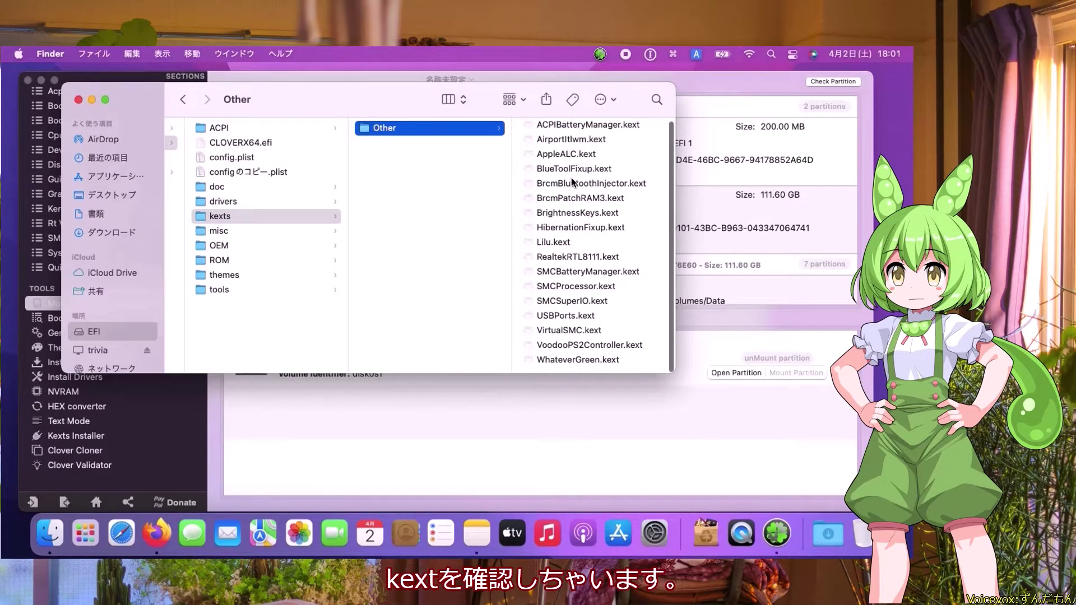
click(575, 305)
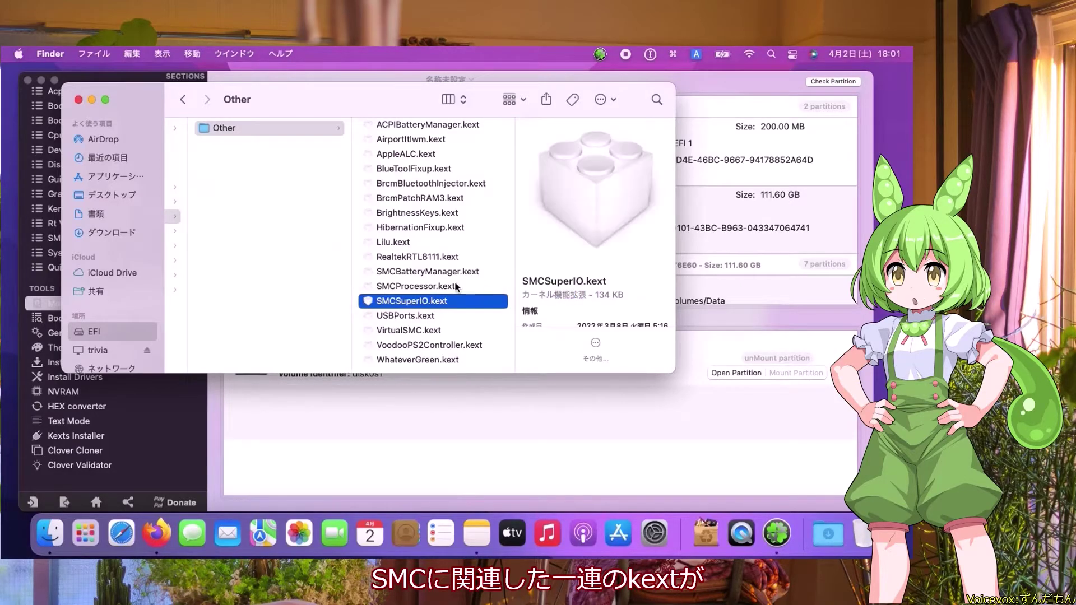
click(447, 287)
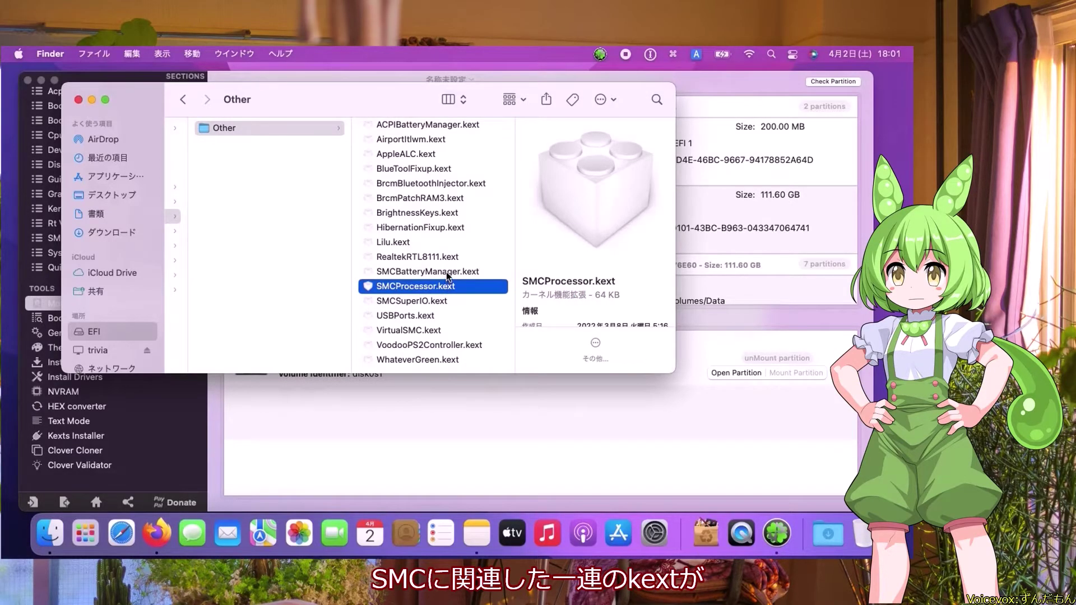
click(449, 274)
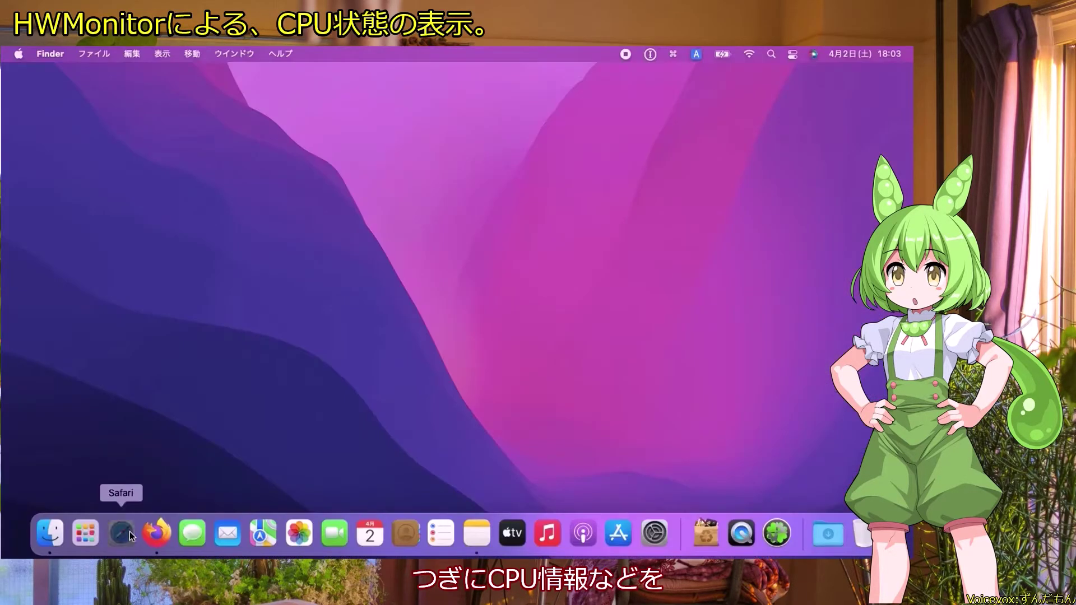
Switch to Safari, open Google and search for "HWMONITOR SMC2".
click(130, 532)
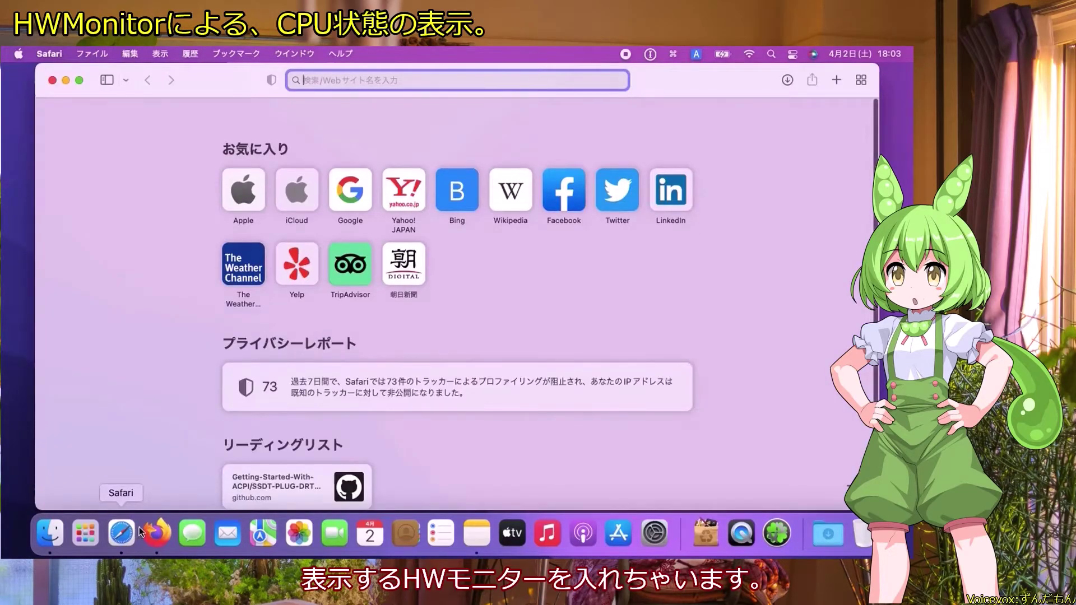
click(353, 222)
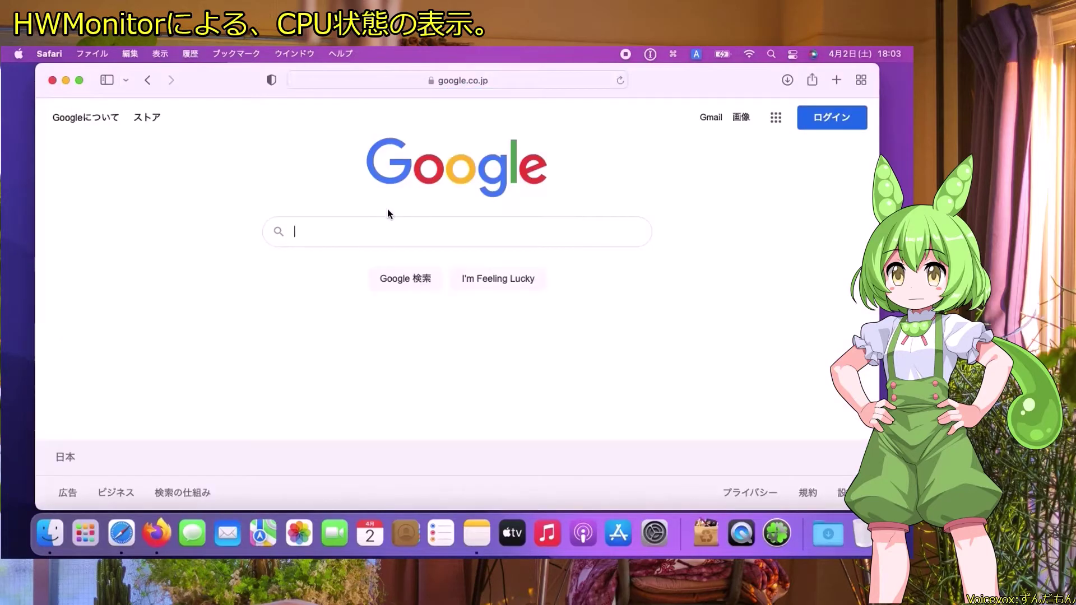
text(H)
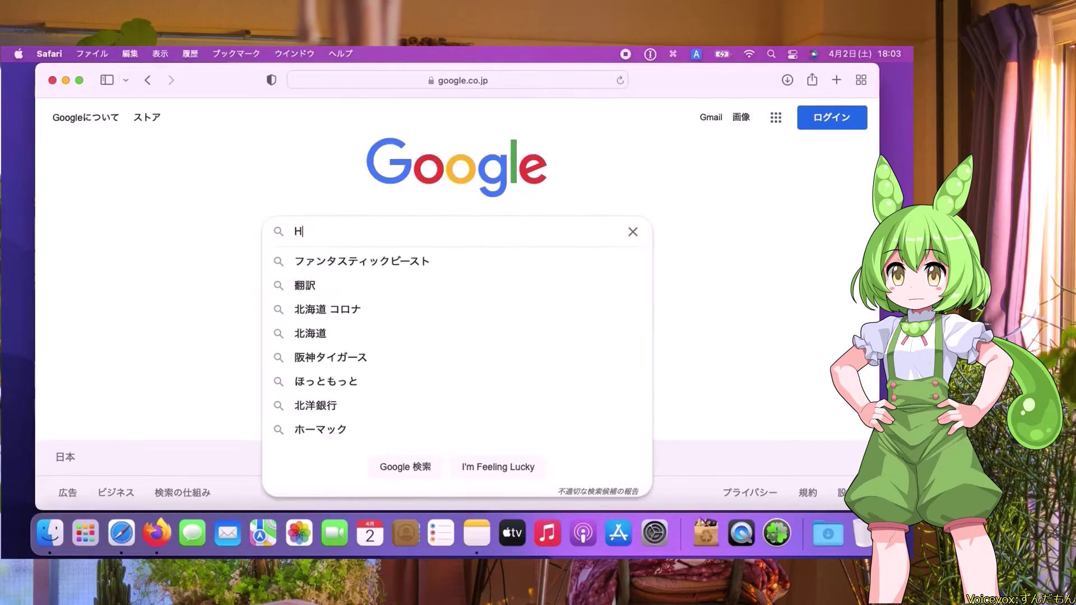
text(WMO)
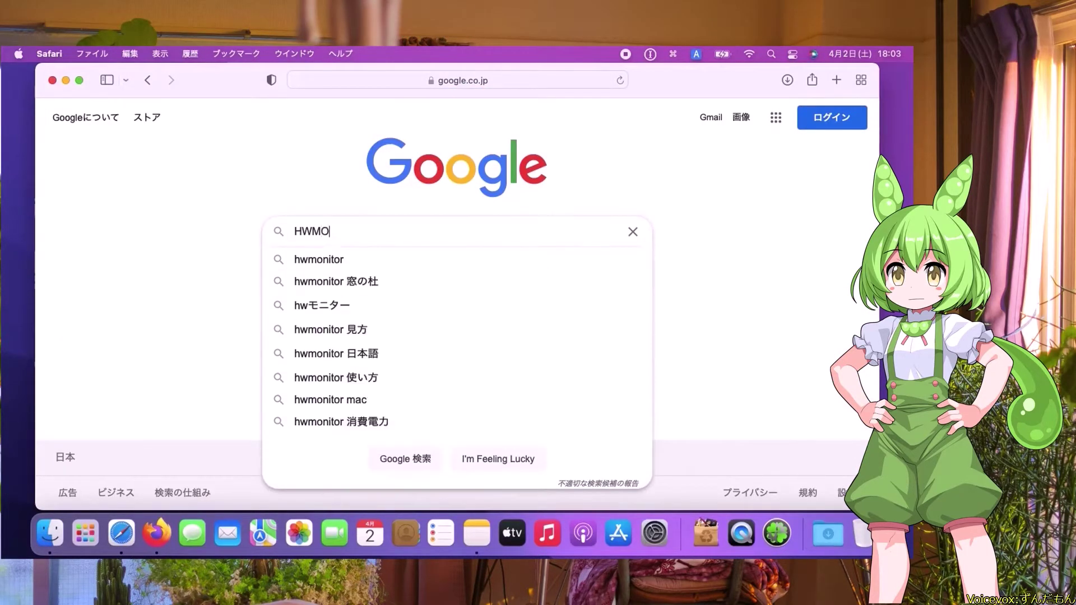
text(NITOR SMC2)
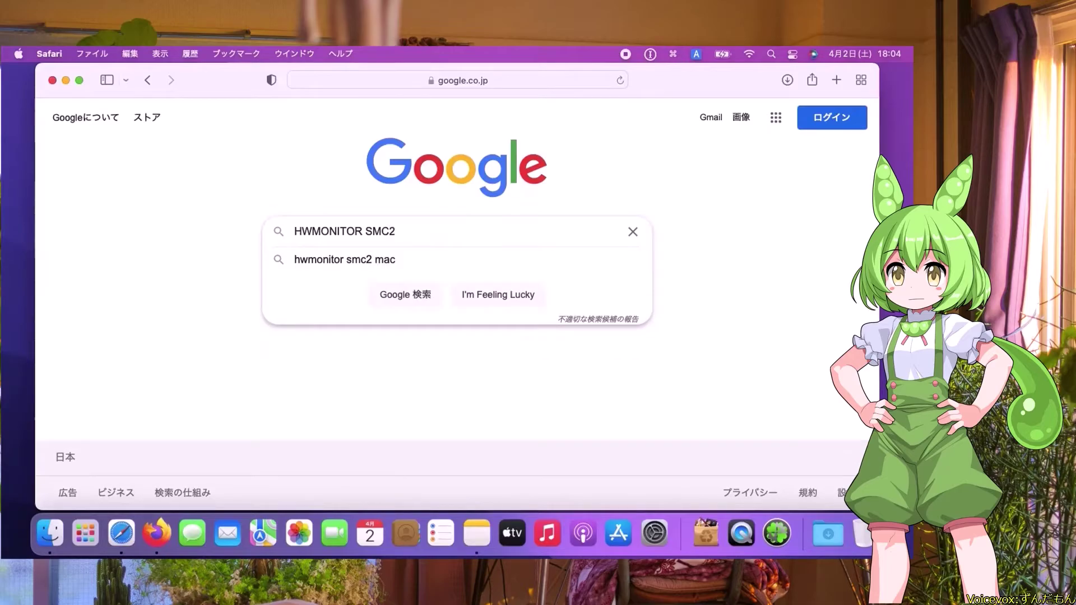
key(Return)
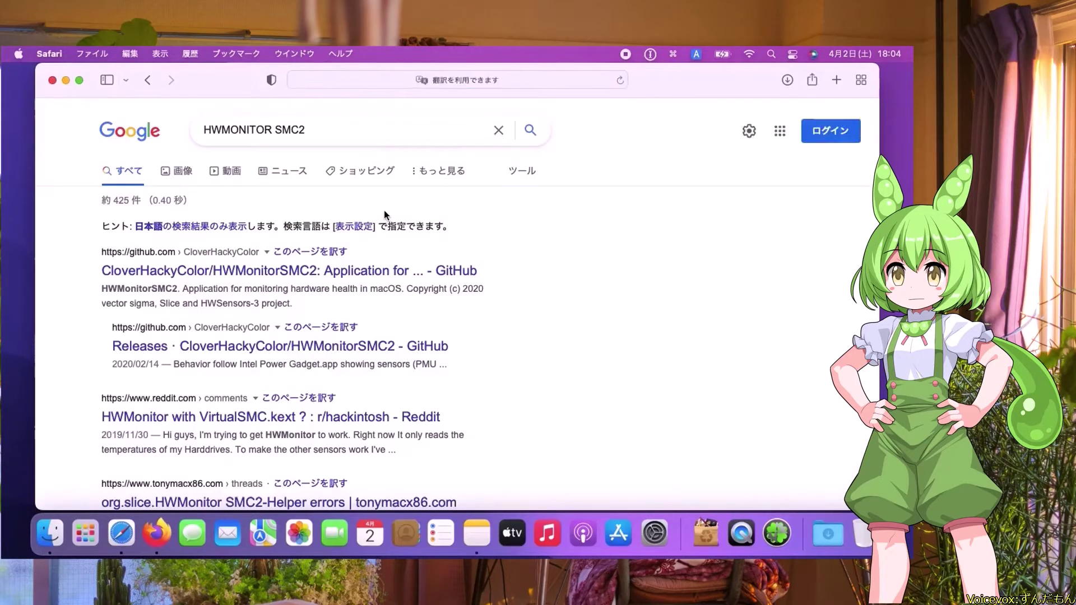
Open the CloverHackyColor/HWMonitorSMC2 repository on GitHub and download HWMonitorSMC2.app_v2.6.1.zip from the latest release.
click(354, 273)
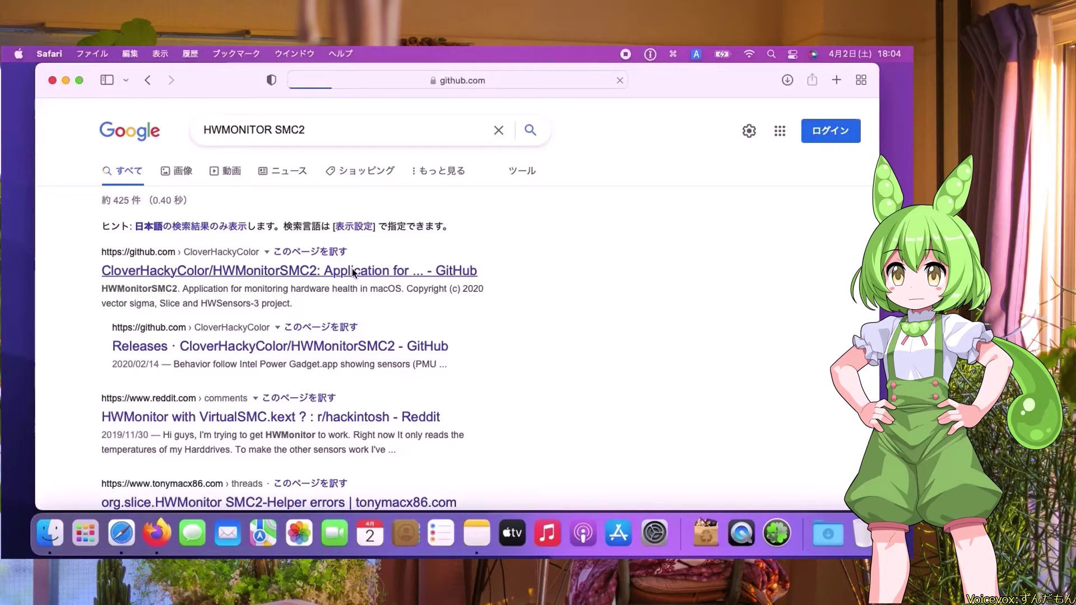
scroll(352, 271, down, 5)
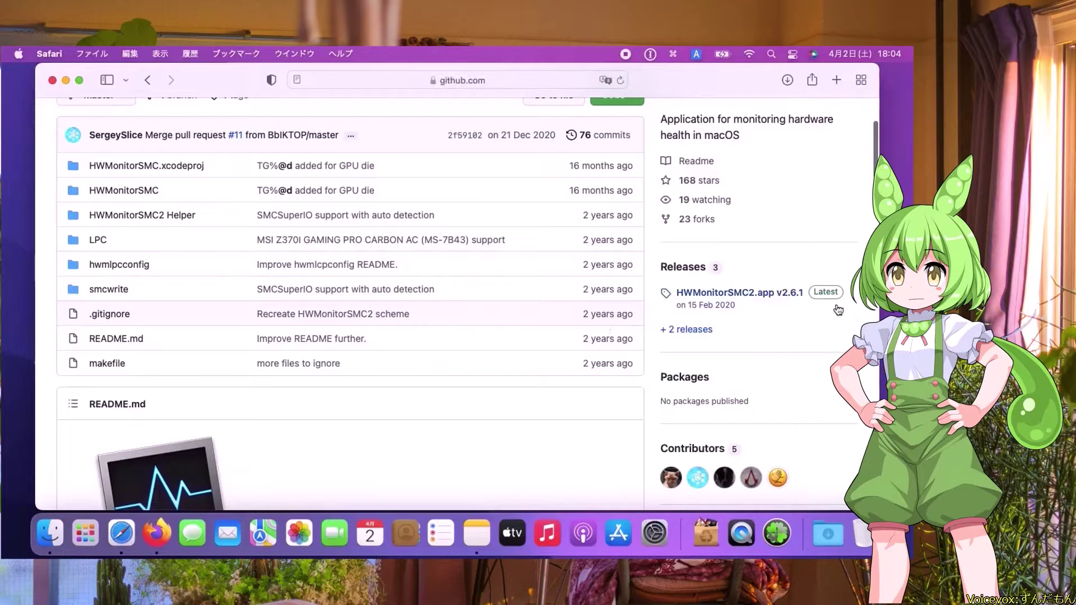
click(836, 299)
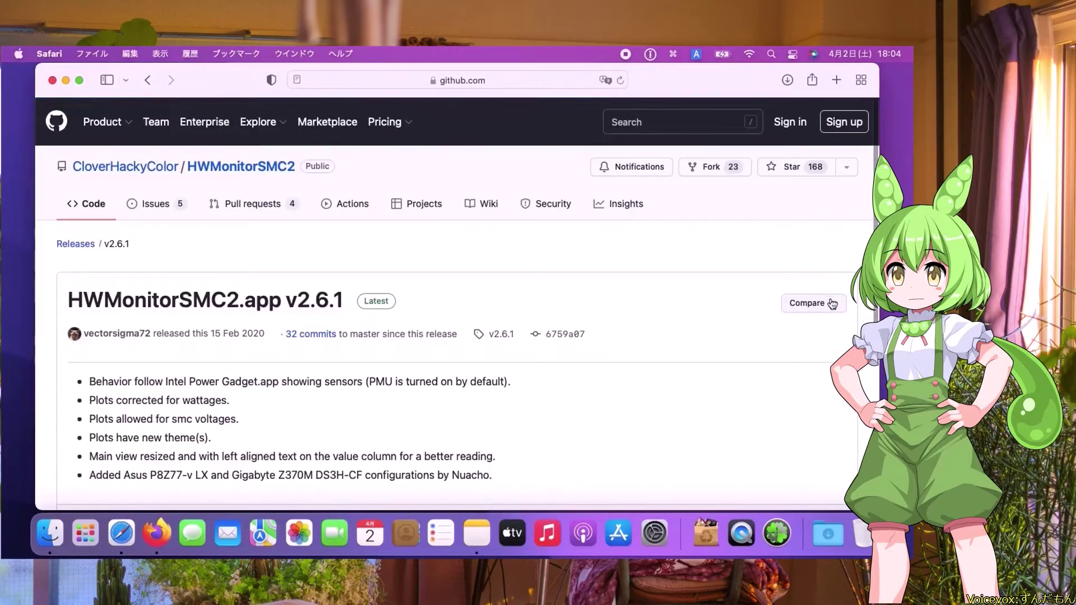
scroll(456, 351, down, 5)
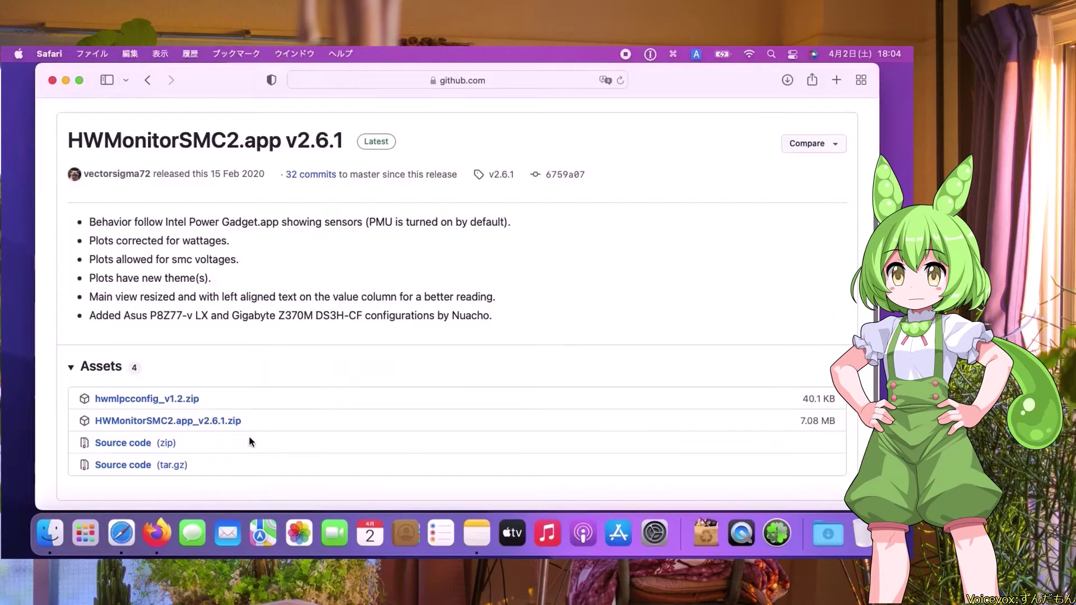
click(220, 423)
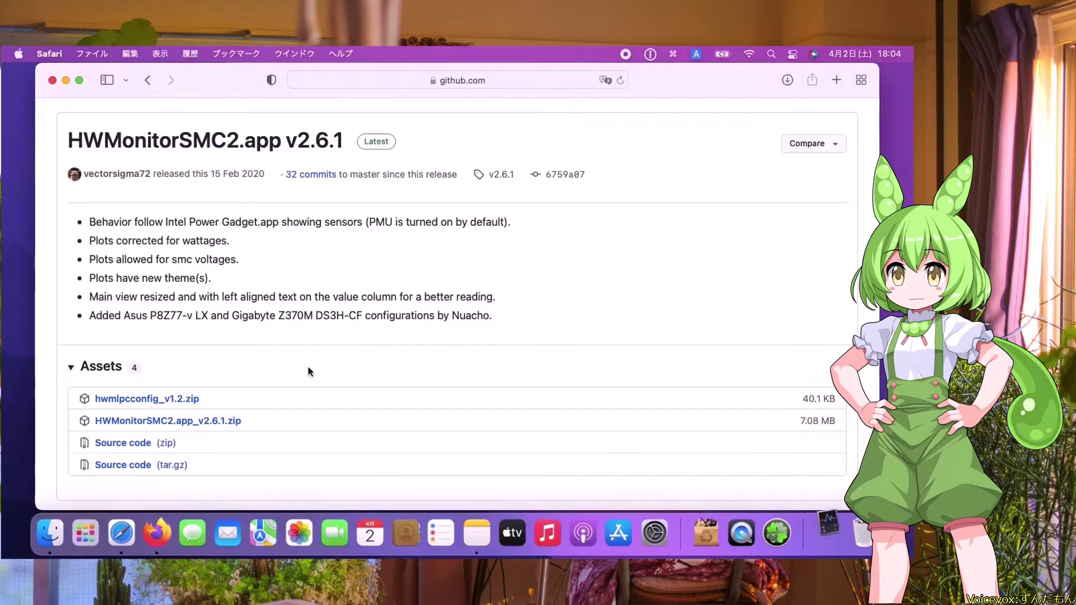
Close the Safari window and move the downloaded HWMonitorSMC2 app from ダウンロード into the アプリケーション folder.
click(53, 80)
click(827, 531)
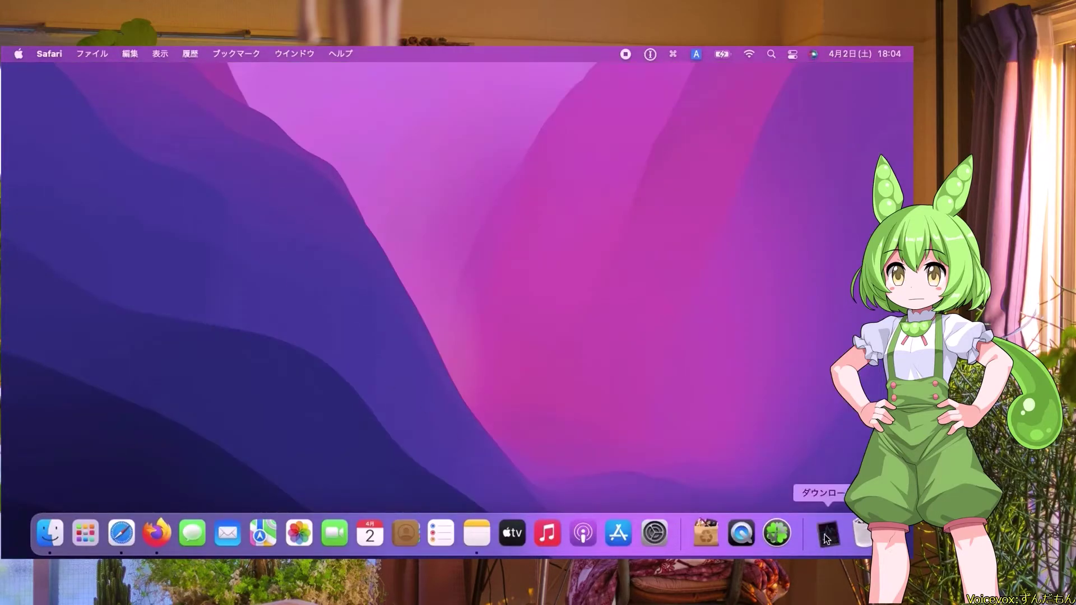
click(831, 437)
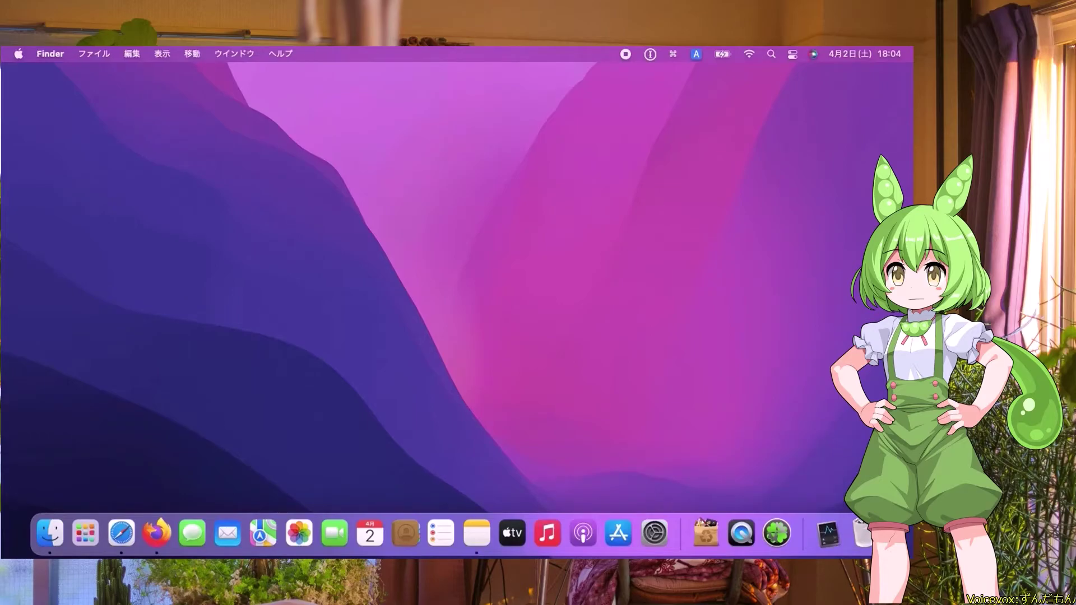
drag(452, 284, 355, 308)
click(355, 311)
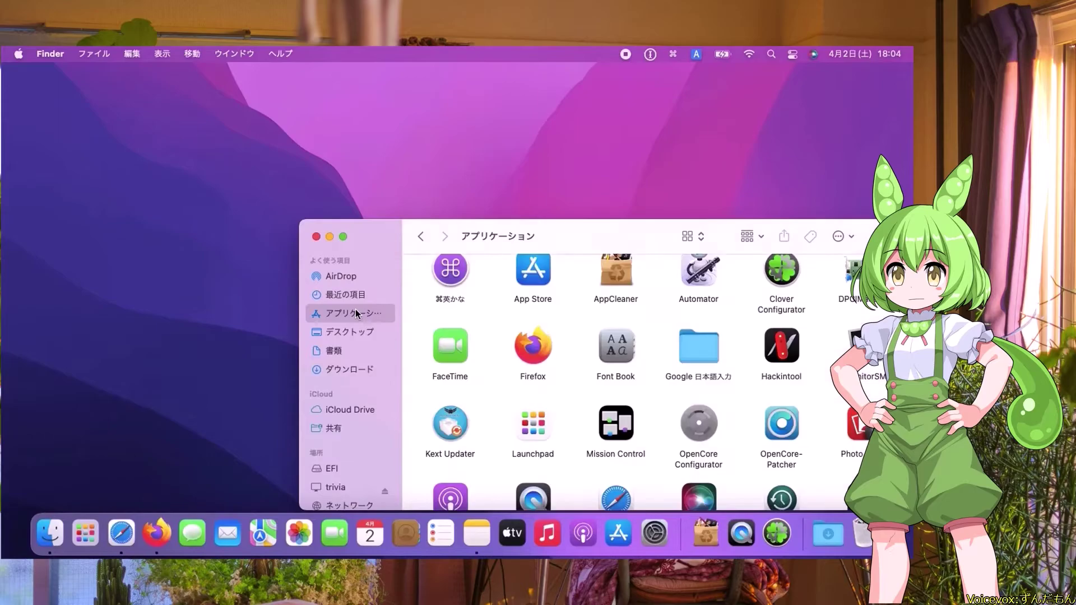
Launch HWMonitorSMC2 from アプリケーション, allow it to open despite the unverified developer, and accept its license.
right_click(863, 351)
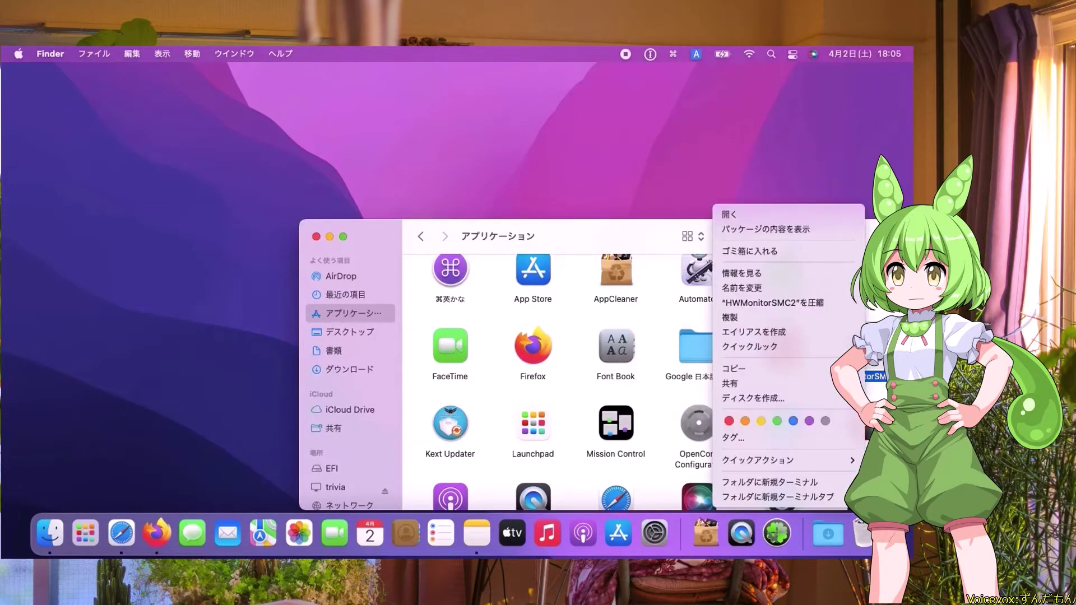
click(780, 216)
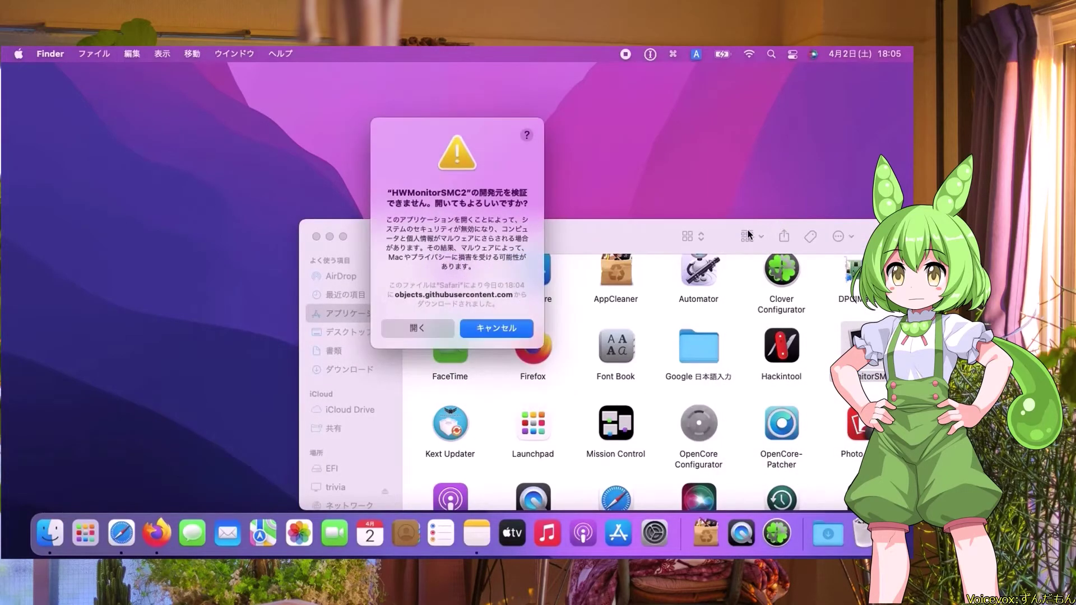
click(412, 331)
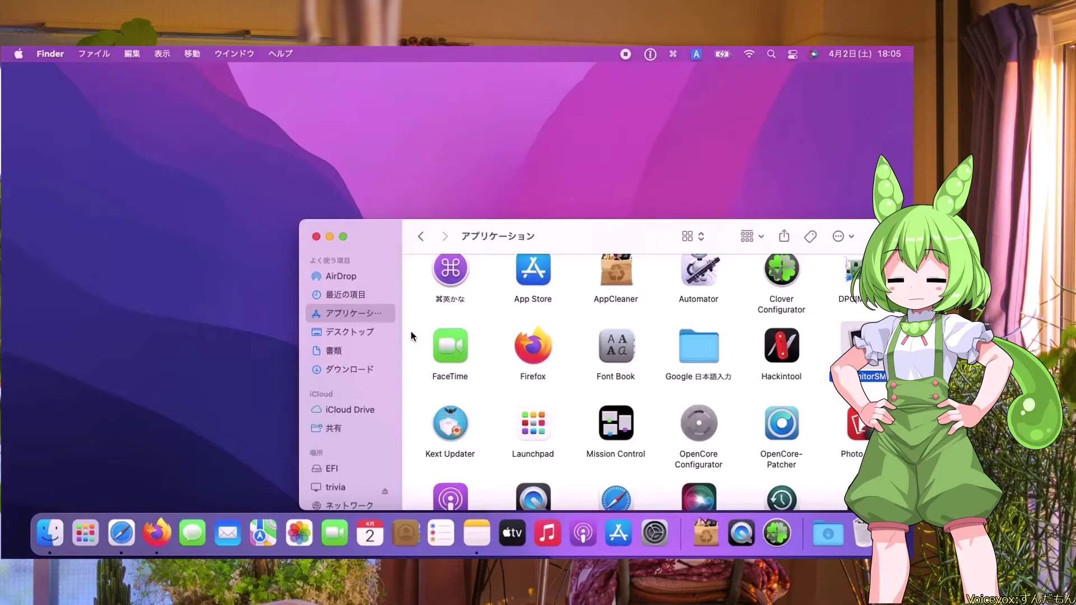
click(265, 203)
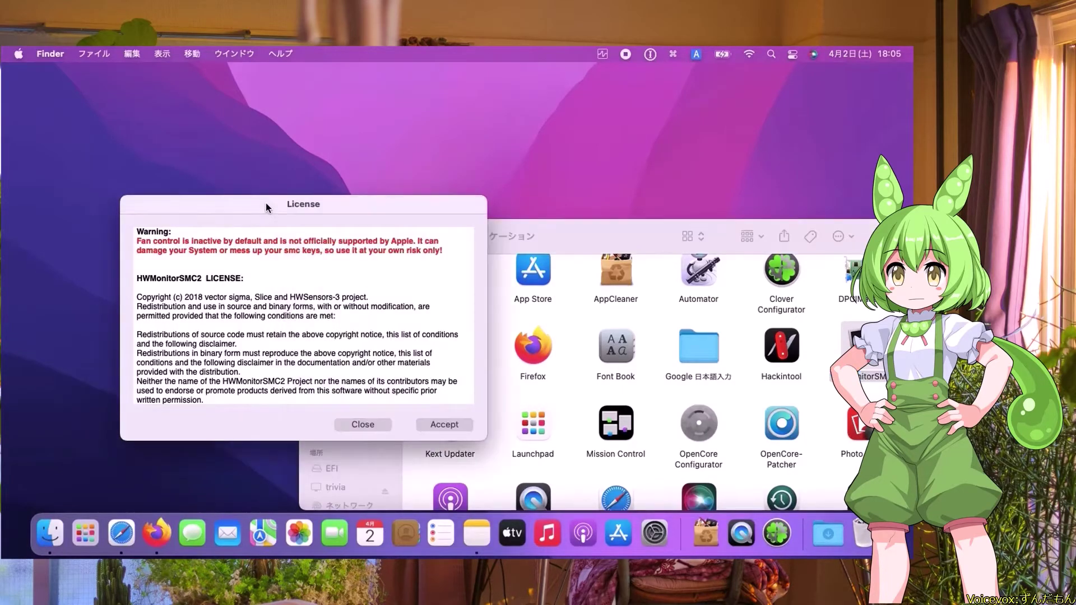
click(438, 424)
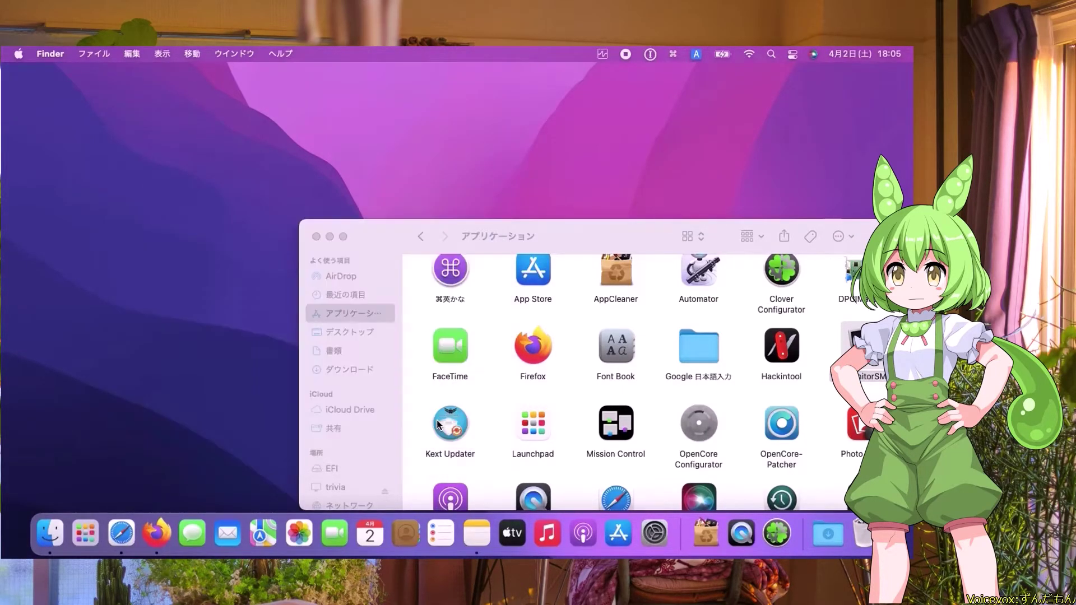
Show the CPU Proximity and Package Total readings of HWMonitorSMC2 in the menu bar and expand ADATA SU650 under Media health.
click(603, 55)
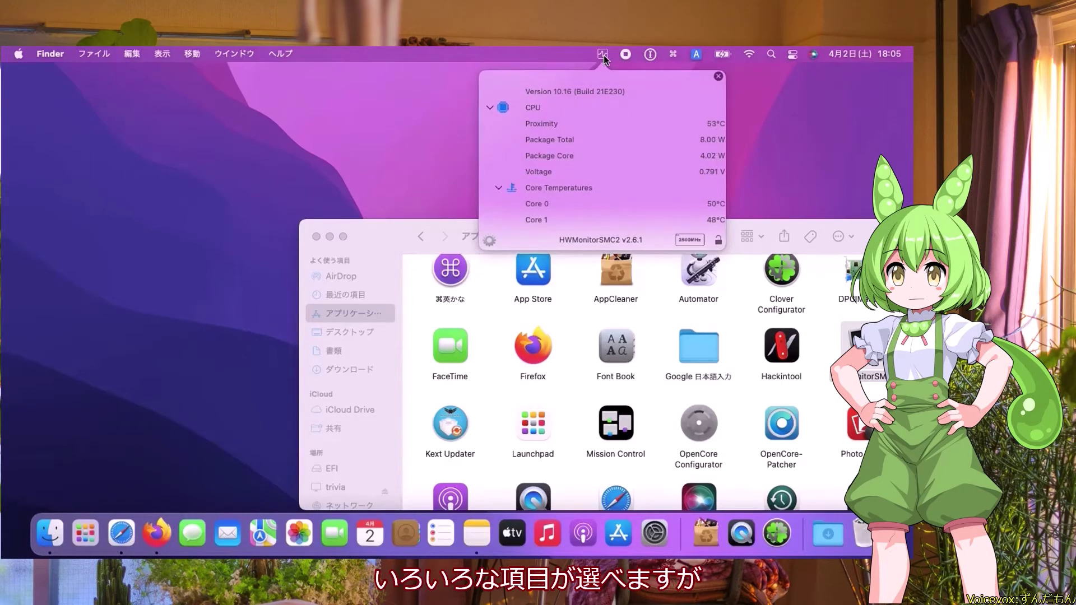
click(550, 126)
click(549, 128)
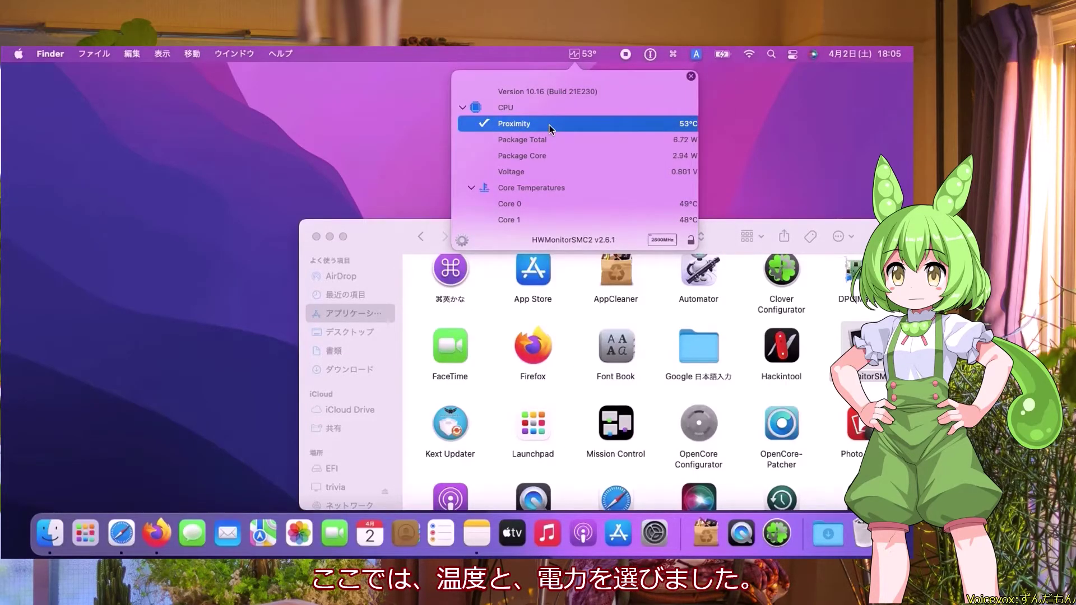
scroll(529, 126, down, 1)
click(525, 126)
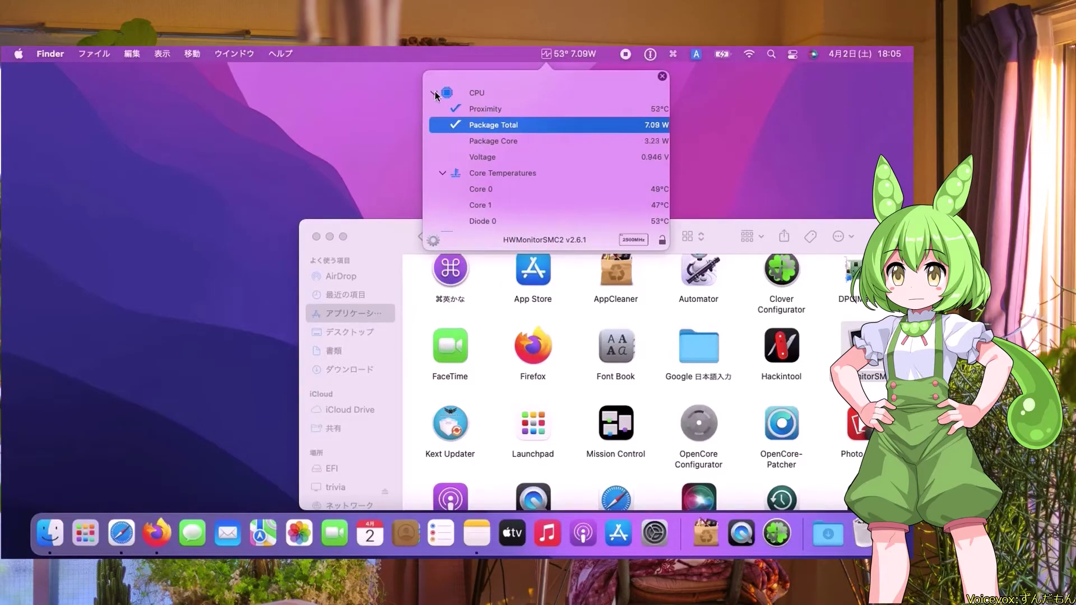
scroll(534, 84, down, 10)
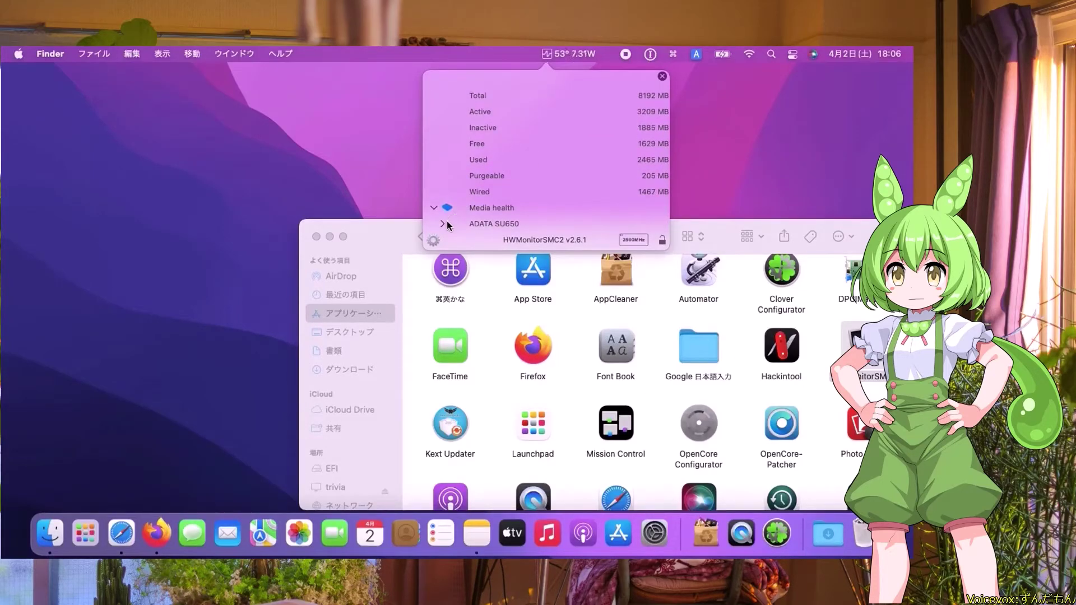
scroll(447, 224, down, 1)
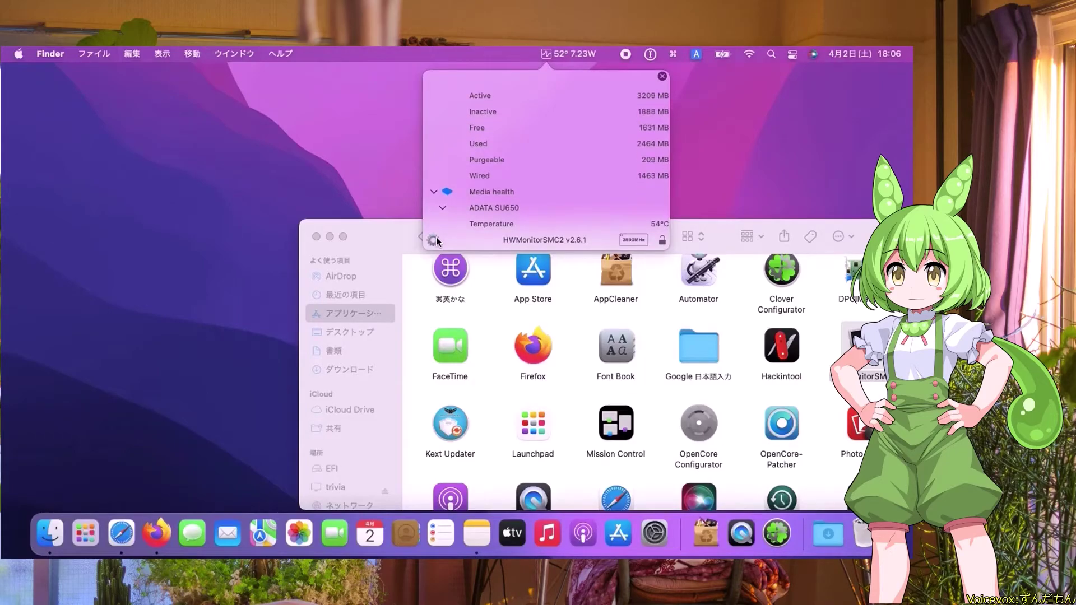
Enable "Run HWMonitorSMC.app at login" in the HWMonitorSMC2 preferences, review the View and Sensors settings, and close the open windows.
click(436, 239)
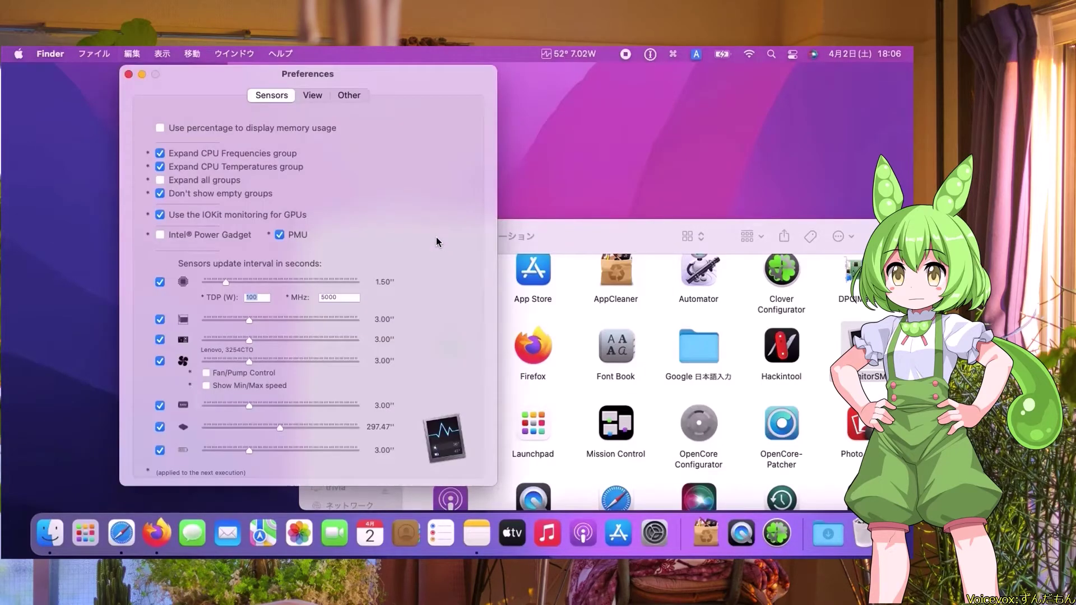
click(347, 96)
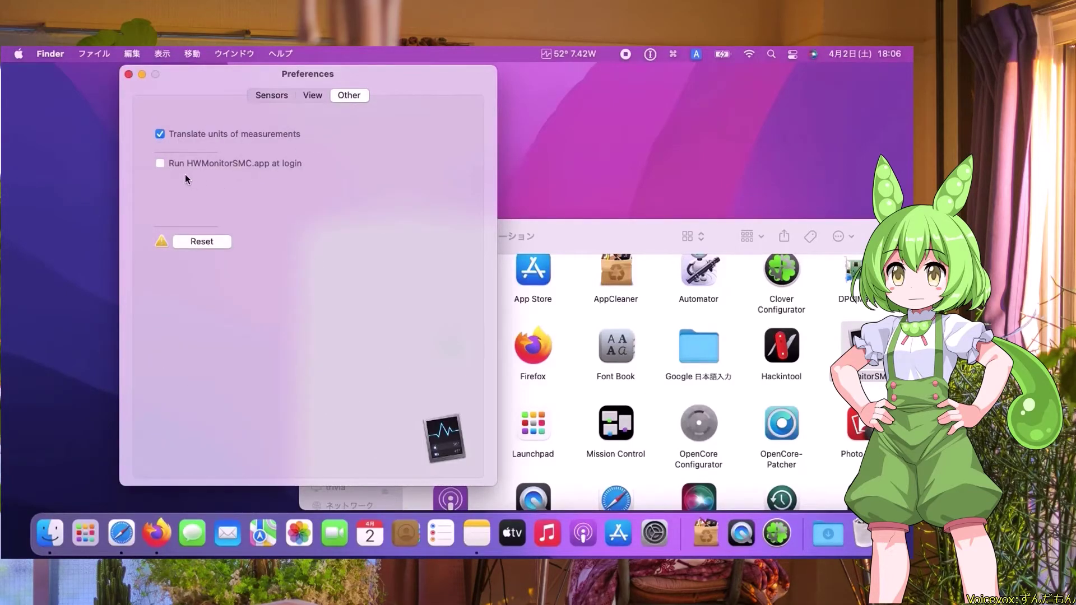
click(161, 163)
click(314, 97)
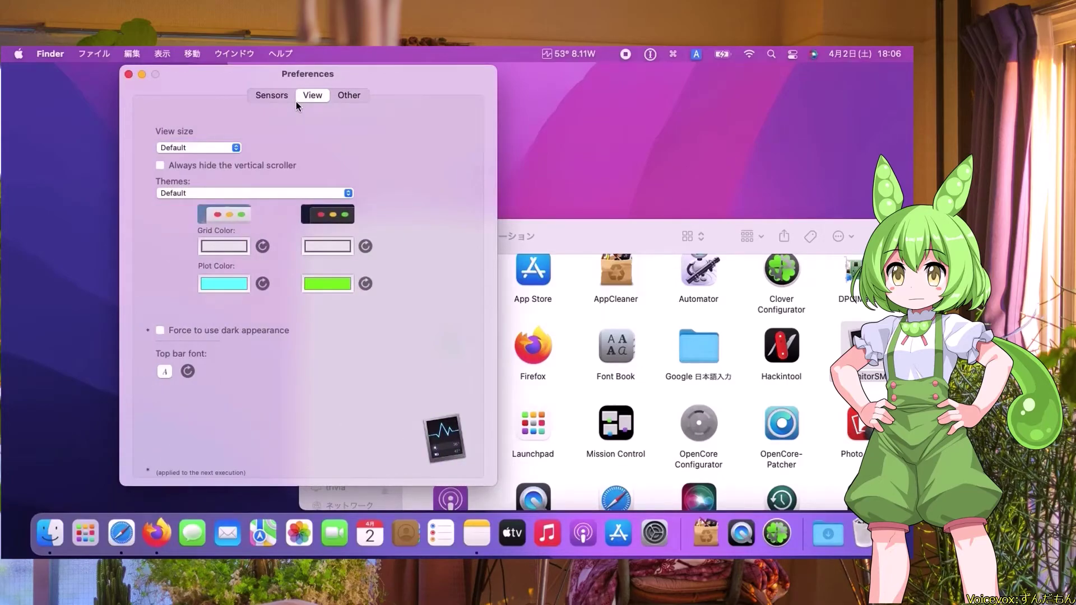
click(283, 96)
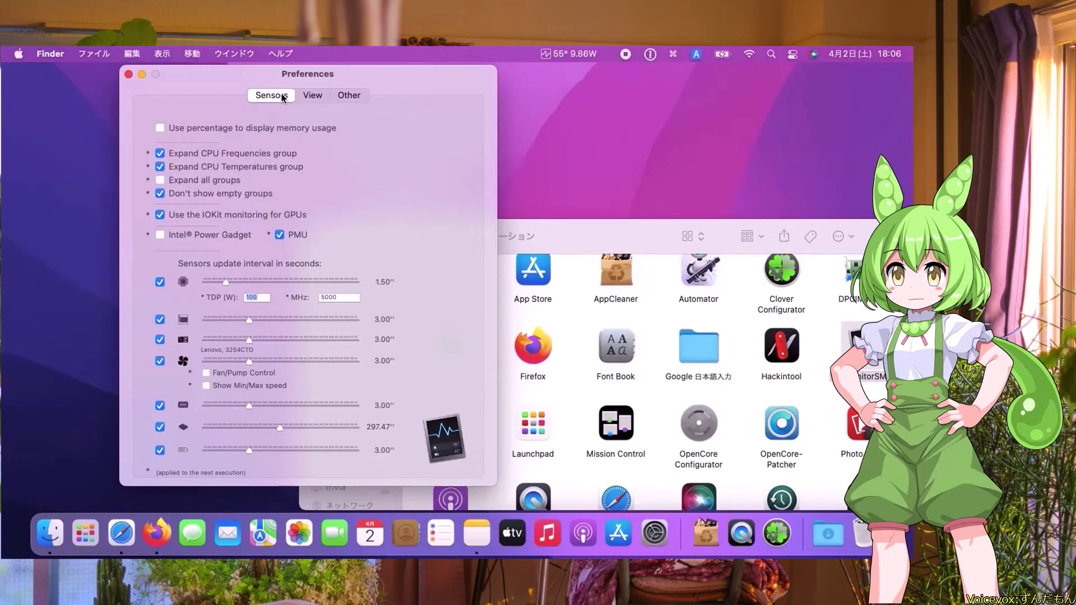
click(128, 75)
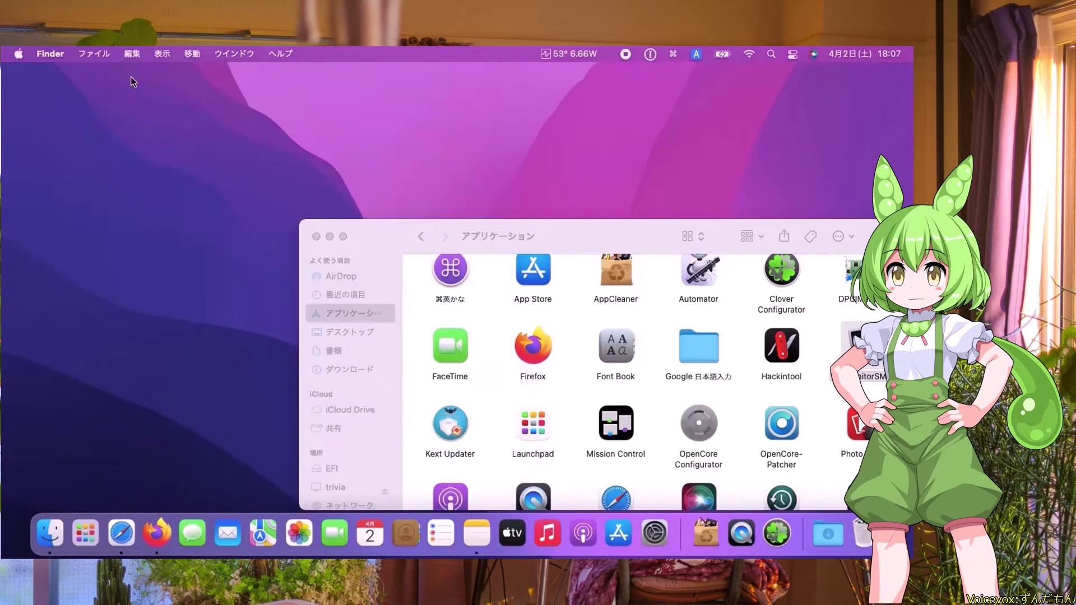
click(317, 236)
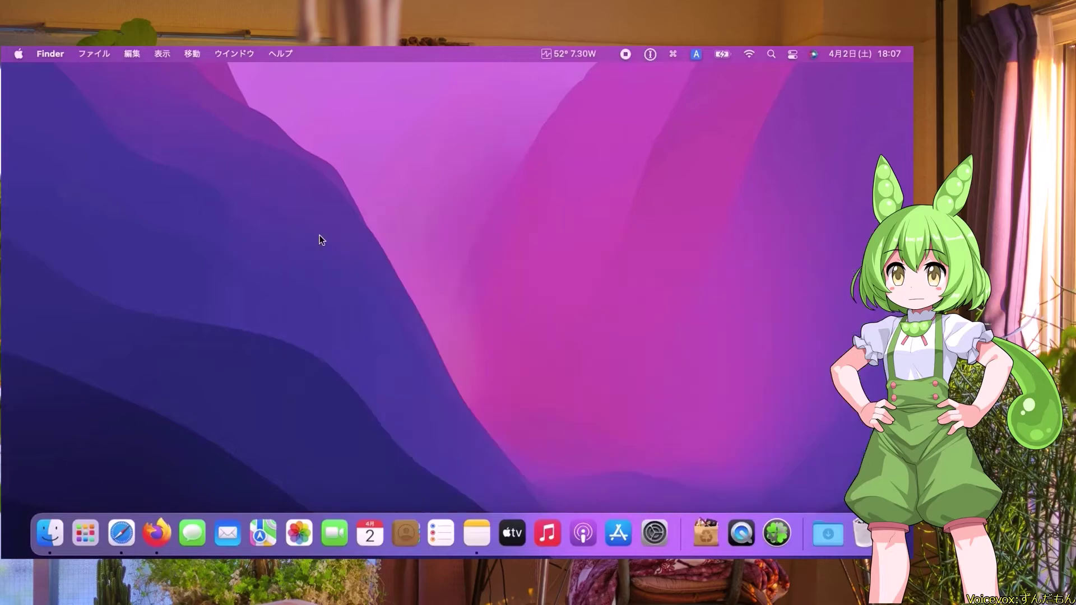
Open システム環境設定 and show the current user's ログイン項目 list under ユーザとグループ.
click(653, 533)
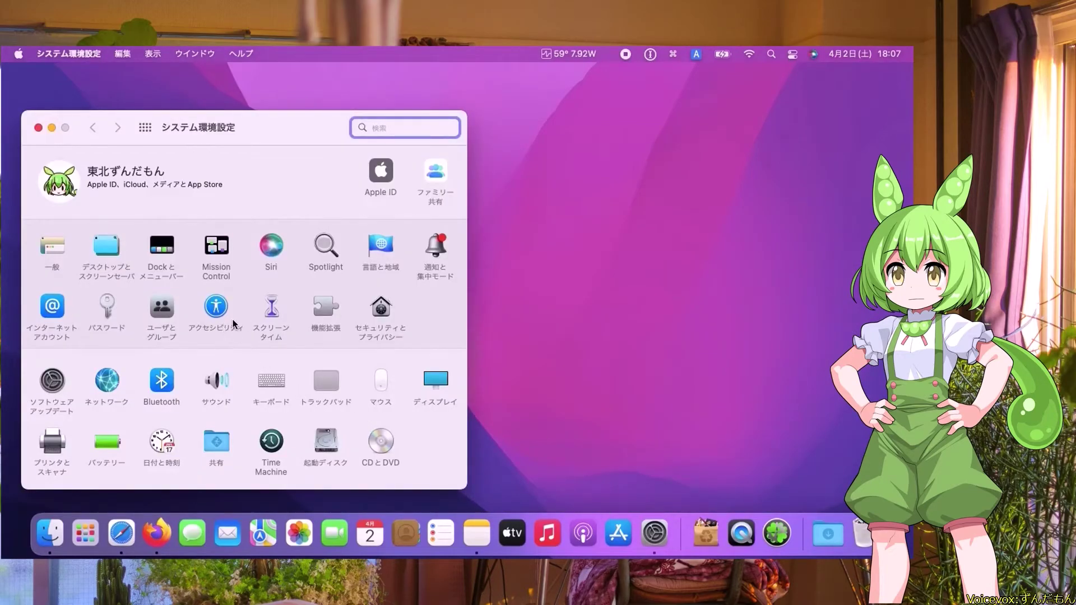
click(171, 308)
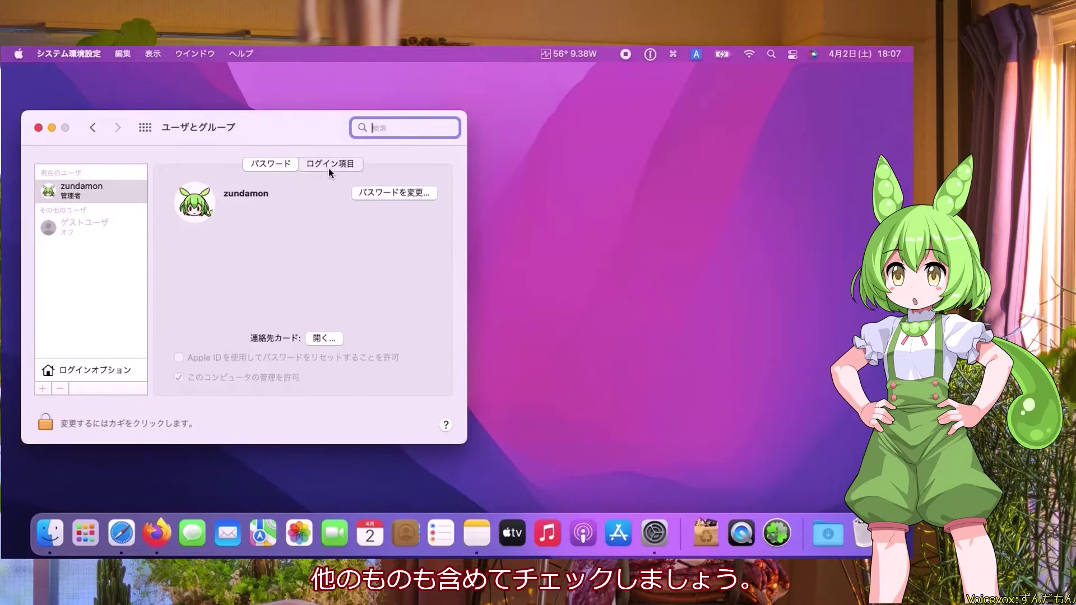
click(328, 165)
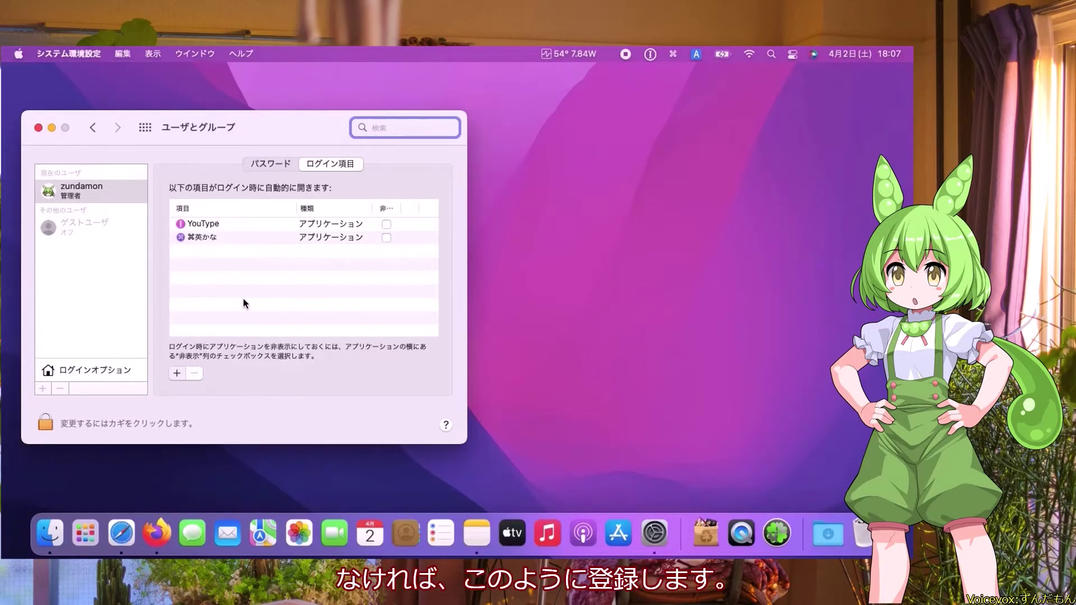
Add HWMonitorSMC2 from アプリケーション to the login items and close システム環境設定.
click(177, 373)
scroll(223, 284, down, 2)
scroll(223, 283, down, 6)
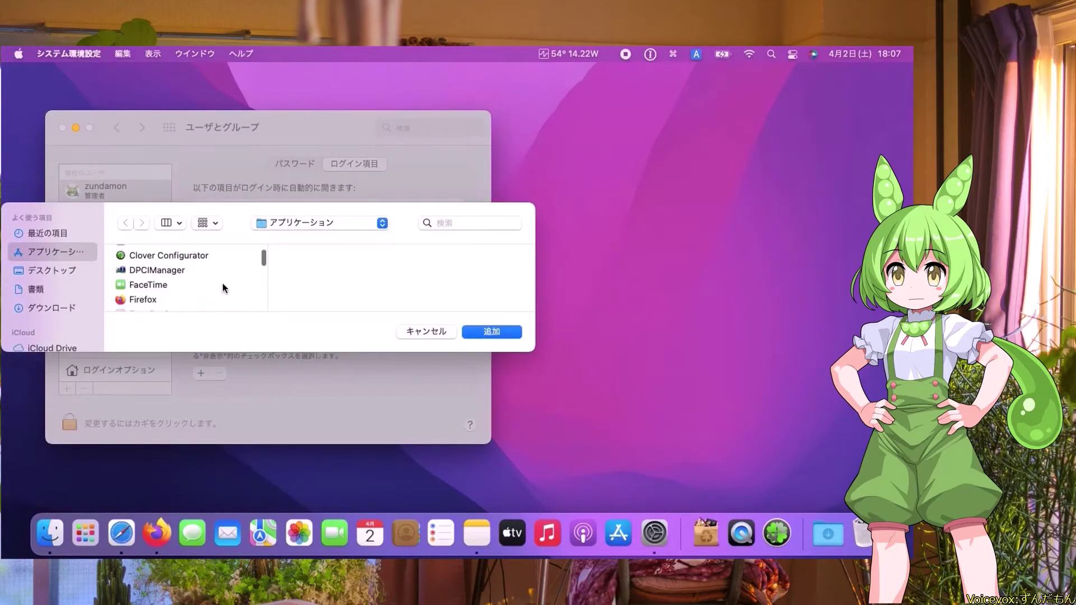
scroll(223, 283, up, 1)
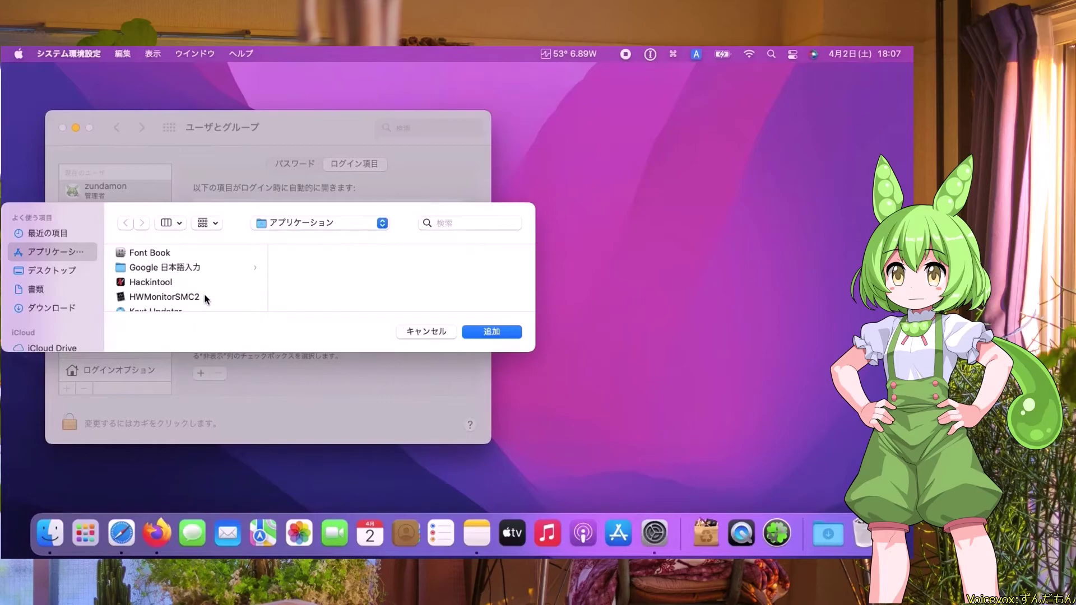
click(204, 295)
click(492, 331)
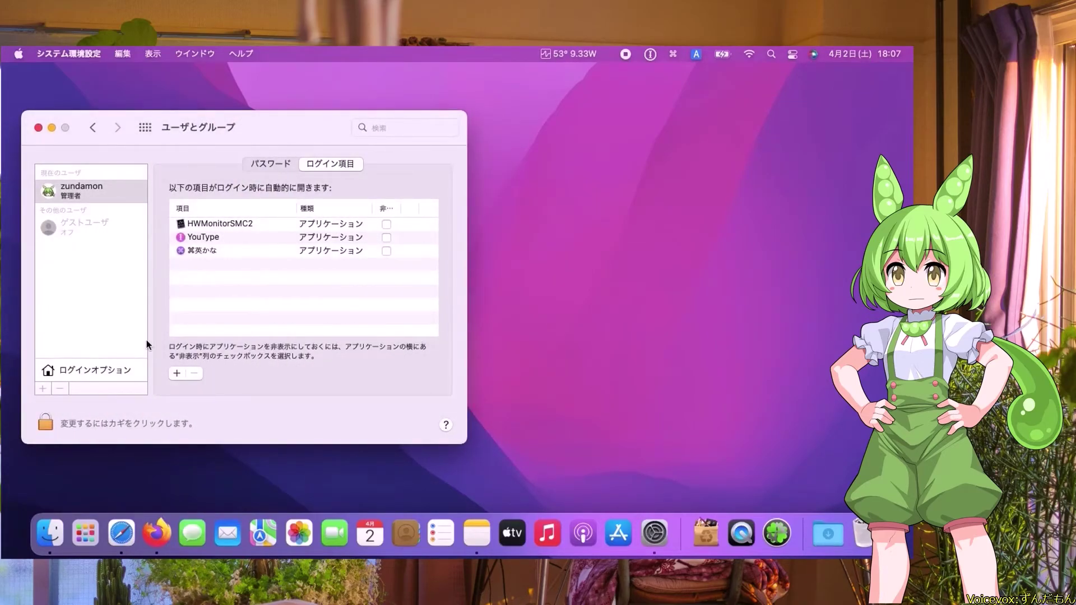
click(39, 127)
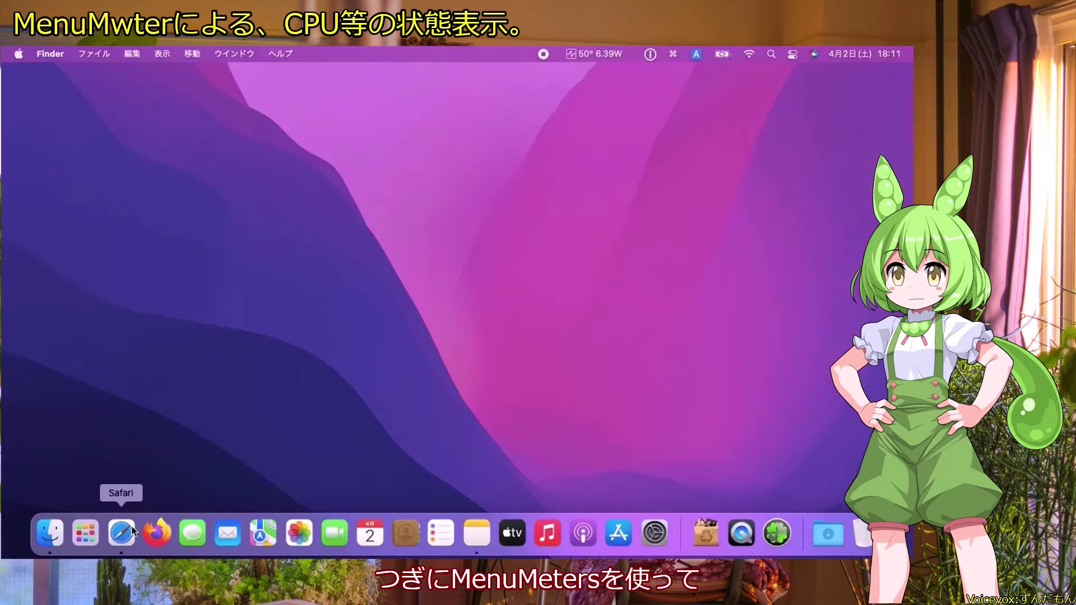
Switch to Safari and search Google for "MenuMeter".
click(132, 526)
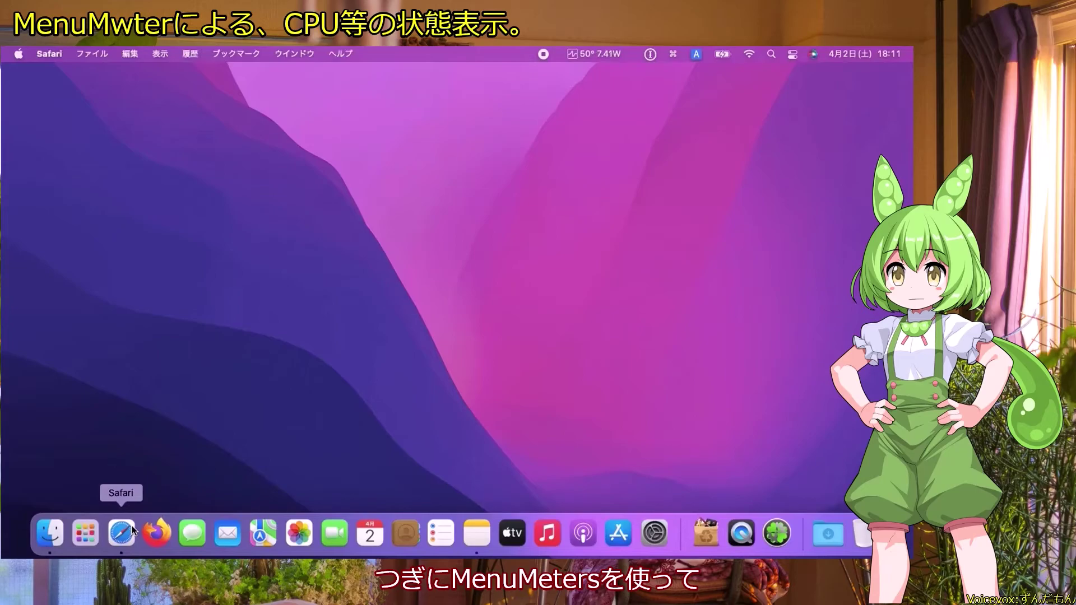
click(357, 201)
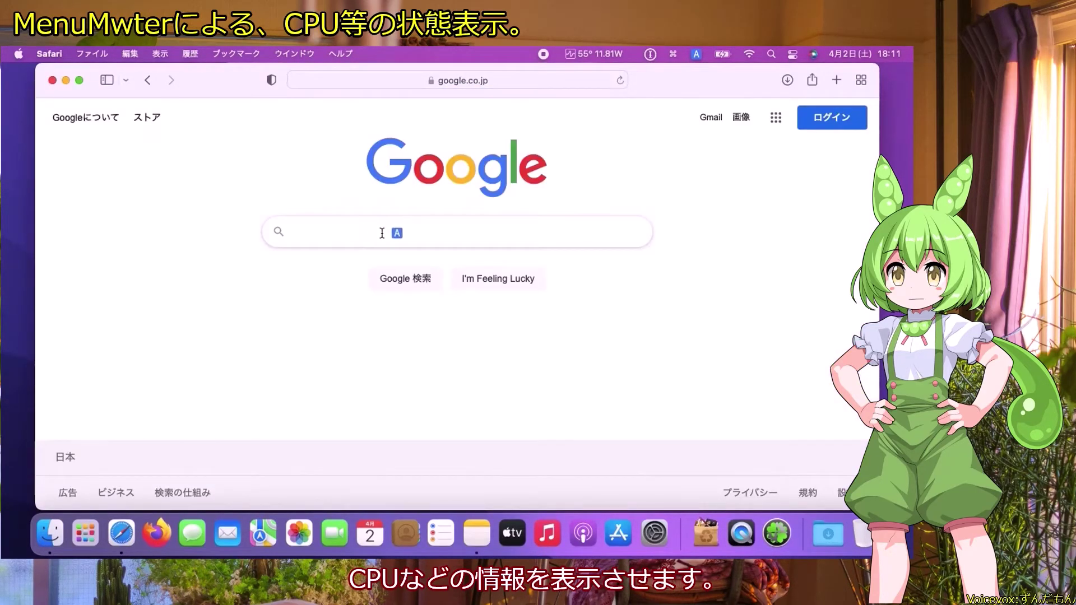
text(Menu)
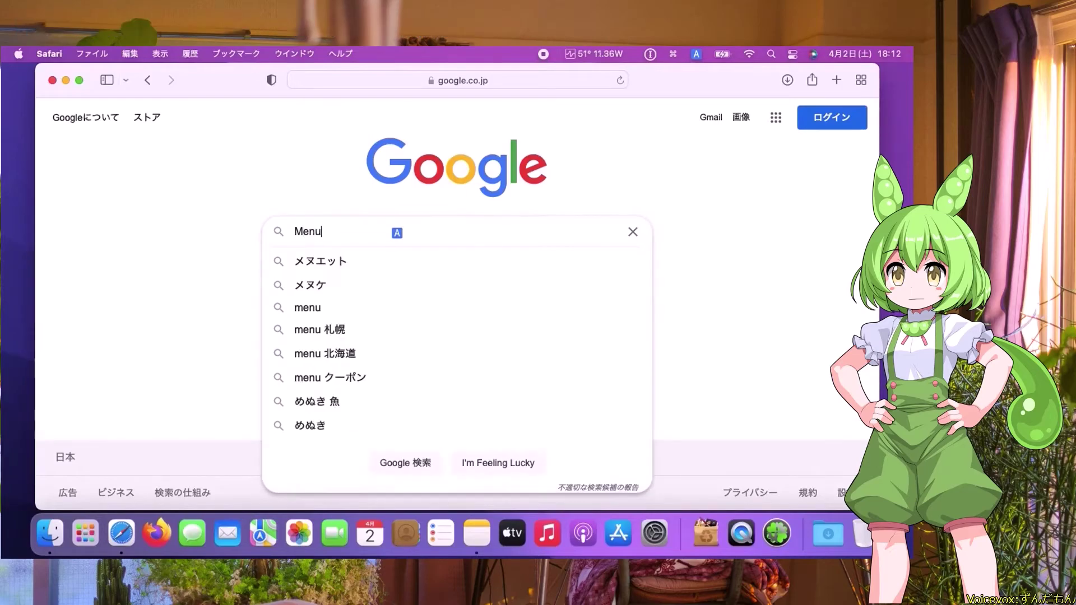
text(Meter)
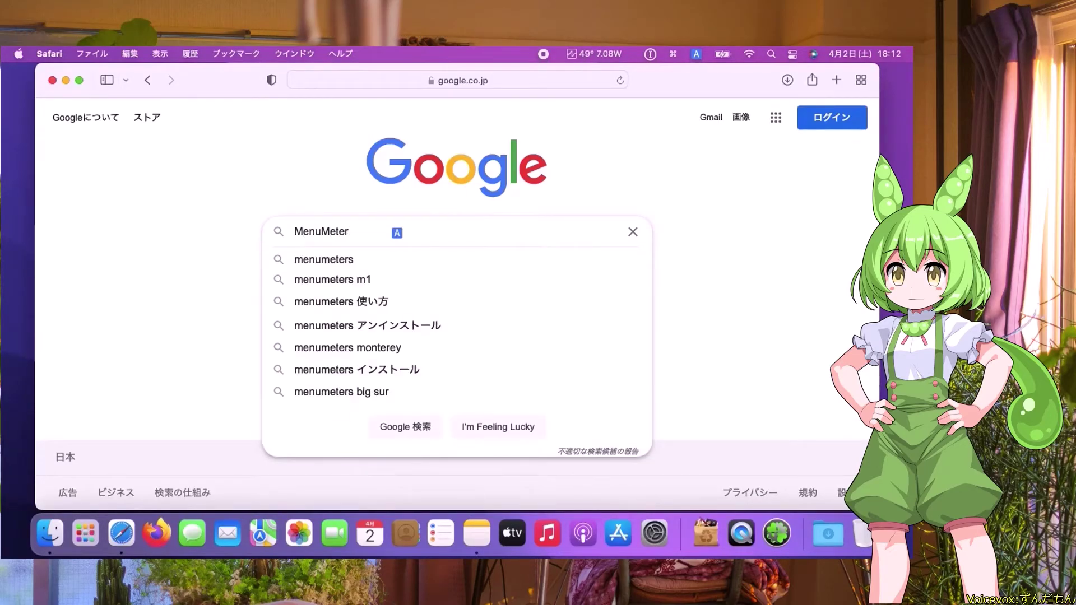
key(Return)
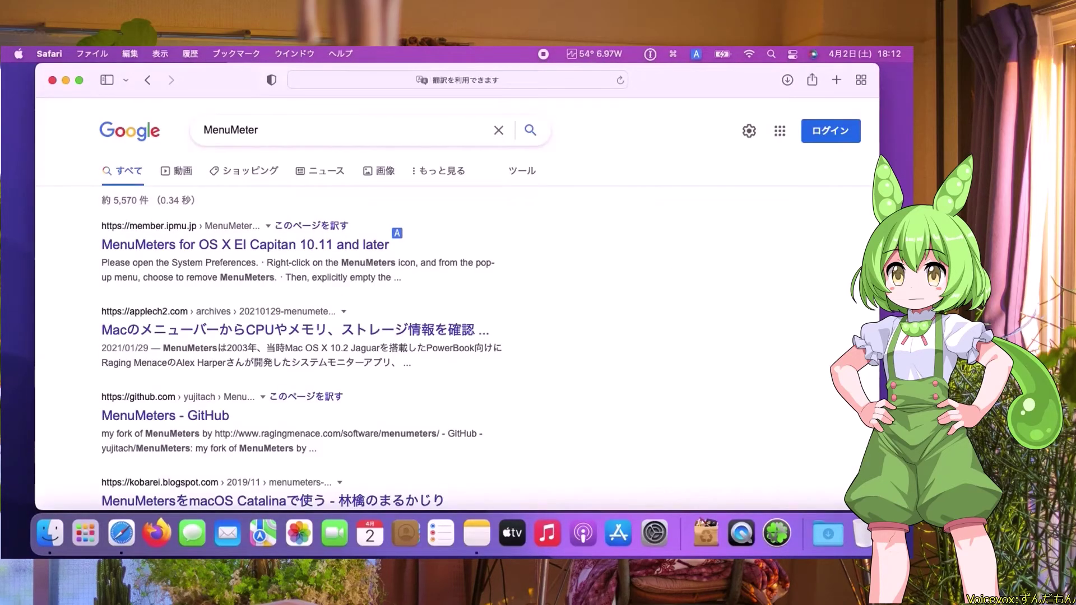
Open the MenuMeters repository on GitHub and download MenuMeters_2.1.6.1.zip from the latest release.
click(201, 414)
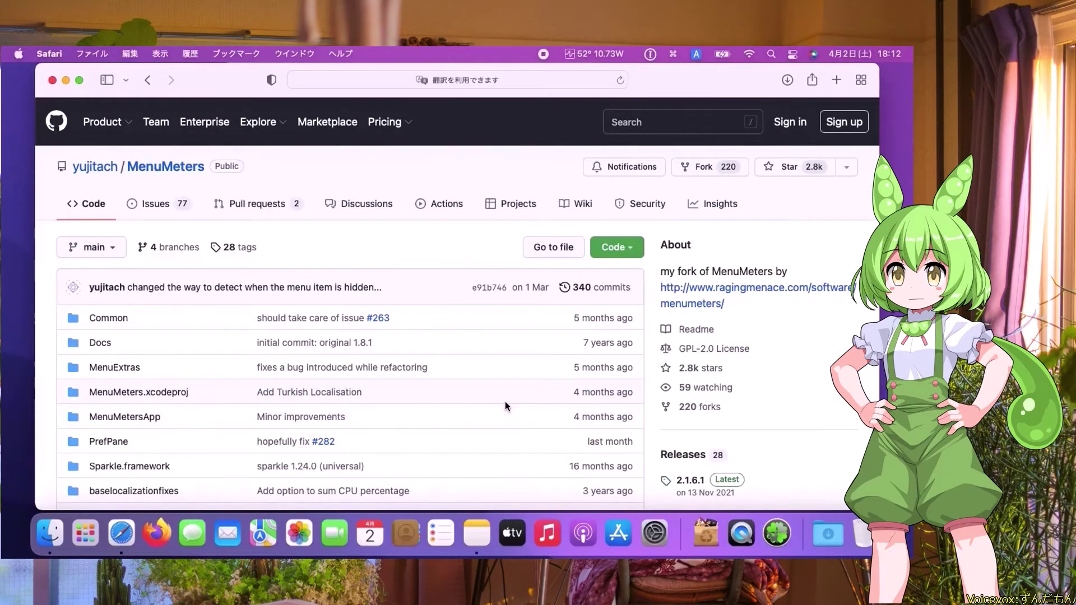
click(732, 477)
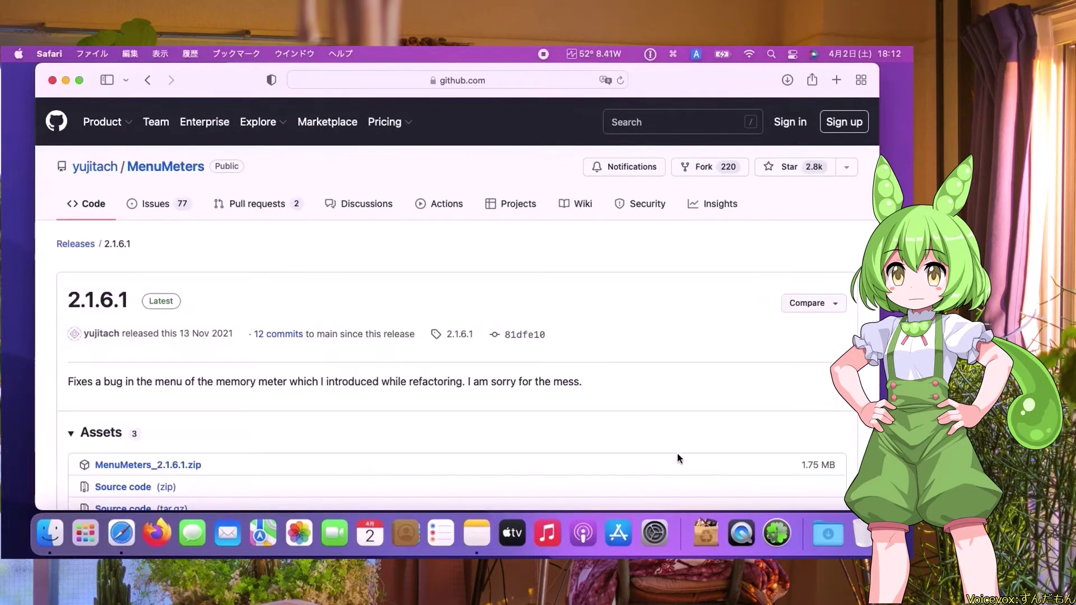
scroll(672, 451, down, 2)
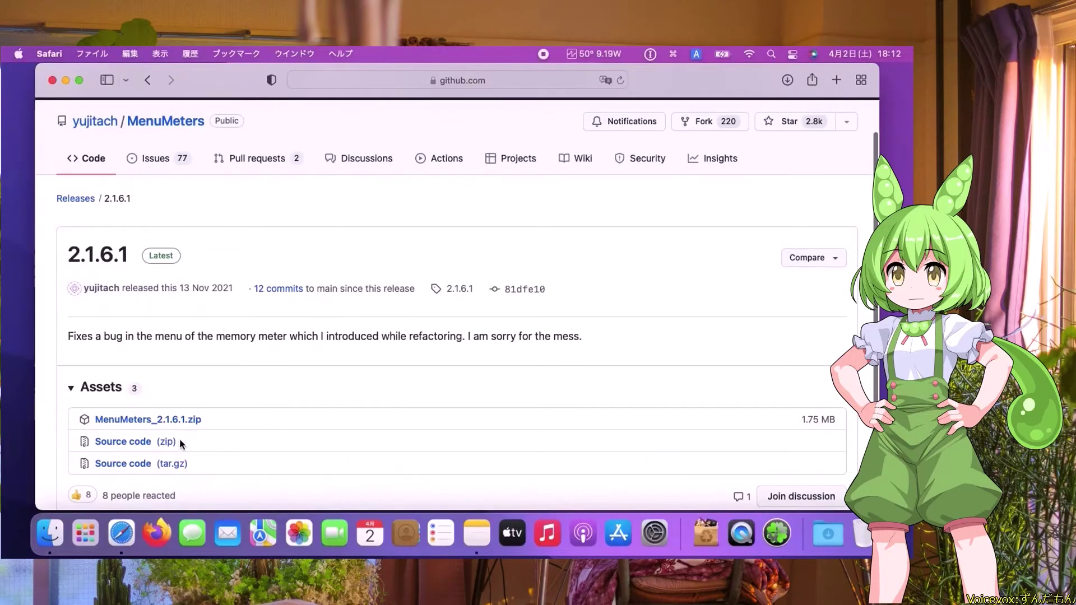
click(180, 422)
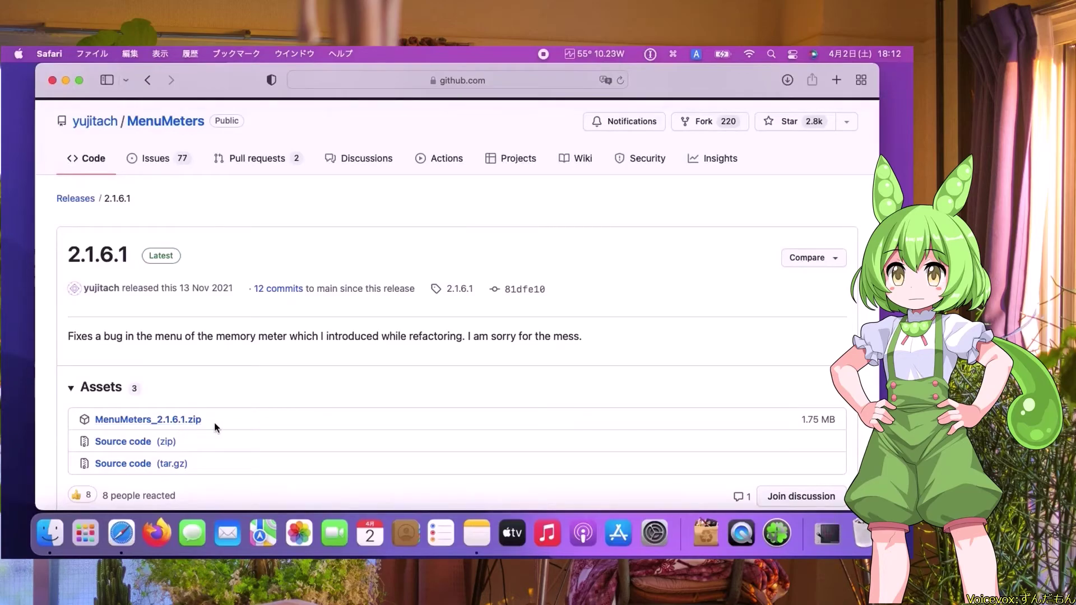
Close the Safari window and move the downloaded MenuMeters app from ダウンロード to the アプリケーション folder.
click(53, 80)
click(823, 520)
click(822, 449)
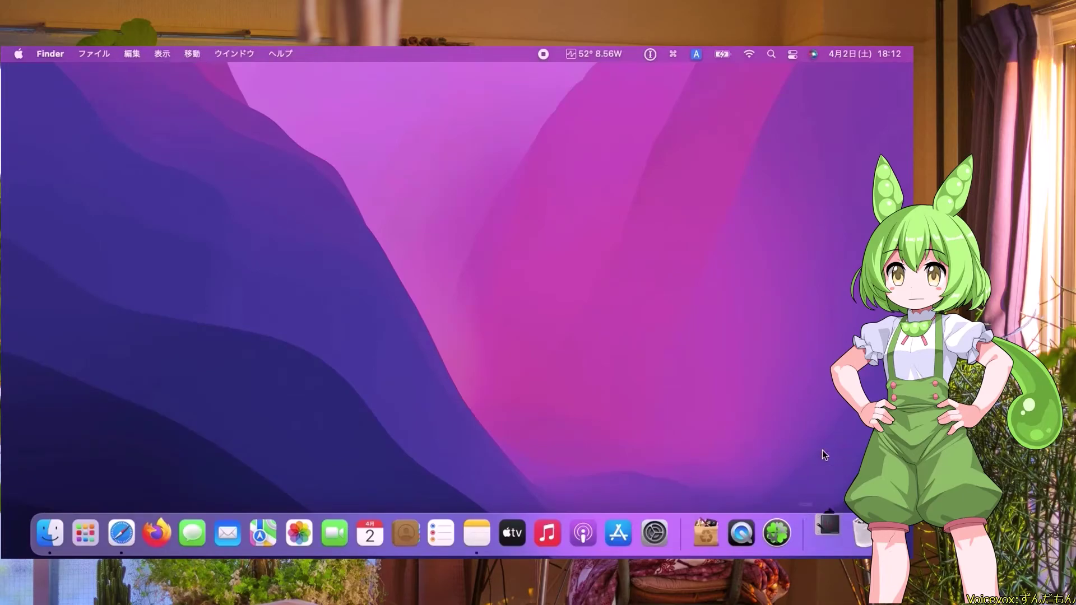
drag(452, 282, 362, 313)
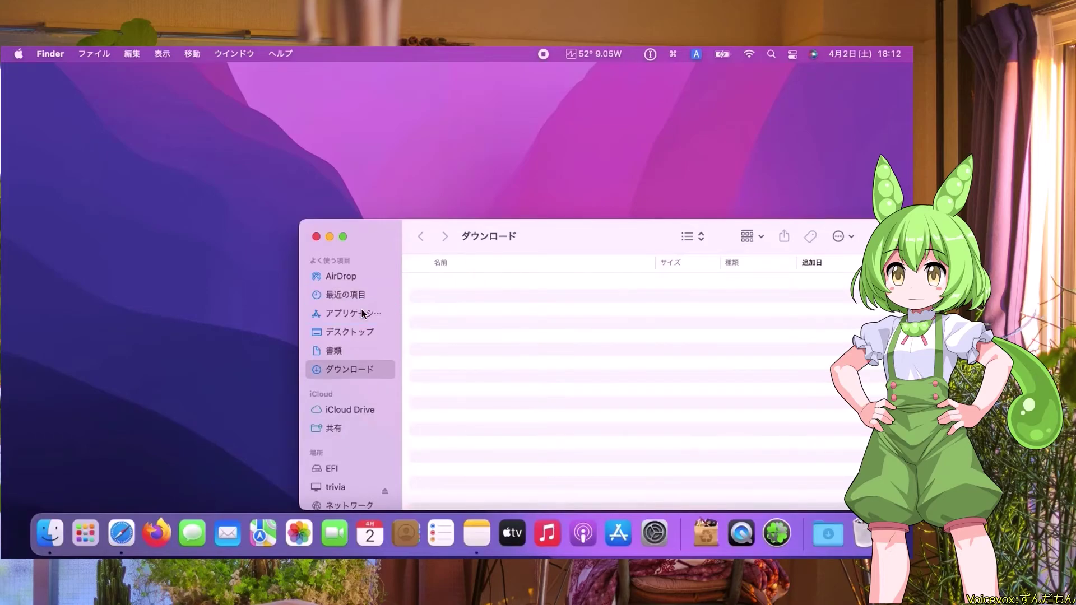
Launch MenuMeters from the アプリケーション folder and allow the downloaded app to open.
click(358, 313)
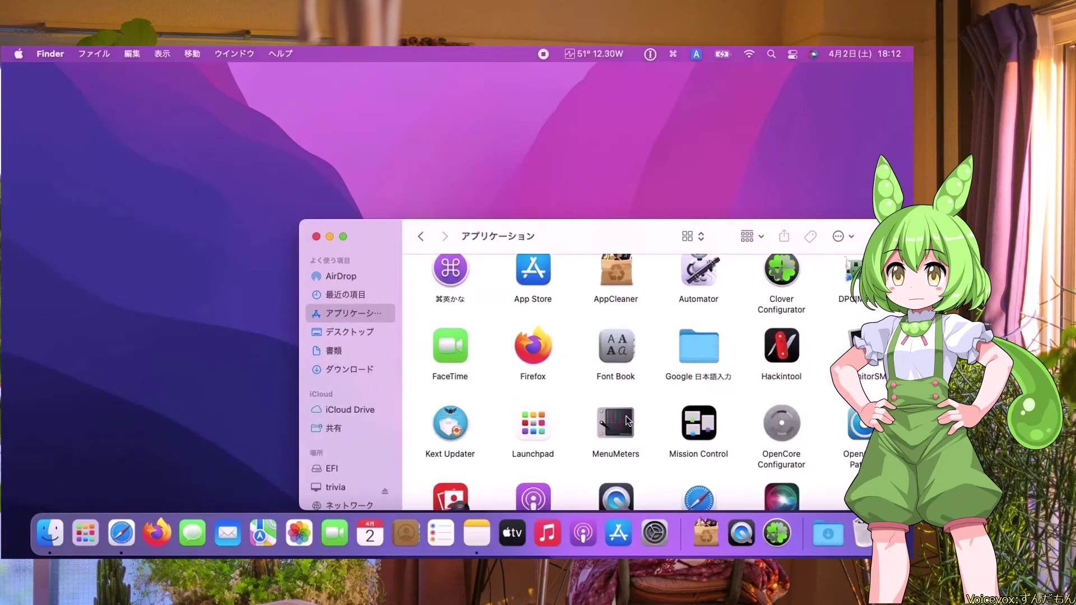
right_click(628, 420)
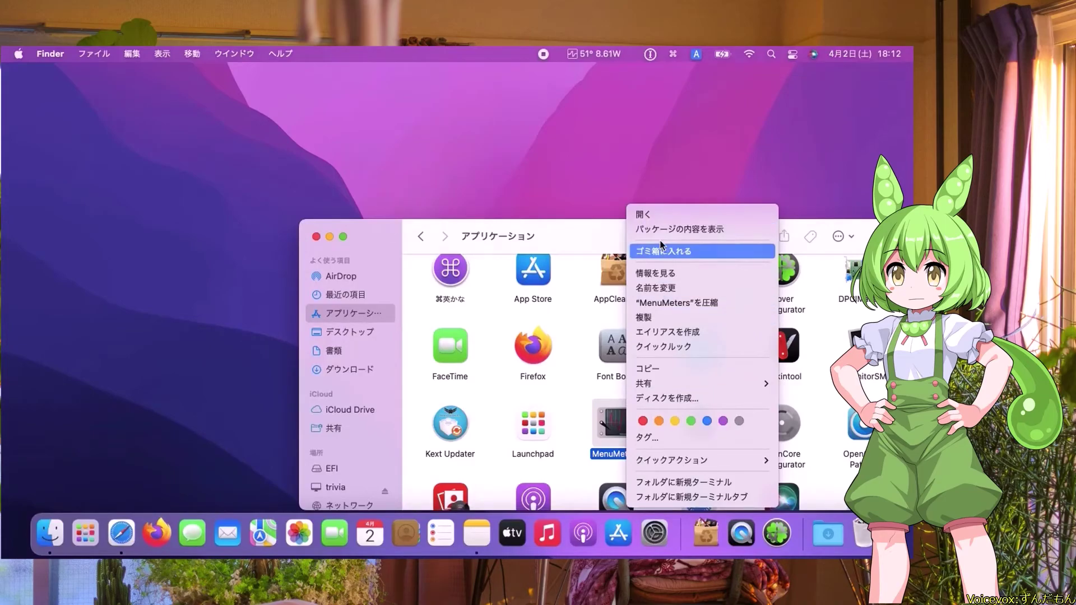
click(655, 213)
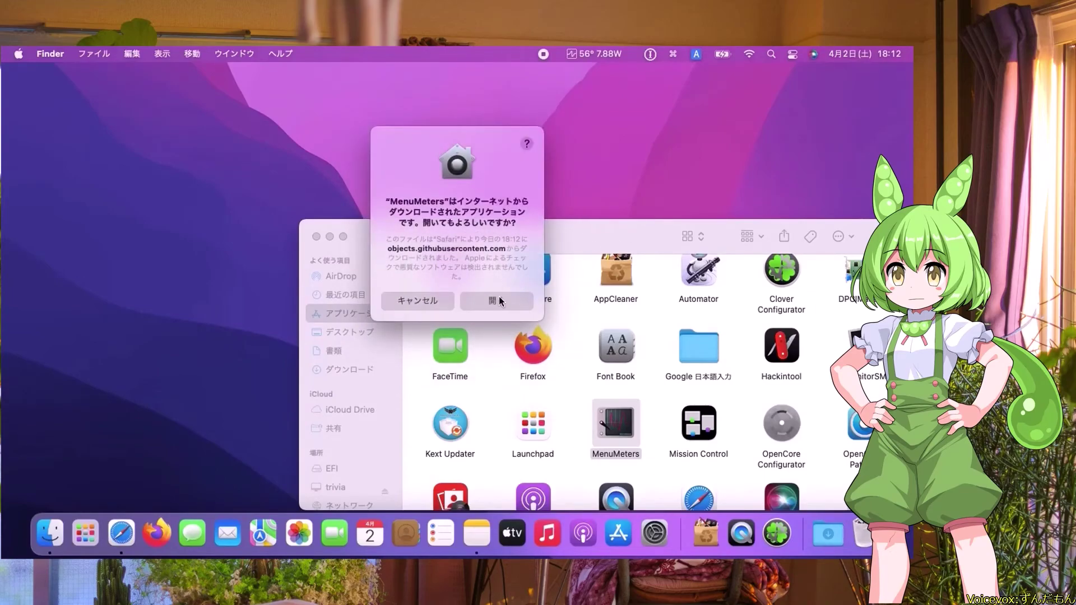
click(495, 301)
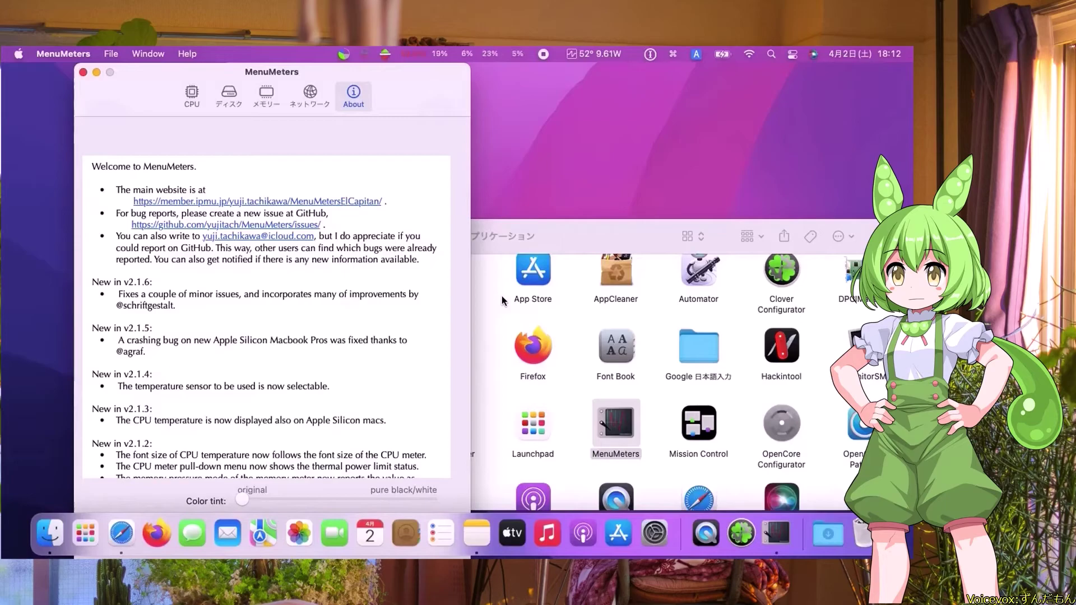
Set the CPU meter to show 垂直レベルメータ only, turning off パーセント and the CPU temperature display.
click(198, 102)
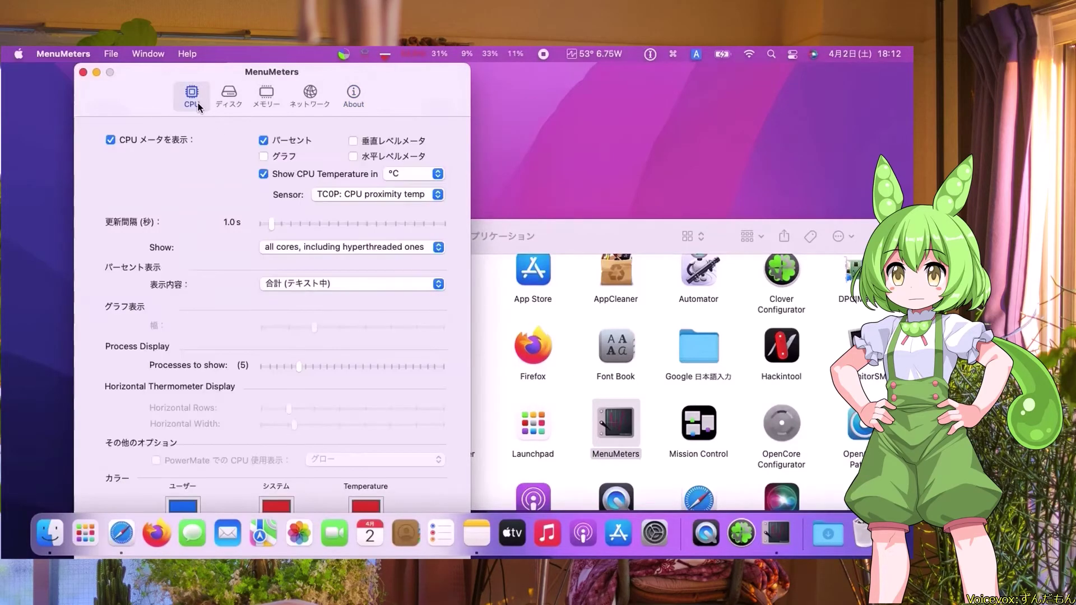
click(353, 141)
click(269, 140)
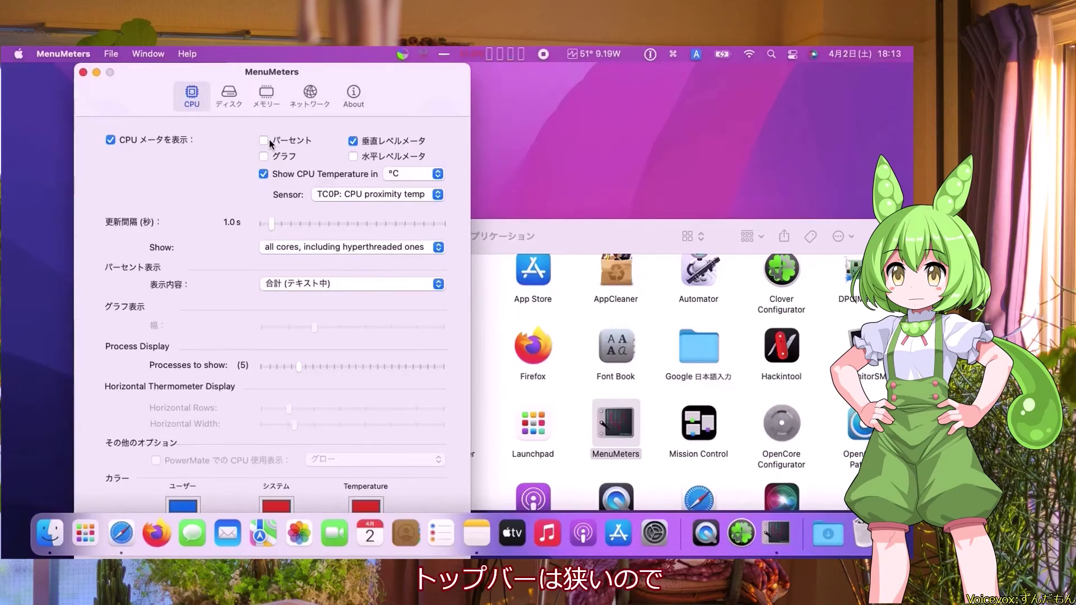
click(263, 174)
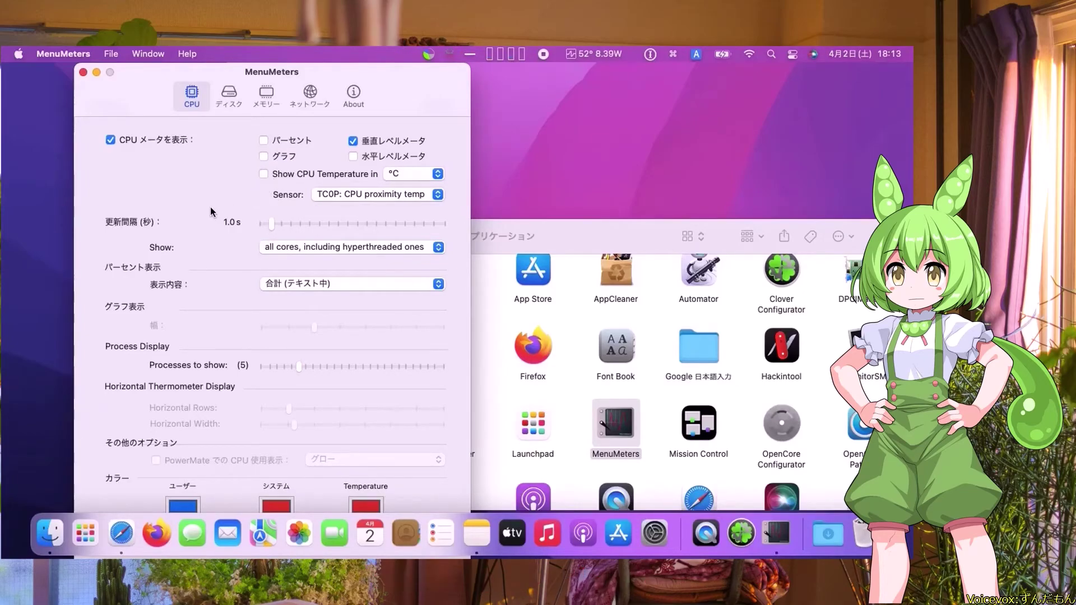
Change the disk meter's display style and set the memory meter to バーグラフ.
click(239, 105)
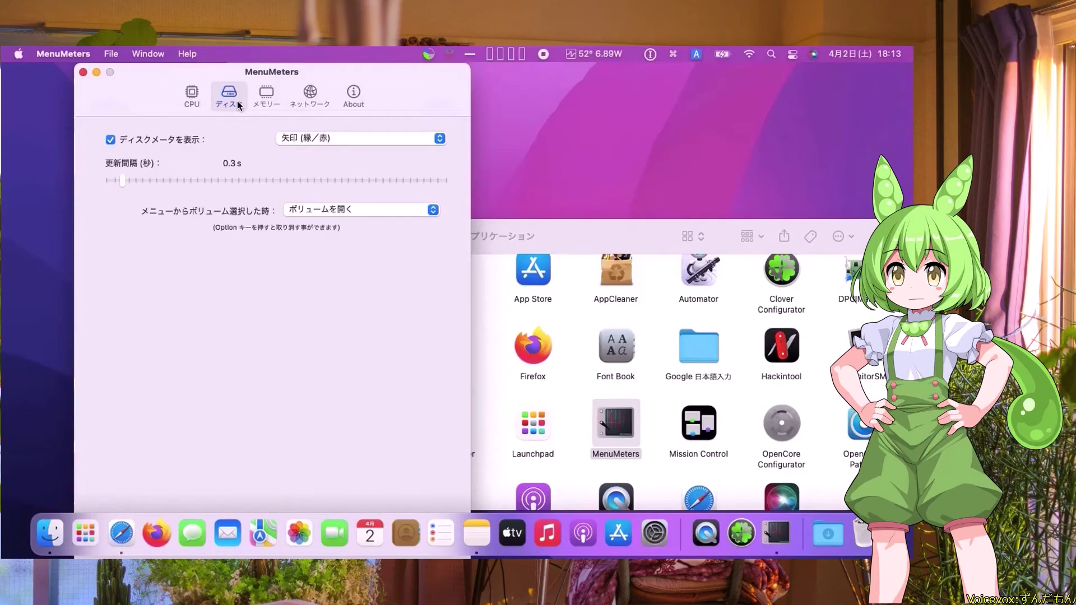
click(439, 139)
click(426, 167)
click(269, 98)
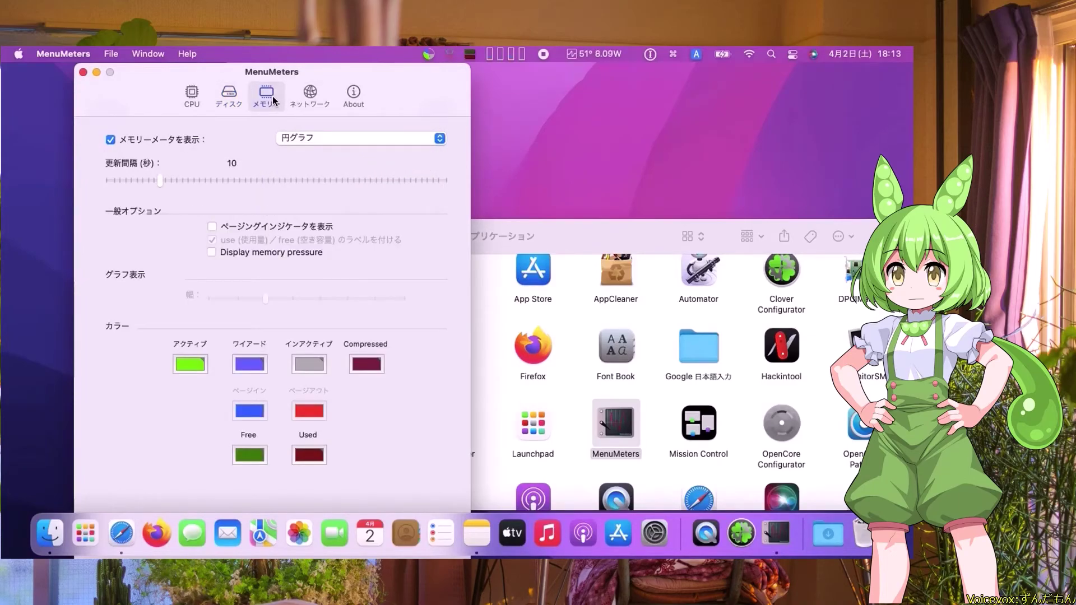
click(439, 144)
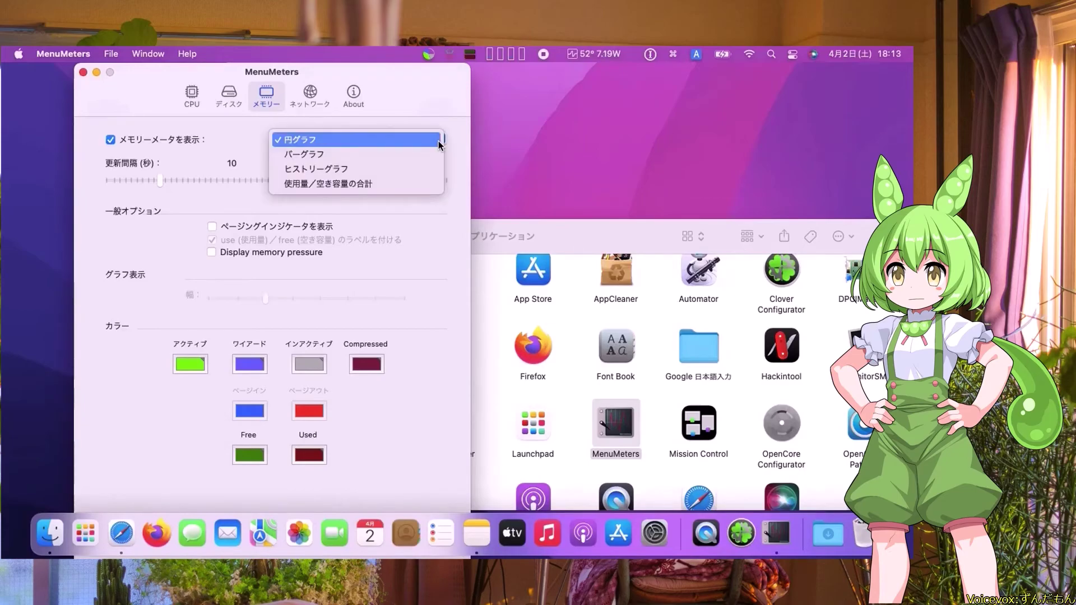
click(431, 149)
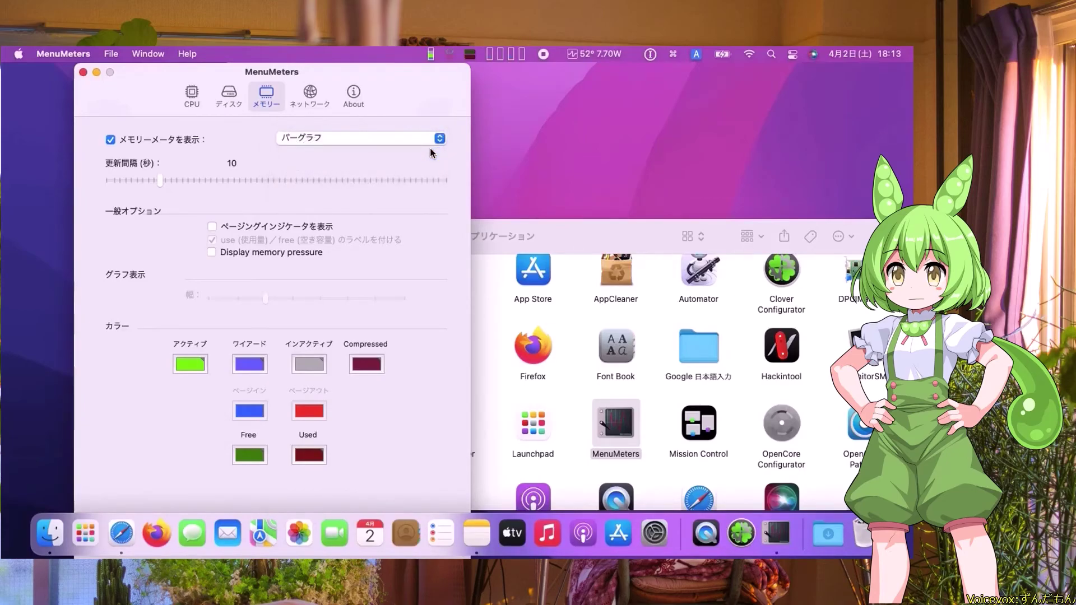
Set the network meter to スループット, then close the MenuMeters settings and the アプリケーション window.
click(314, 106)
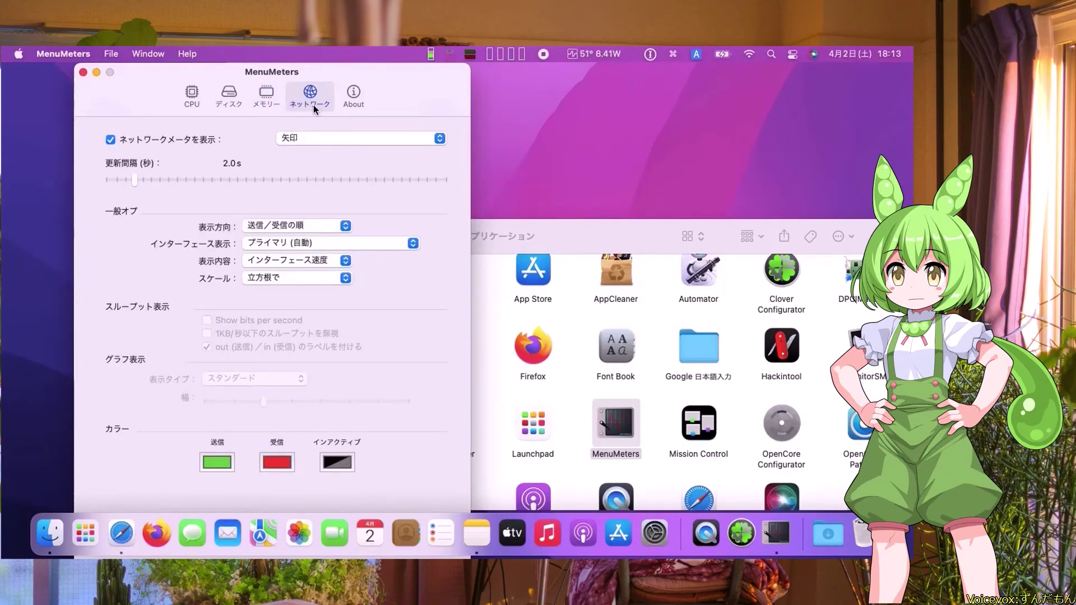
click(439, 143)
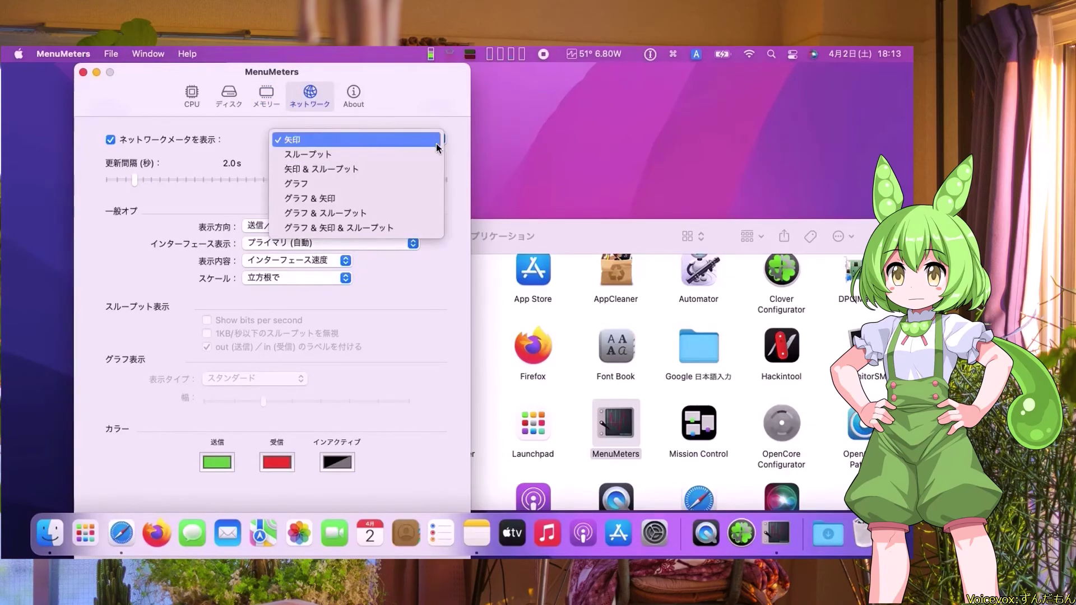
click(432, 149)
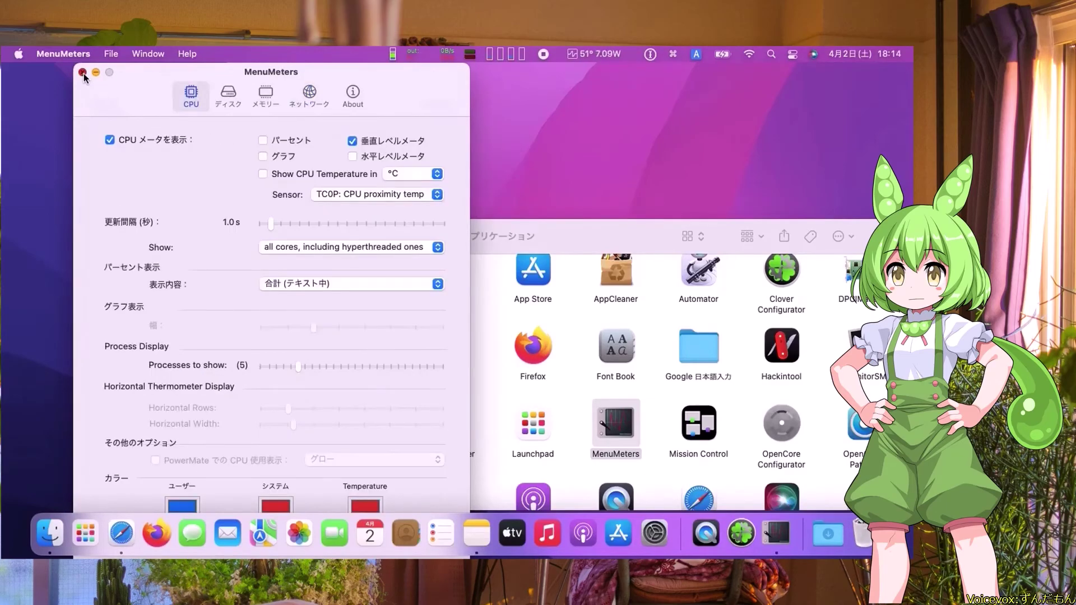
click(82, 72)
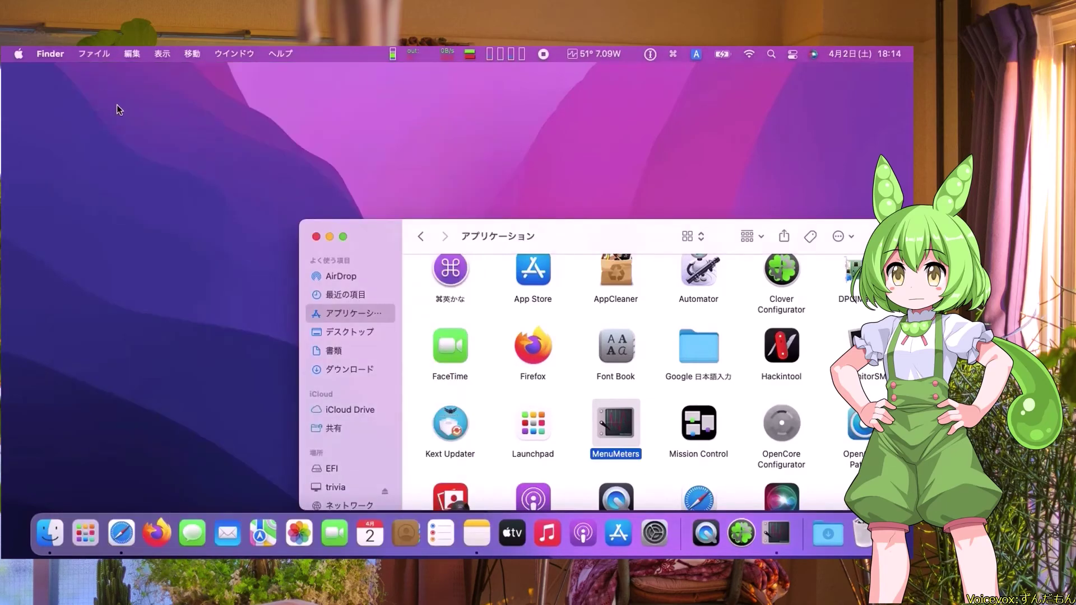
click(316, 236)
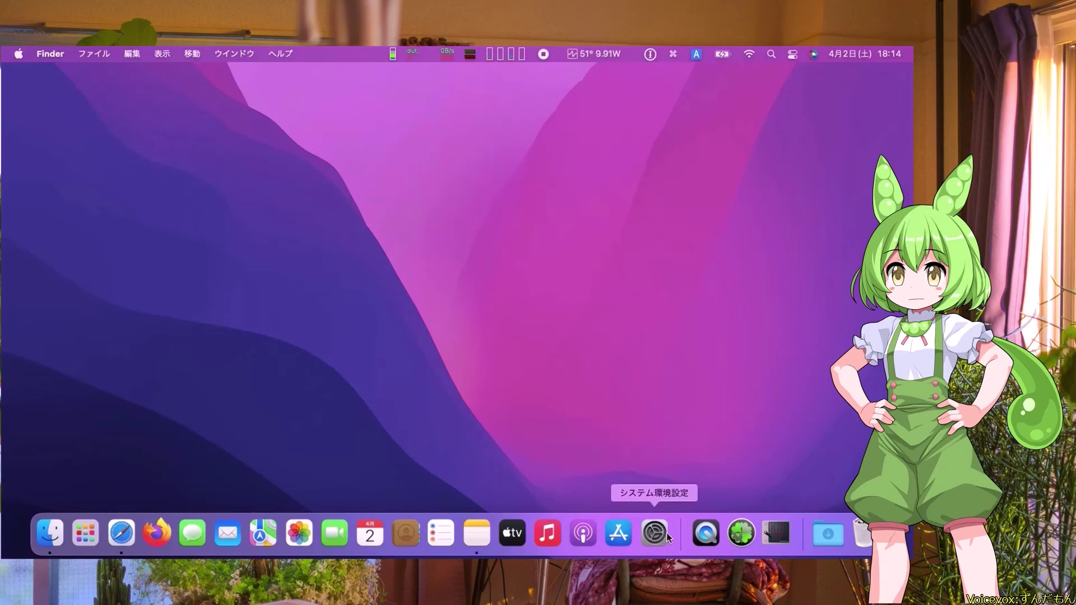
Check in システム環境設定 under ユーザとグループ whether MenuMeters is among the current user's ログイン項目.
click(645, 533)
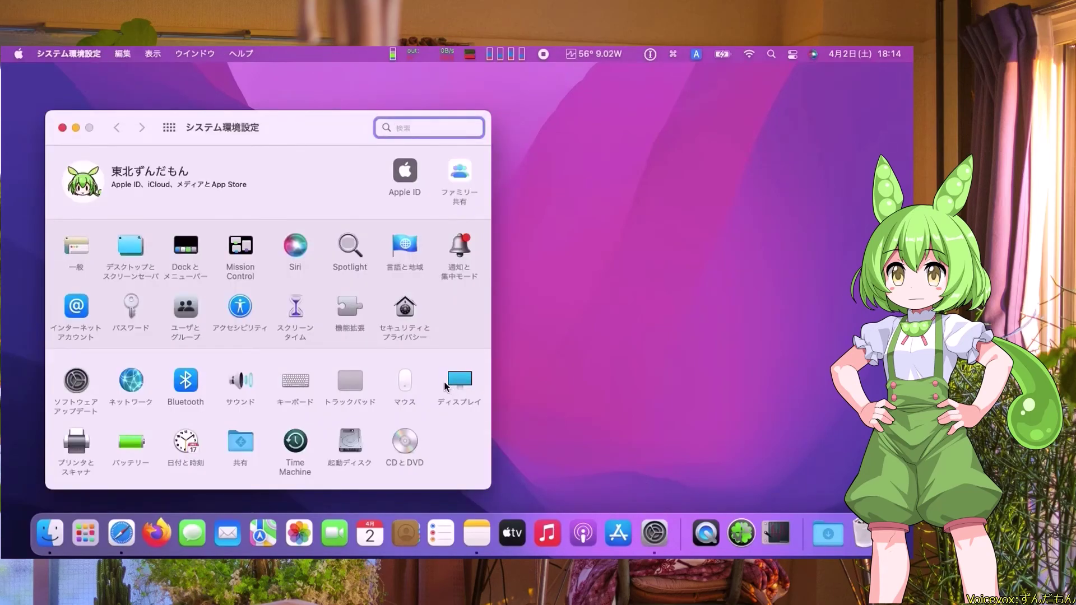
click(189, 314)
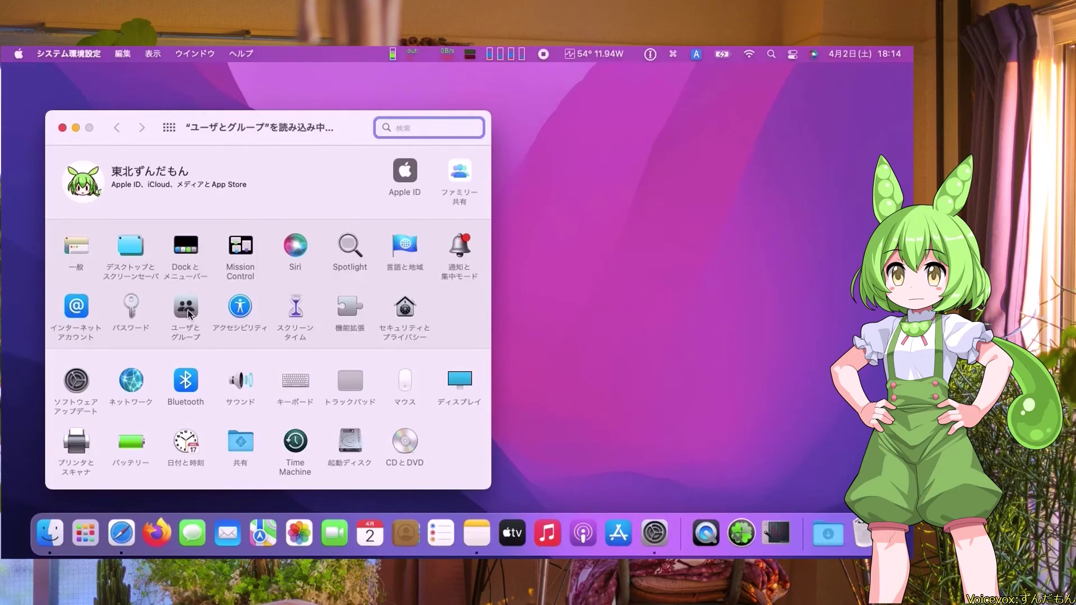
click(371, 162)
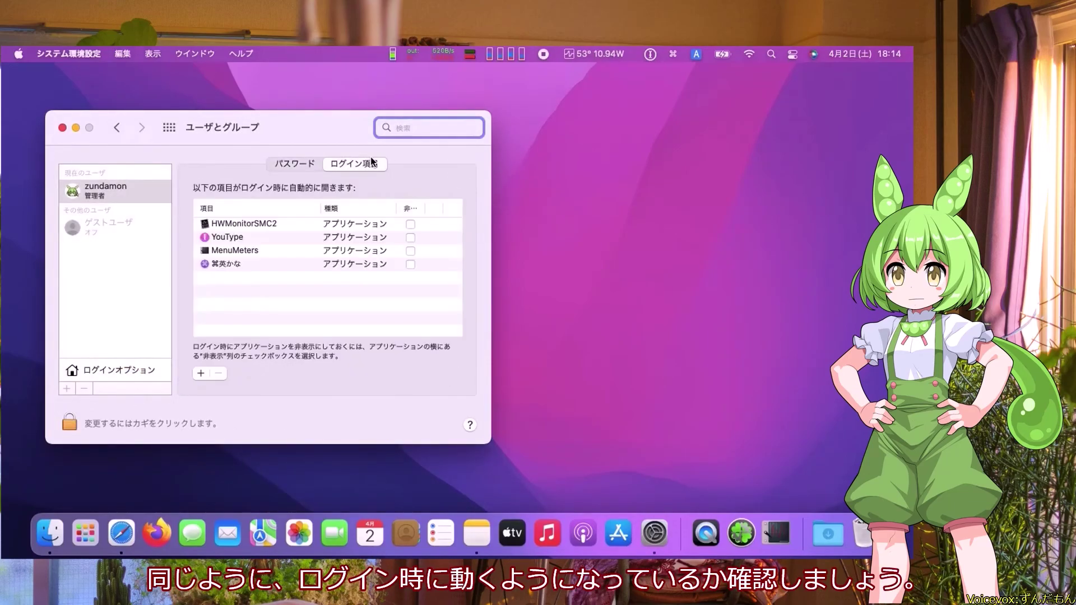